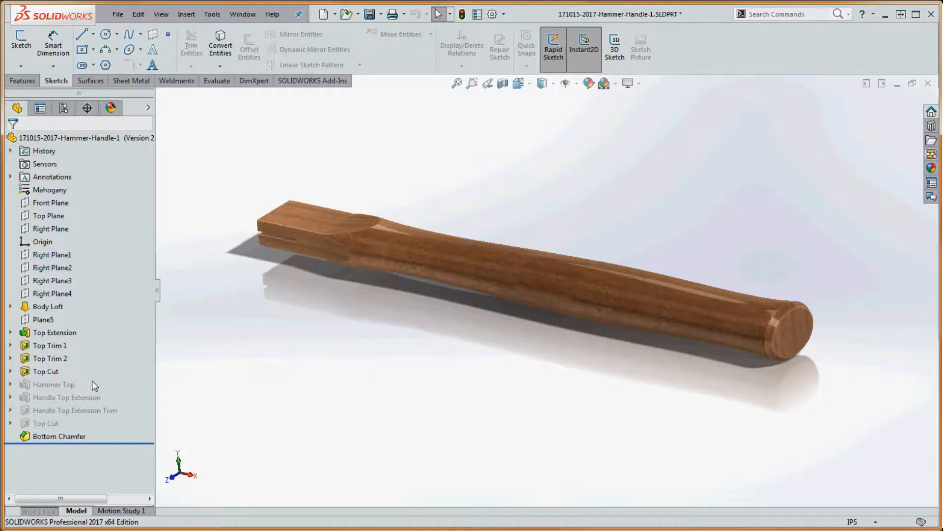
Roll the hammer handle model back to just before Plane5 and expand the Body Loft feature.
right_click(41, 319)
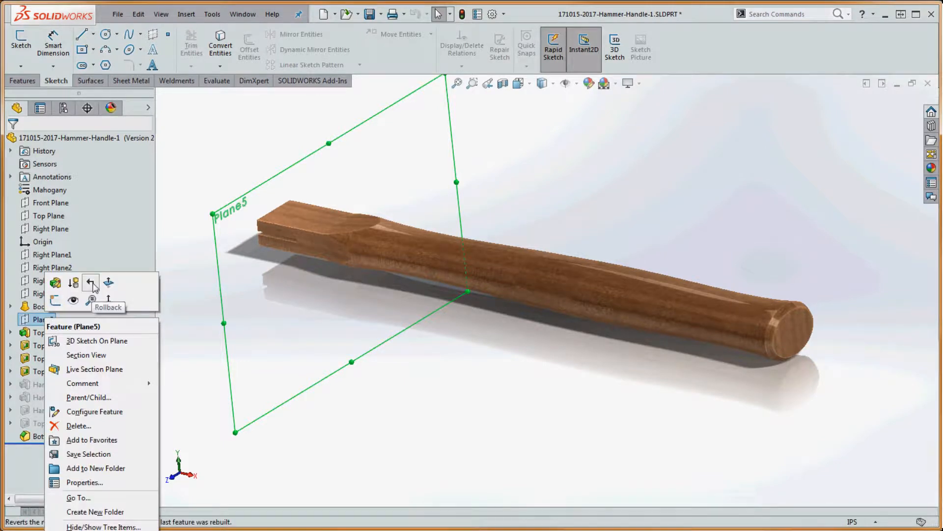
click(90, 282)
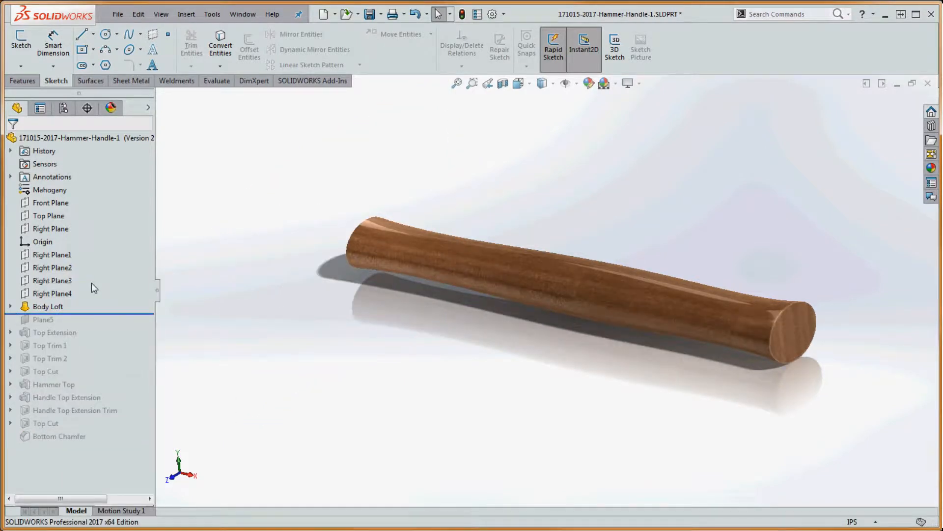
click(10, 306)
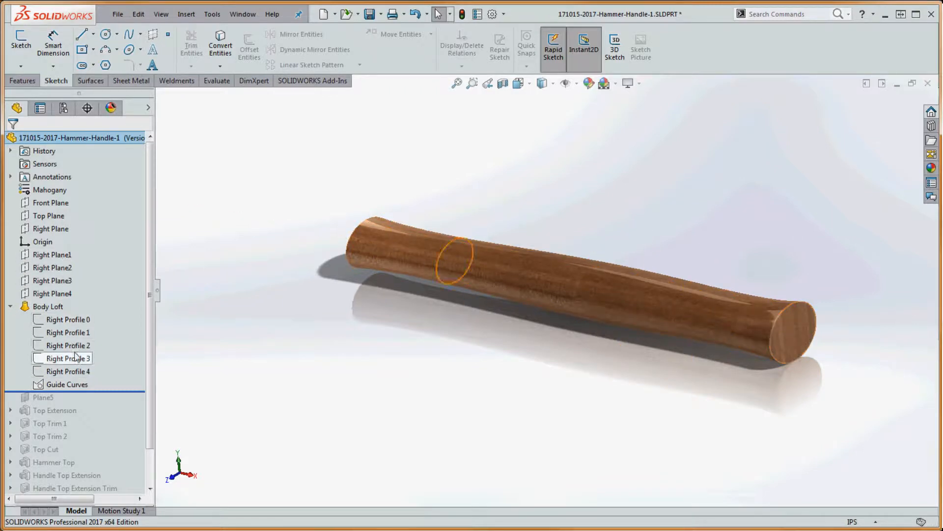
Examine Right Profile 0, 1 and 2 of the Body Loft along with Right Plane1 and Right Plane2.
click(67, 321)
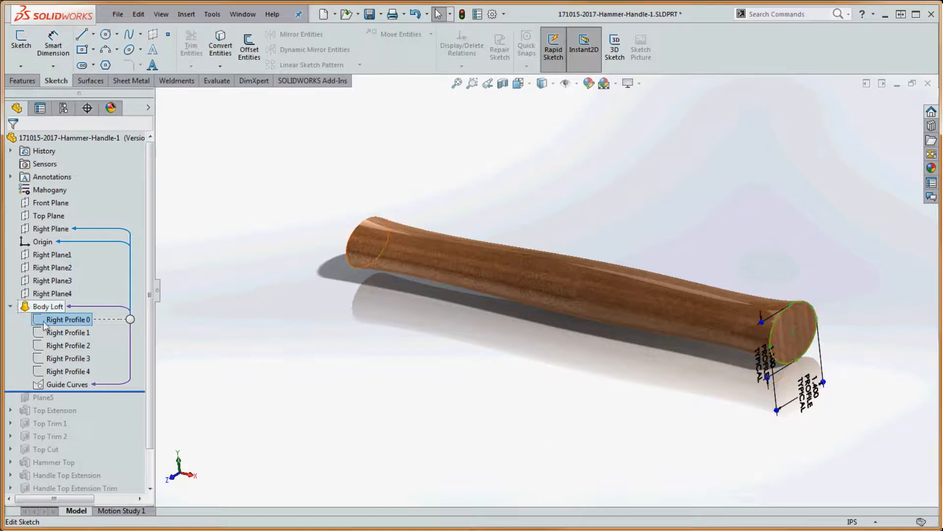
click(65, 333)
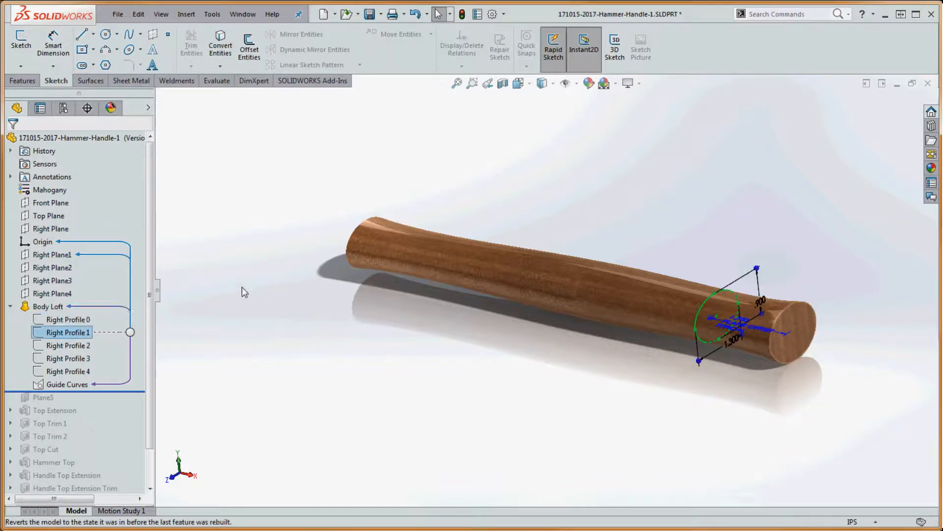
click(69, 318)
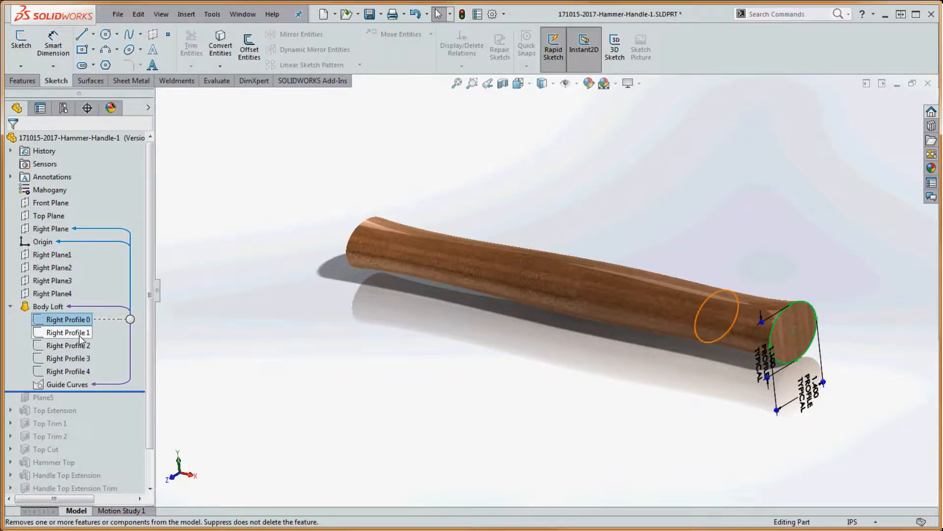
click(79, 334)
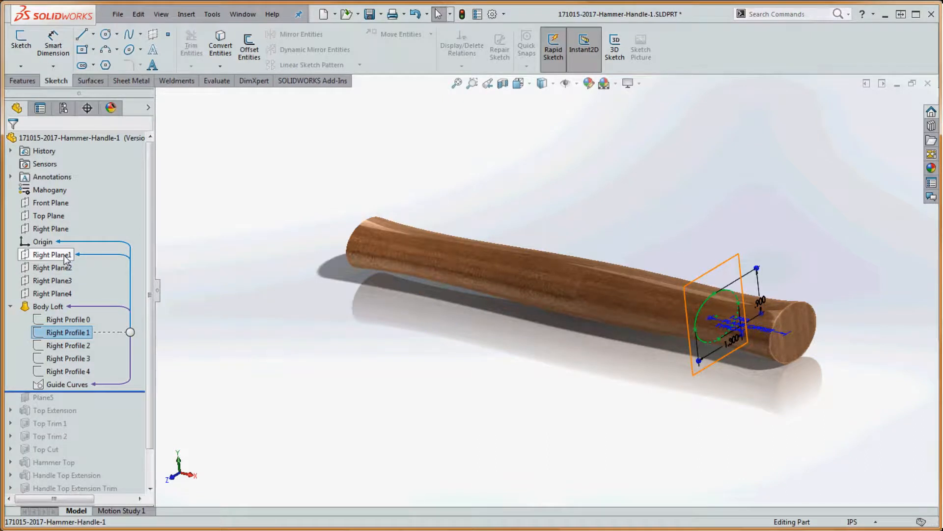
click(64, 256)
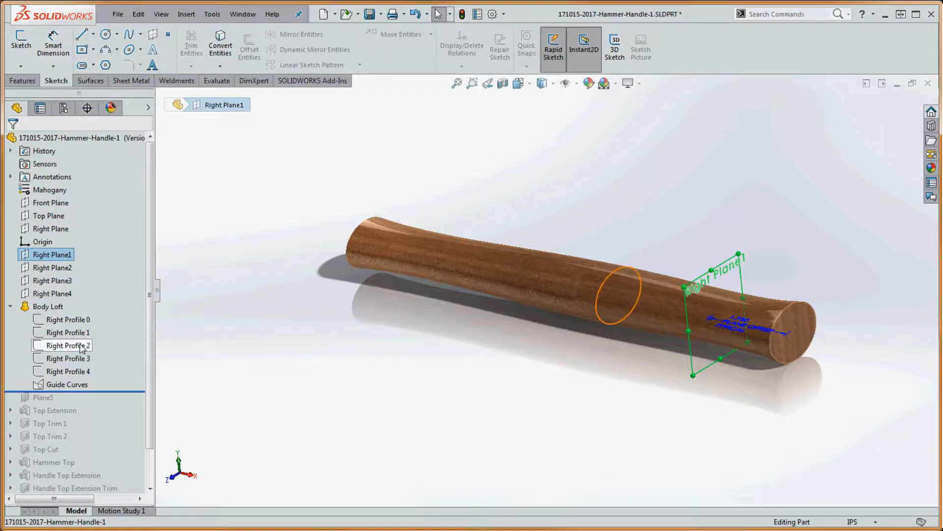
click(81, 348)
click(53, 268)
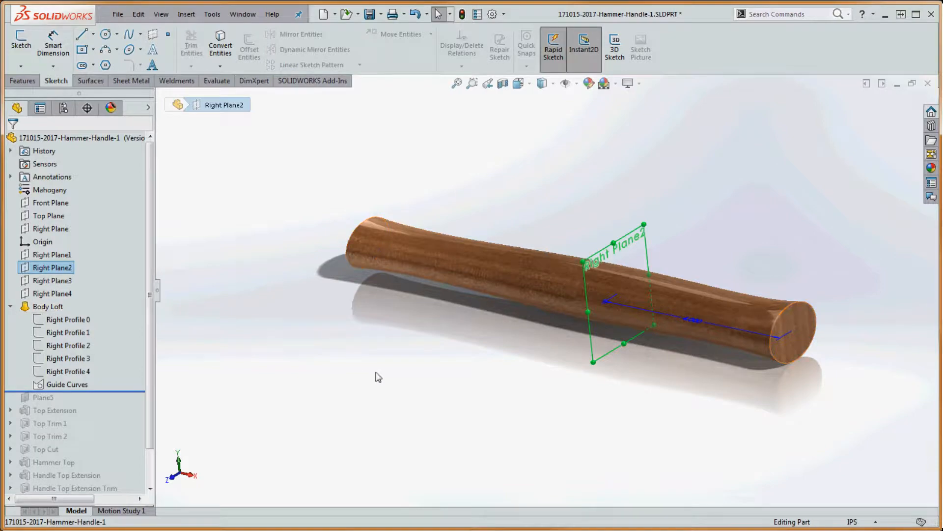
click(442, 372)
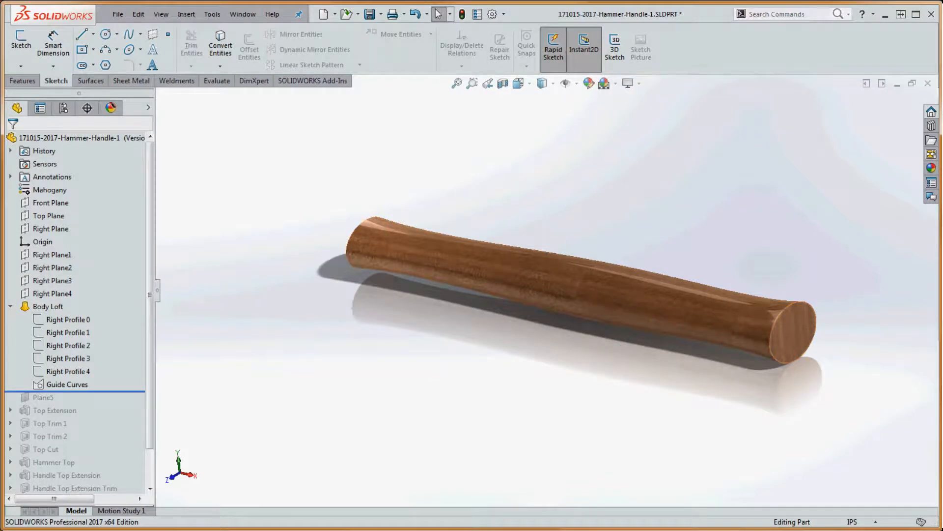
mouse_move(942, 83)
mouse_down()
mouse_move(716, 72)
mouse_move(526, 8)
mouse_move(487, 16)
mouse_up()
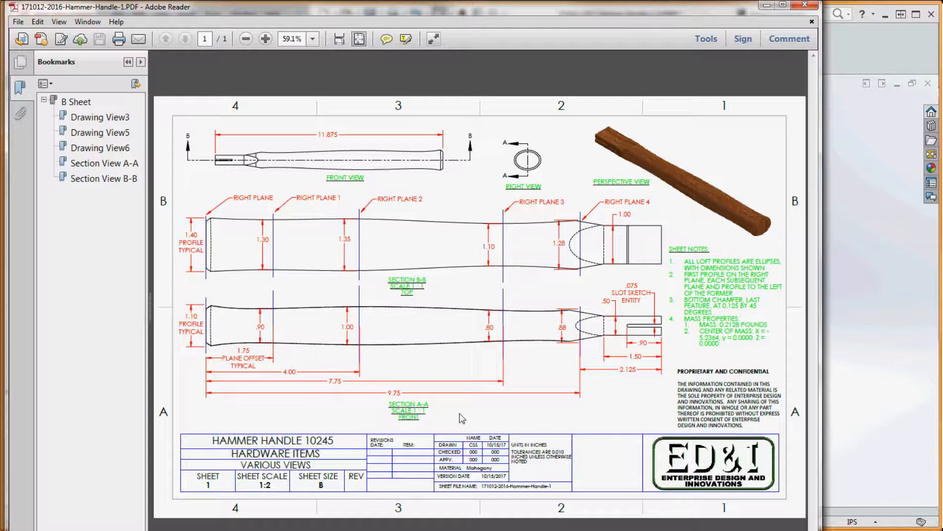
mouse_move(289, 530)
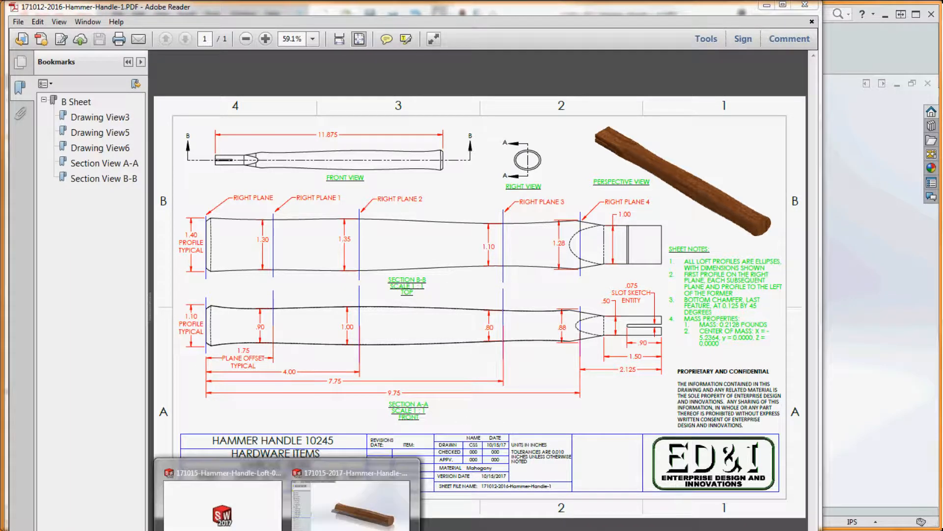
click(350, 526)
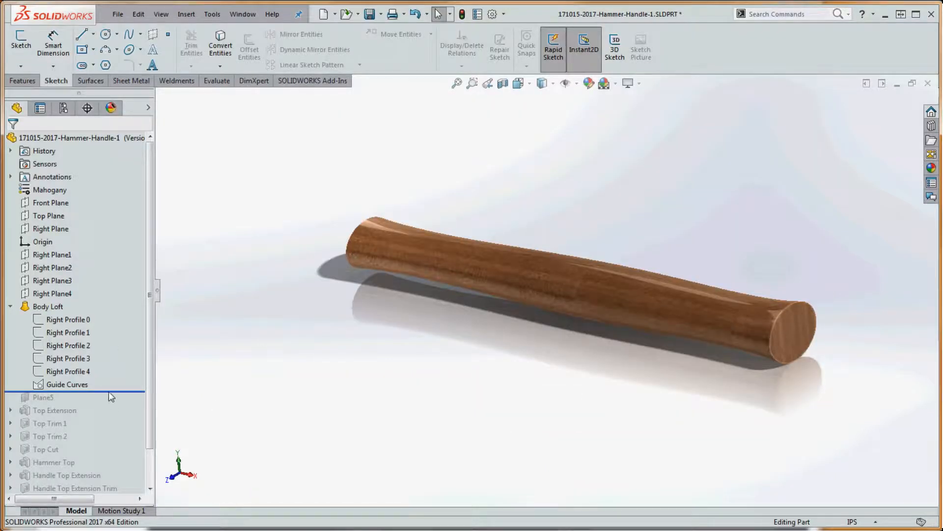
Roll the model forward past Top Trim 1 and inspect the Top Extension feature.
drag(108, 392, 97, 435)
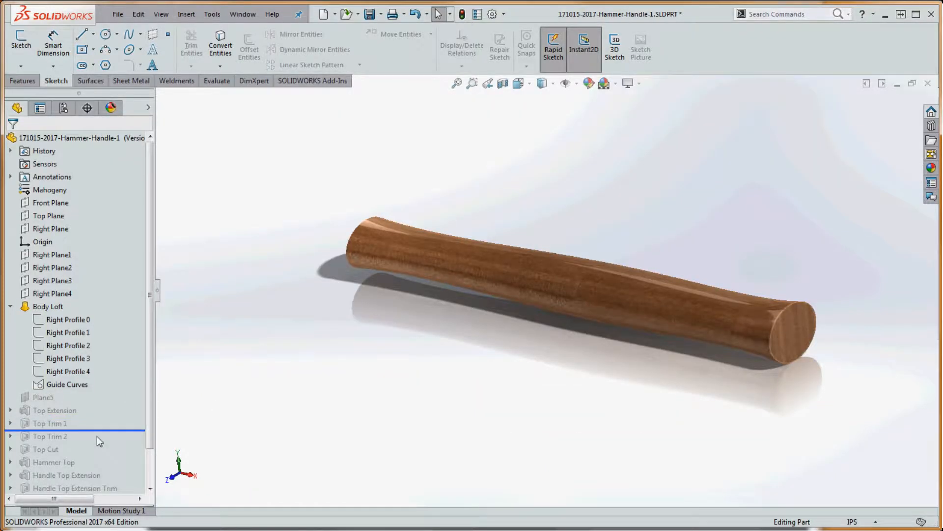
scroll(152, 394, down, 1)
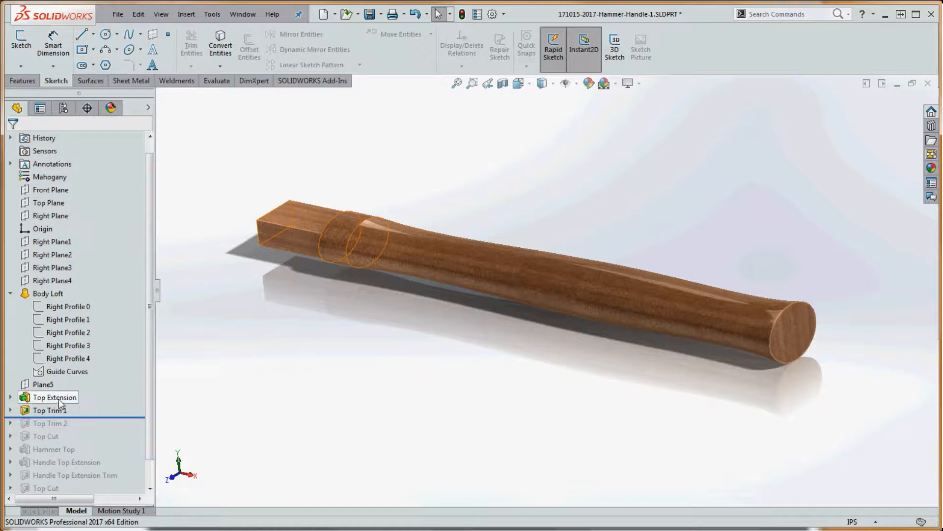
click(58, 399)
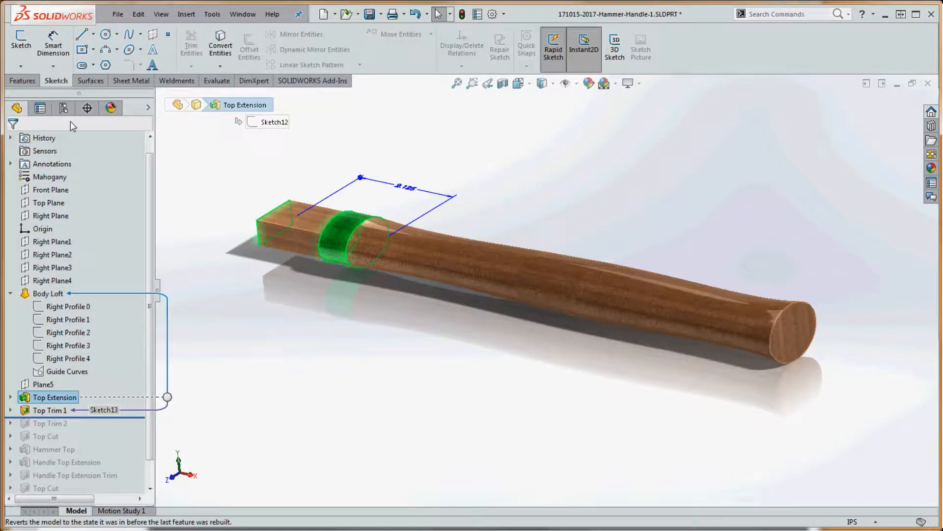
click(64, 109)
click(17, 108)
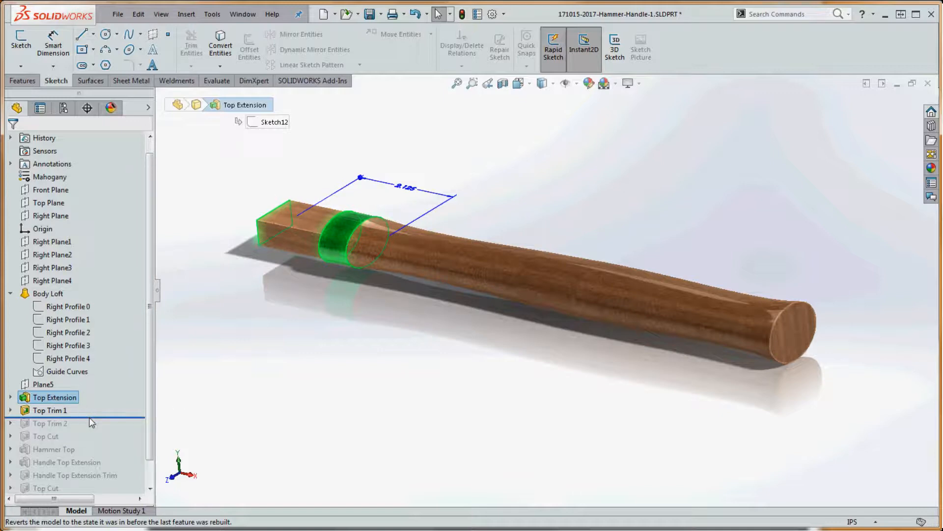
Roll back to just after Top Extension, and step forward through Top Trim 1 and Top Trim 2 to view each trim.
drag(89, 418, 93, 410)
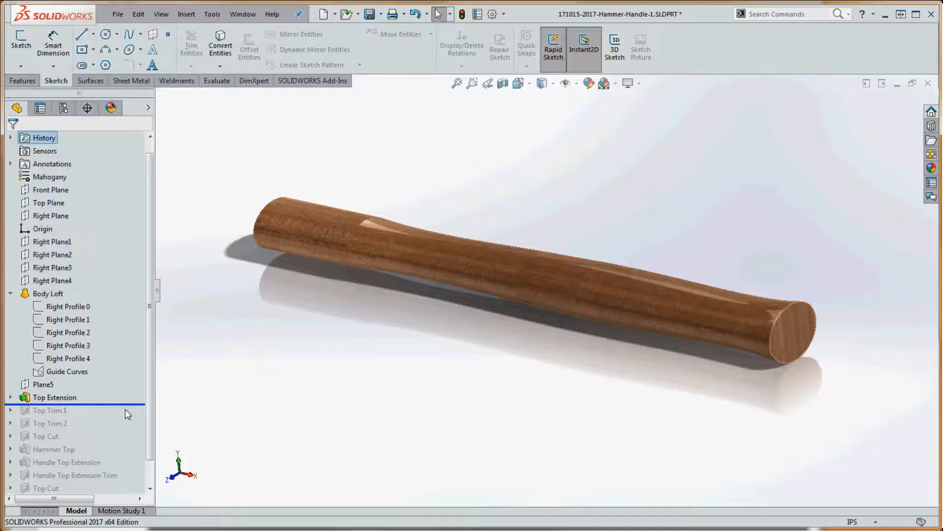
drag(128, 405, 123, 418)
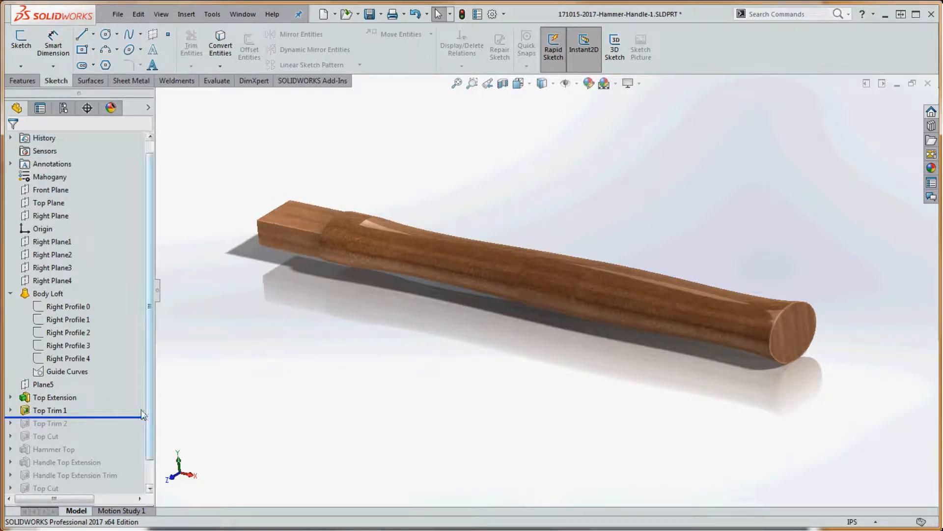
drag(95, 418, 90, 430)
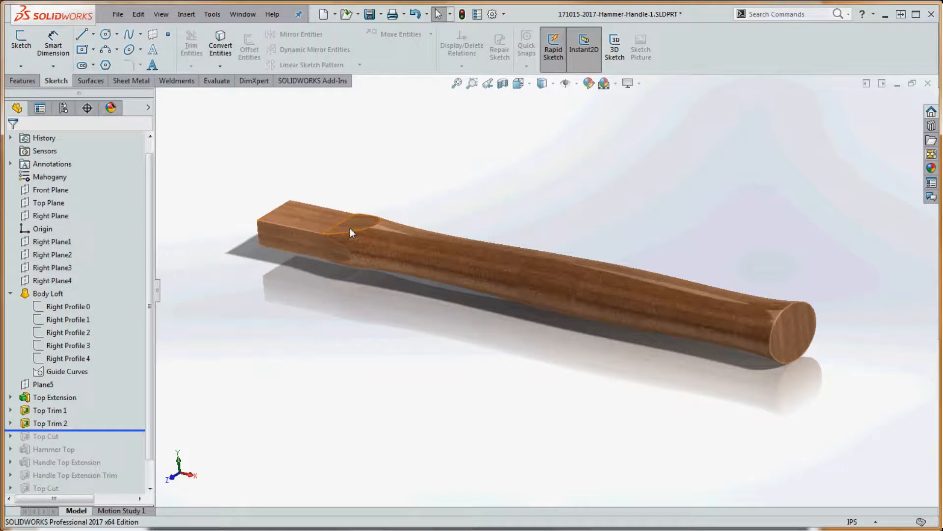
mouse_move(402, 290)
middle_down()
mouse_move(421, 326)
mouse_move(421, 251)
mouse_move(408, 305)
middle_up()
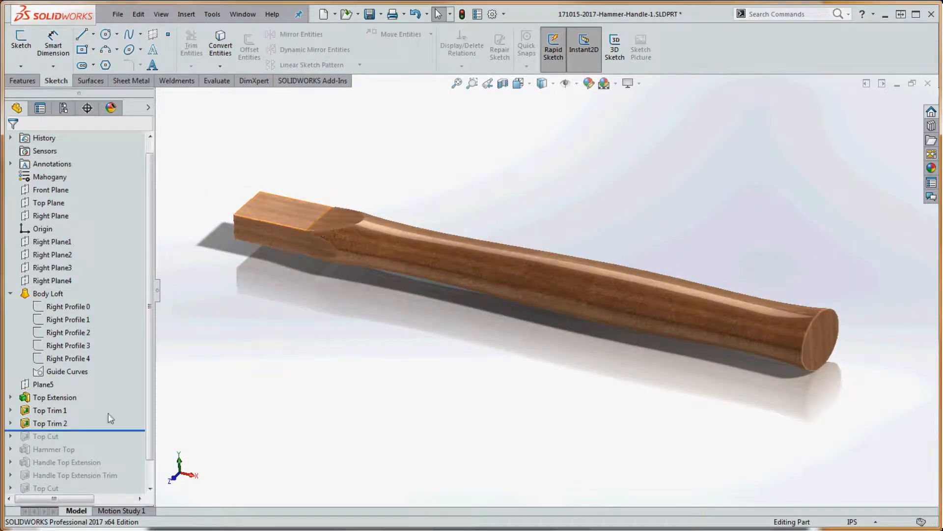
Roll forward past the active Top Cut to view its slot, and continue to the end after Bottom Chamfer.
drag(105, 431, 103, 443)
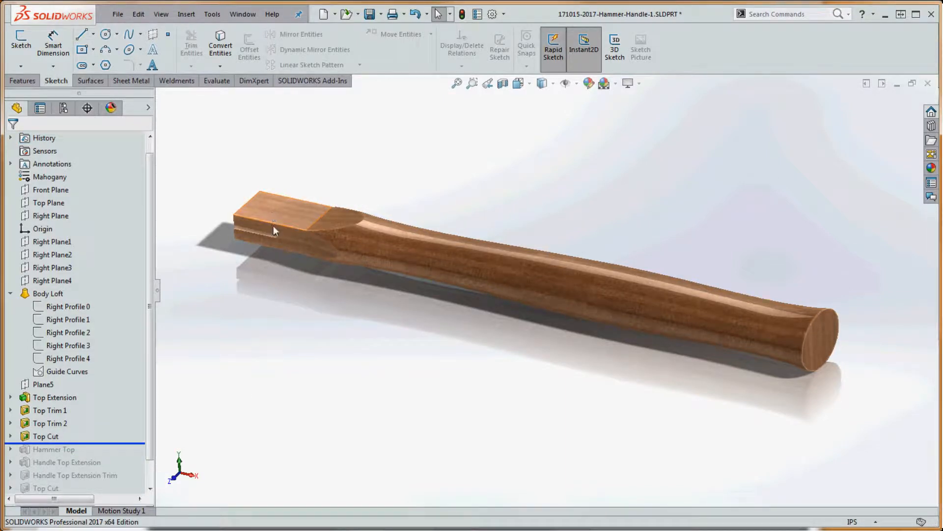
middle_drag(294, 273, 305, 240)
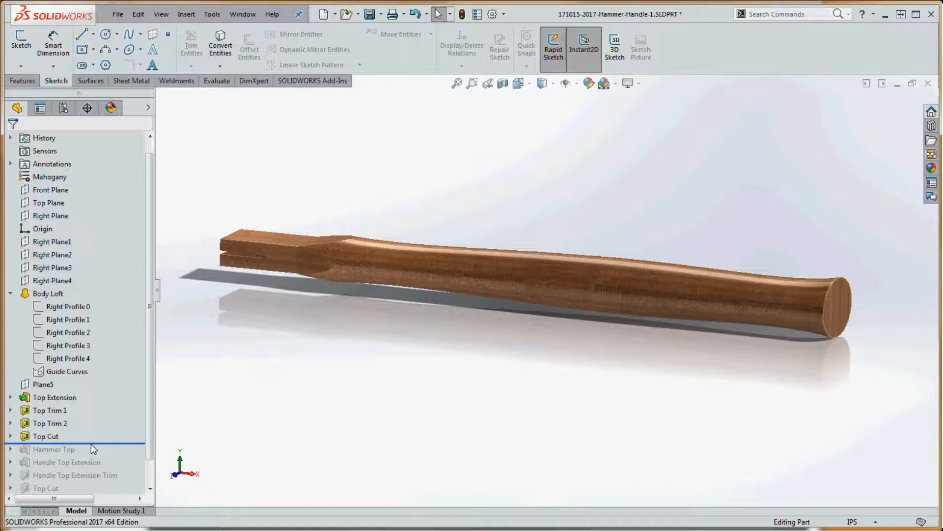
drag(90, 443, 82, 483)
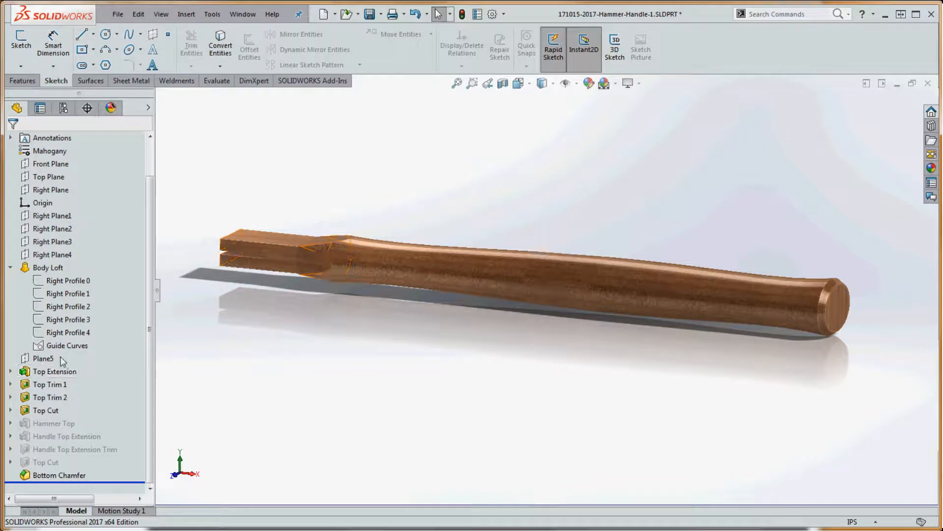
Collapse Body Loft and review the handle's active features in order, from Body Loft through the top features to Bottom Chamfer.
click(10, 268)
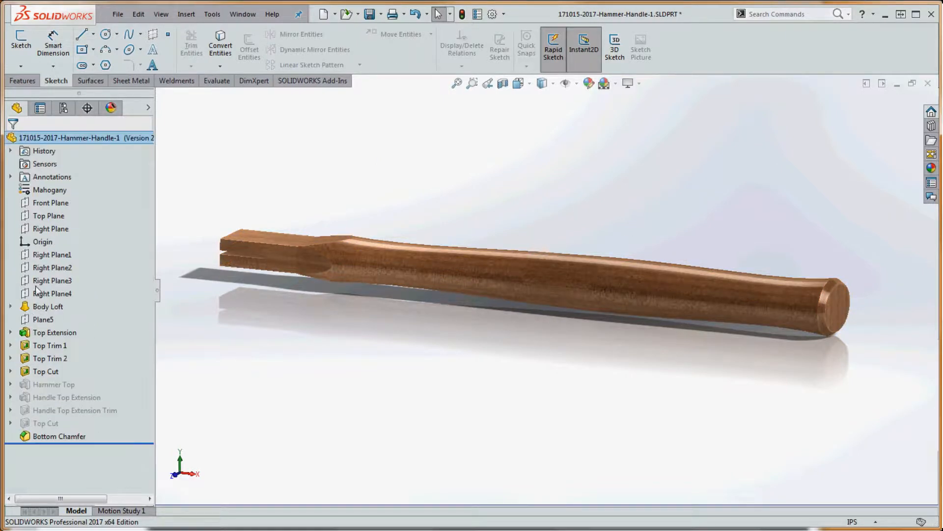
click(49, 309)
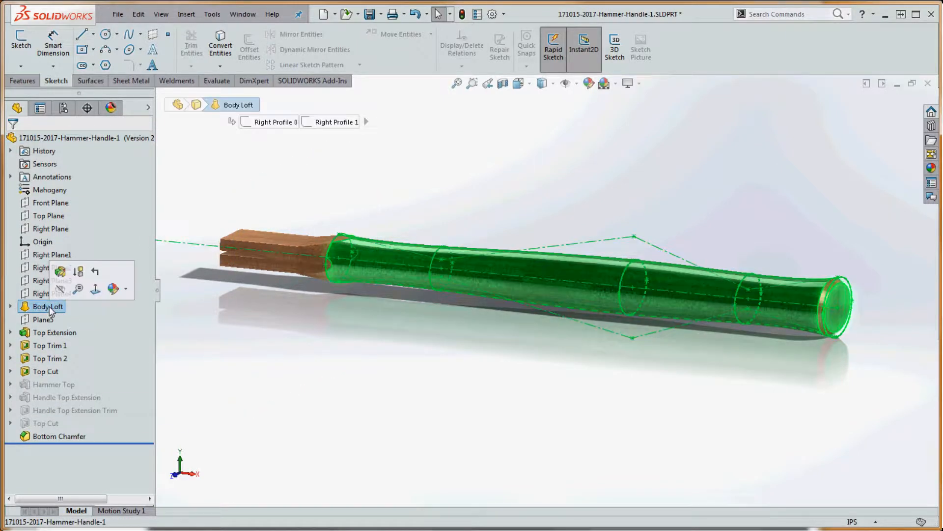
click(58, 336)
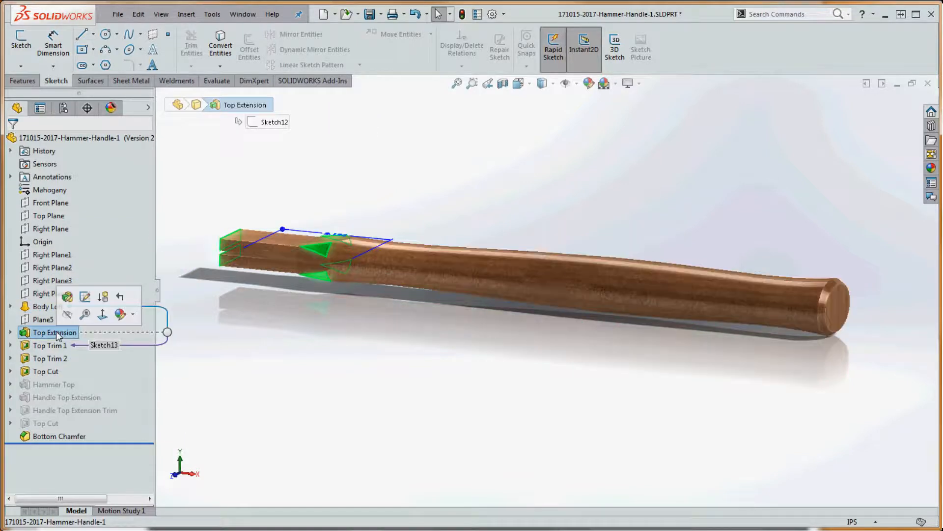
click(51, 345)
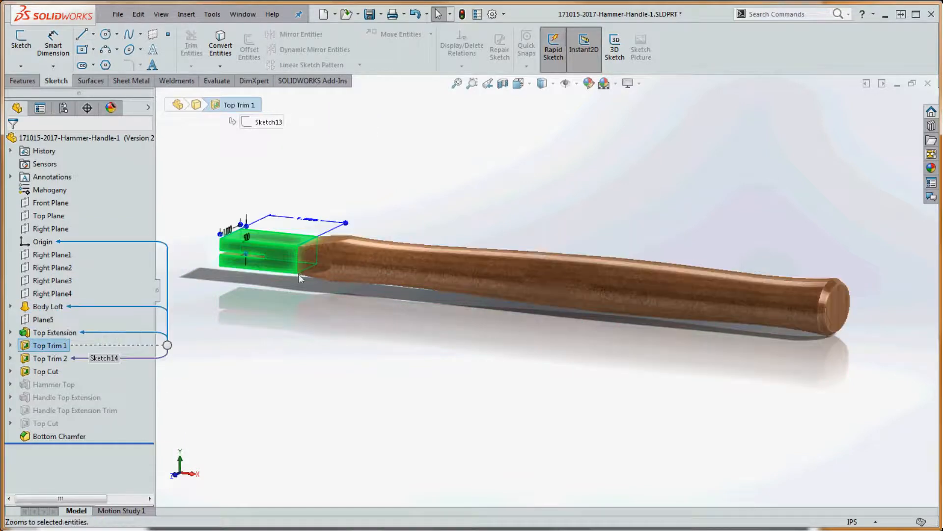
key(Down)
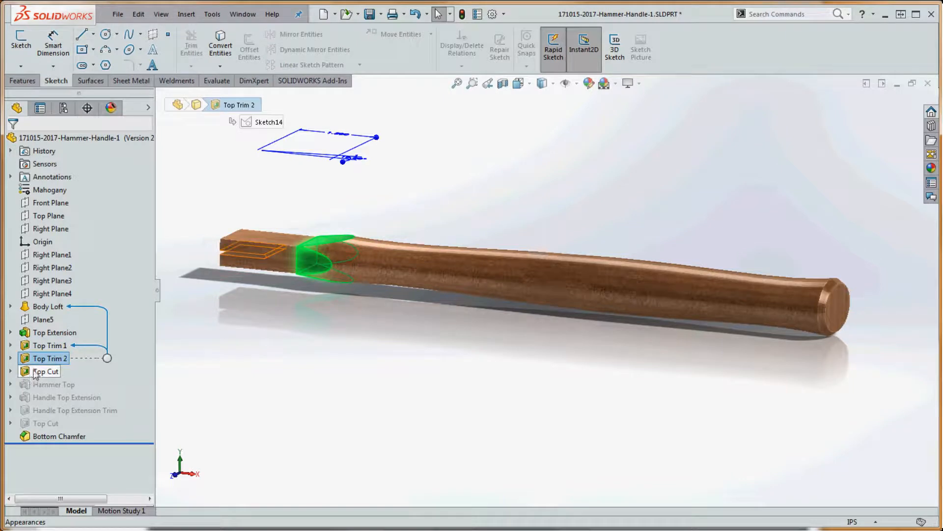
key(Down)
click(93, 436)
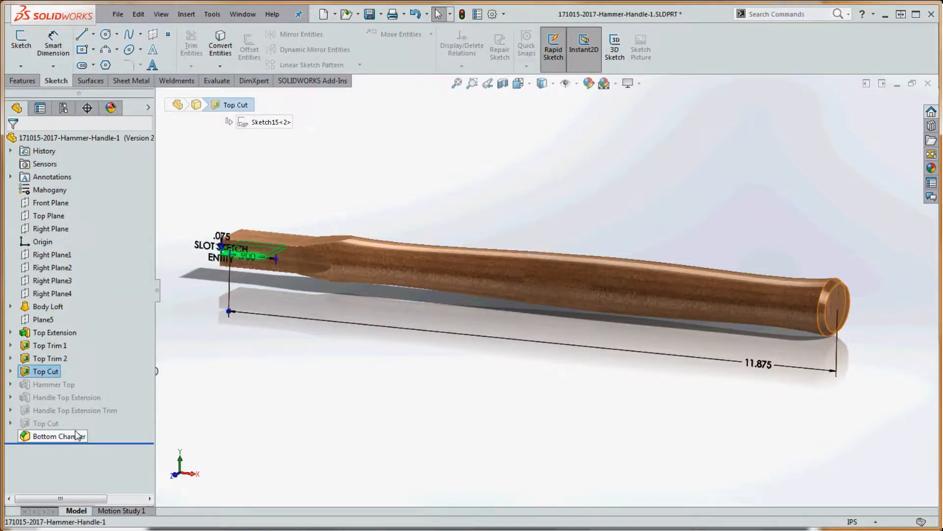
click(544, 433)
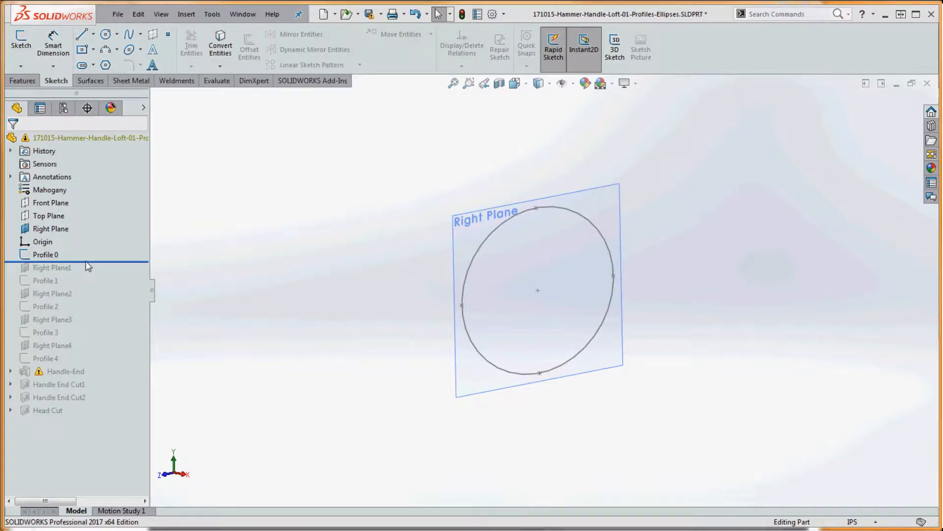
In the Hammer-Handle-Loft-01-Profiles-Ellipses part, roll the model forward to include Right Plane1 and Profile 1, and select Right Plane1.
drag(85, 261, 78, 243)
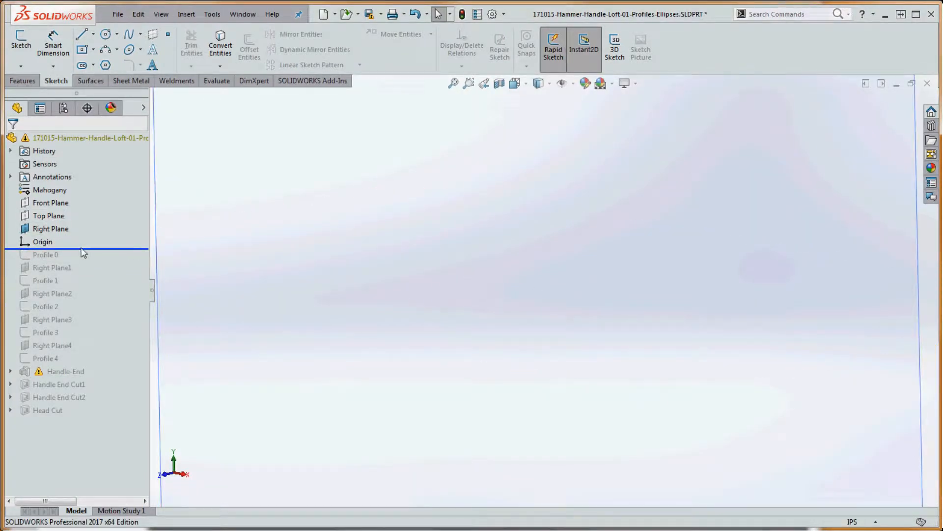
drag(82, 250, 79, 261)
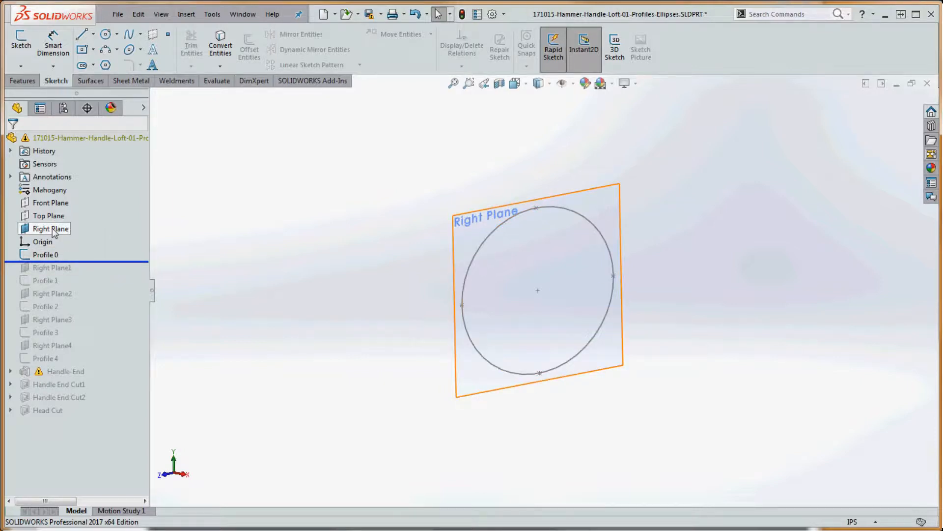
drag(85, 263, 90, 286)
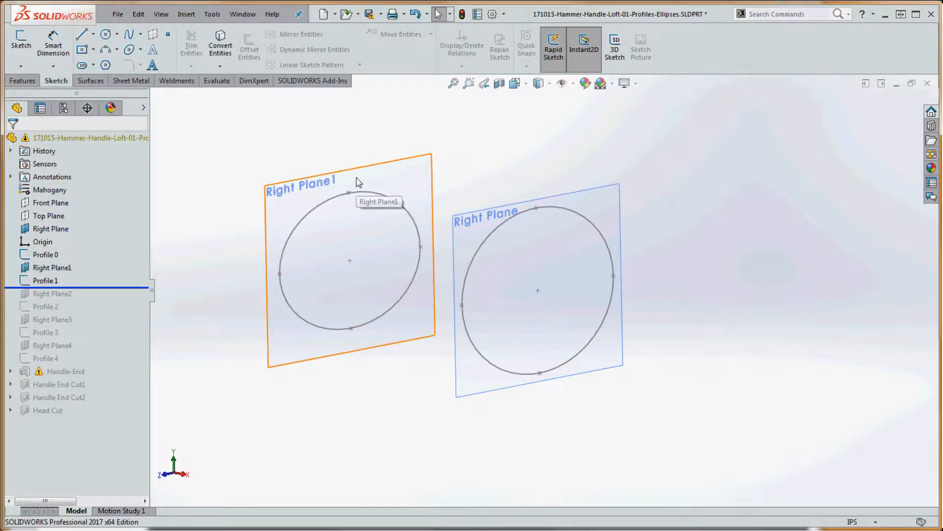
click(344, 357)
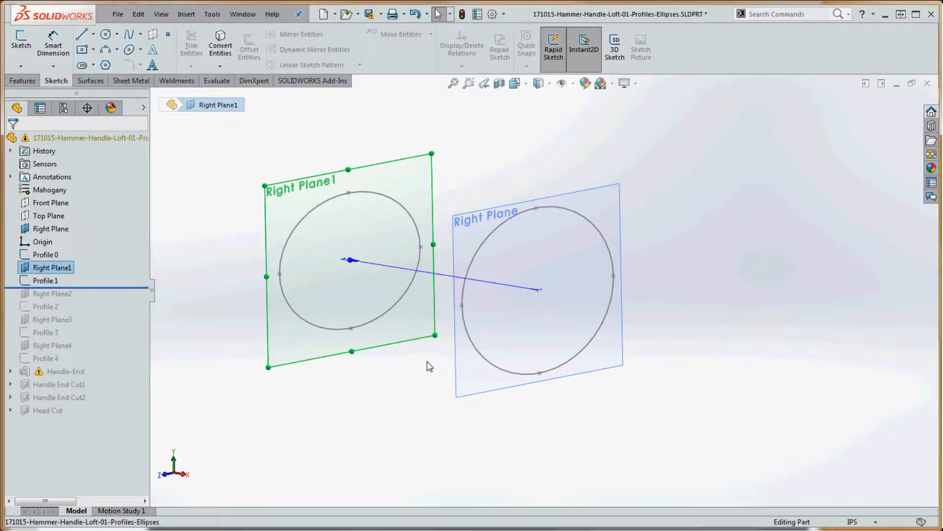
Examine the offset between Right Plane and Right Plane1, and clear the plane selection.
middle_drag(428, 364, 434, 396)
click(357, 245)
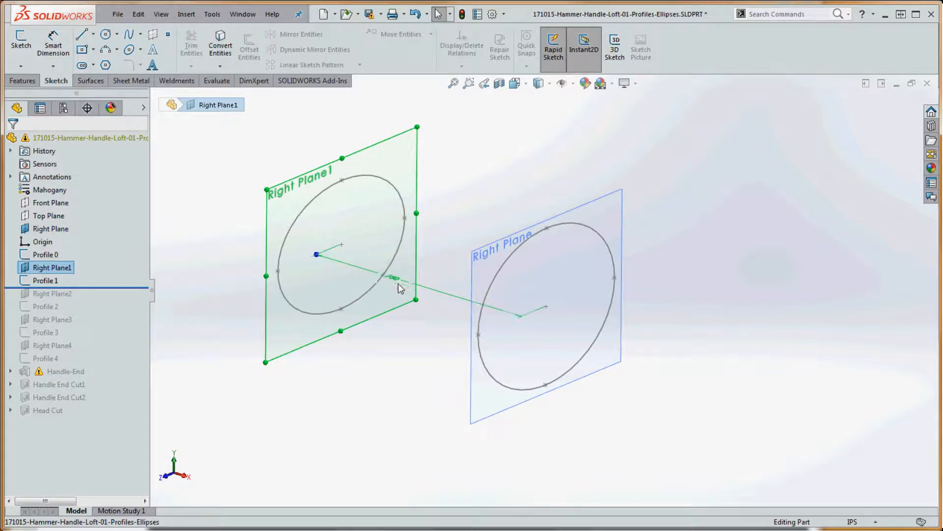
click(404, 290)
click(395, 356)
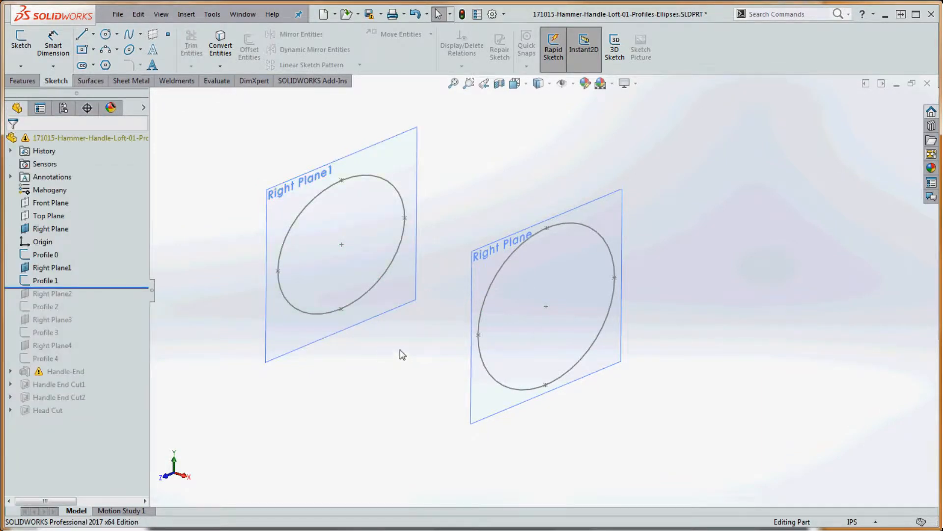
scroll(401, 349, up, 2)
scroll(460, 324, down, 1)
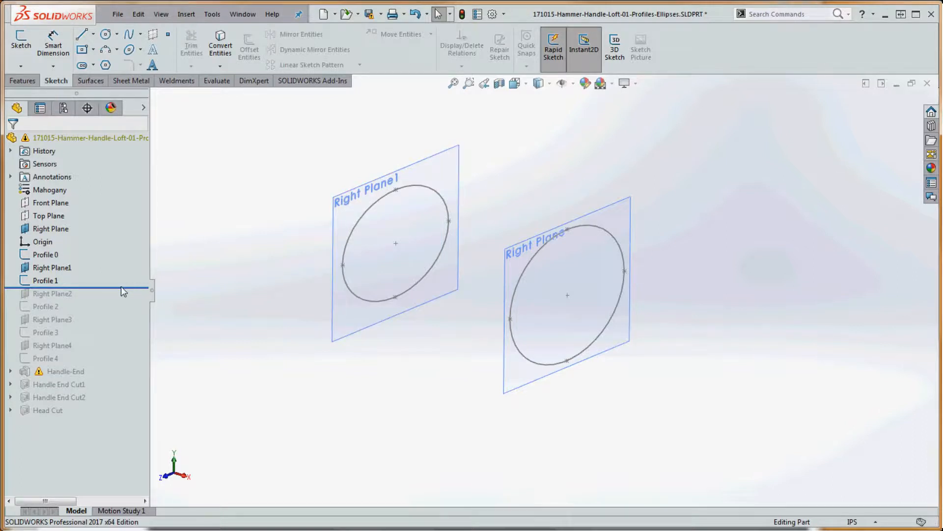
Roll the model forward to include Right Plane2 and Profile 2, and compare Profile 1 and Profile 0 with it.
drag(123, 294, 54, 317)
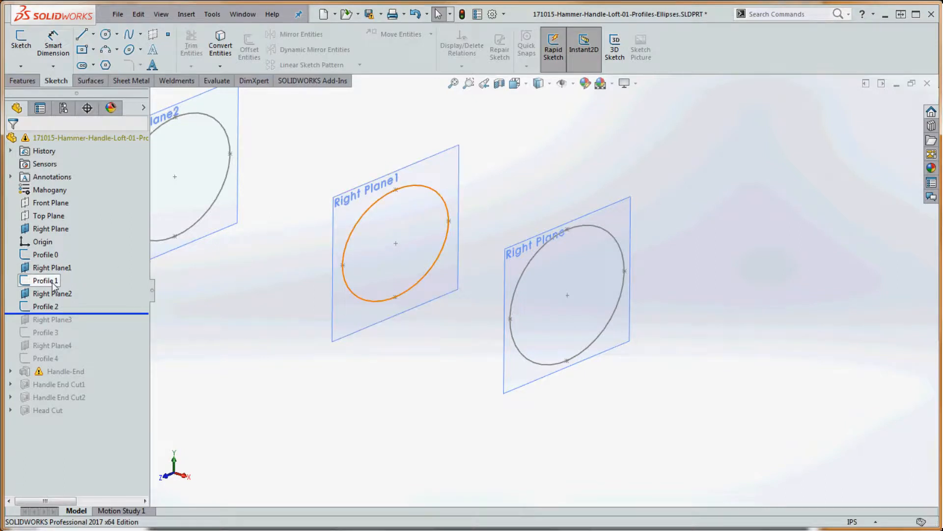
mouse_move(54, 286)
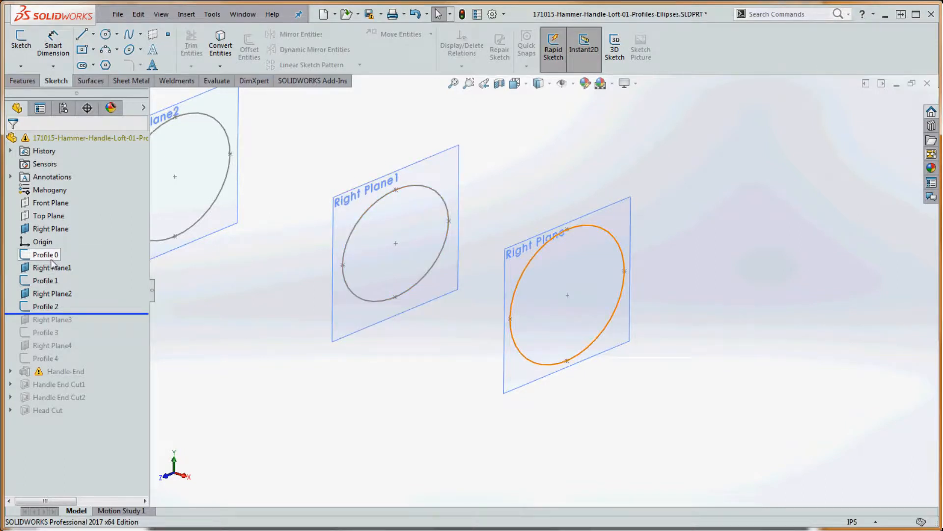
mouse_move(46, 259)
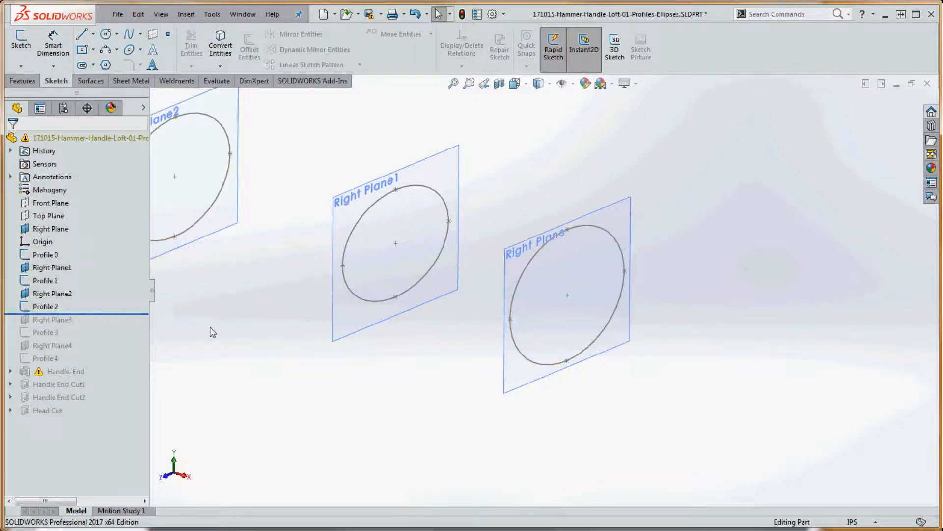
key(z)
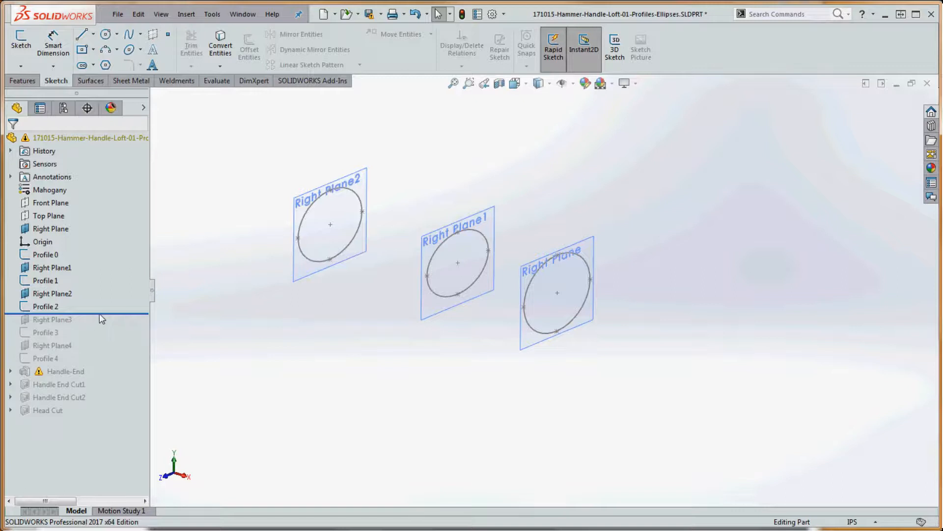
Roll the model forward to include all planes and profiles through Profile 4, just before Handle-End, and view them together.
drag(99, 315, 98, 367)
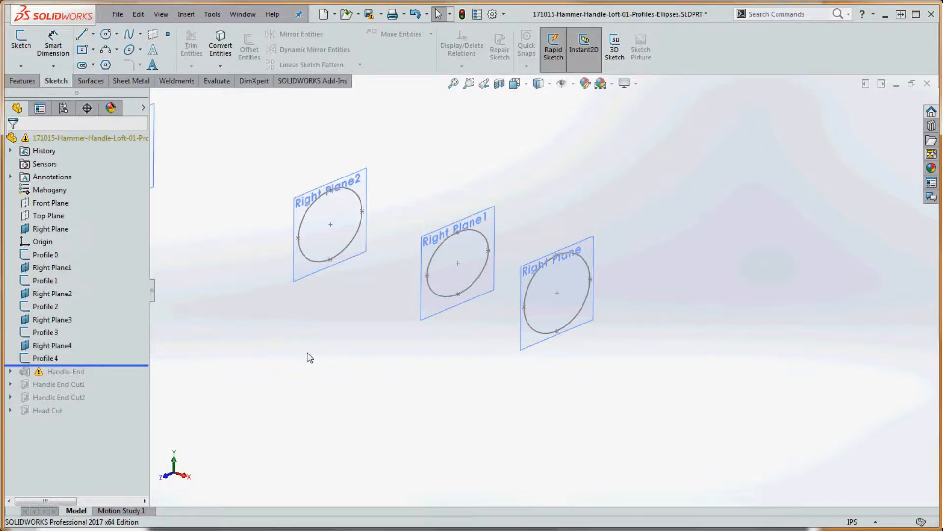
key(z)
middle_drag(470, 331, 470, 288)
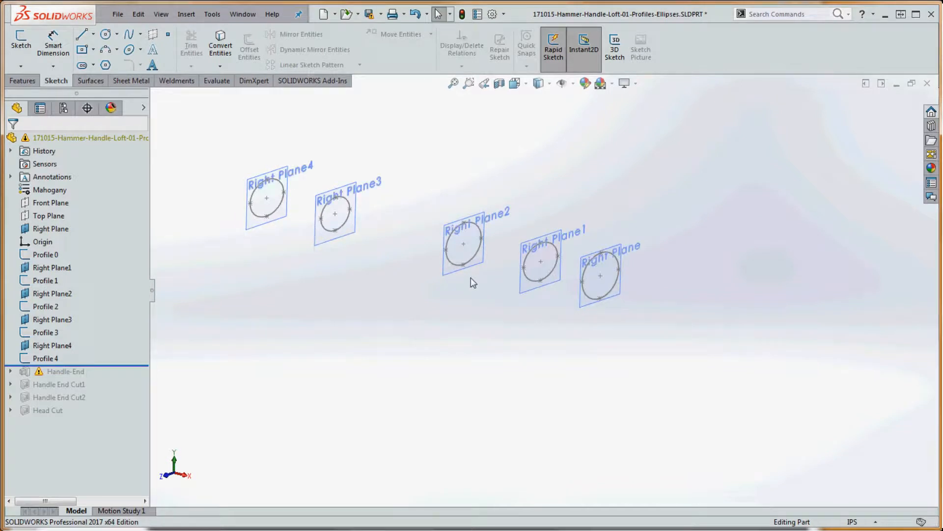
scroll(501, 282, up, 1)
scroll(501, 281, down, 2)
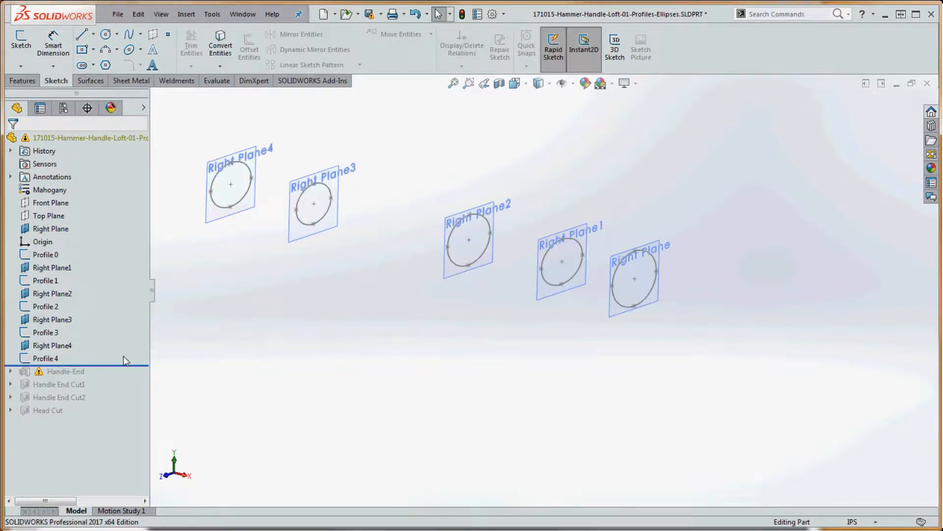
Open a new sketch on the Front Plane and start a Bezier style spline in the front view.
click(58, 204)
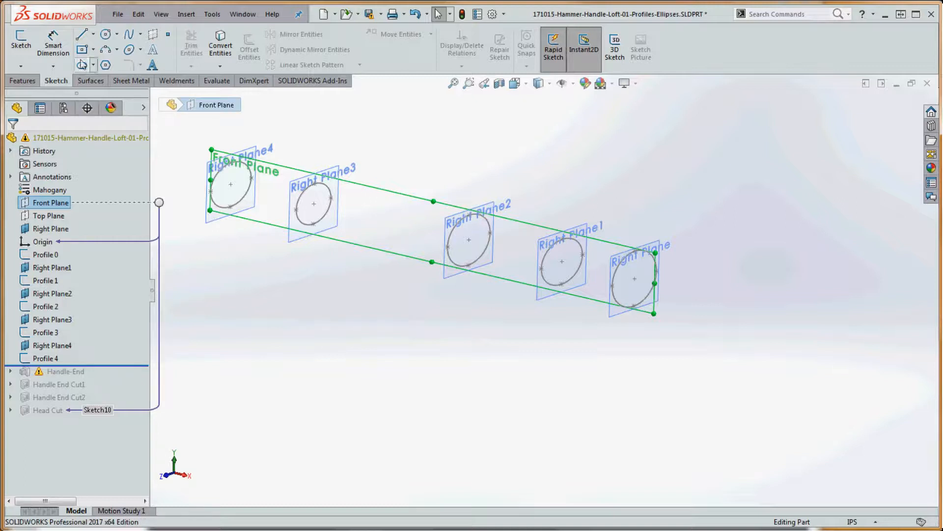
click(30, 53)
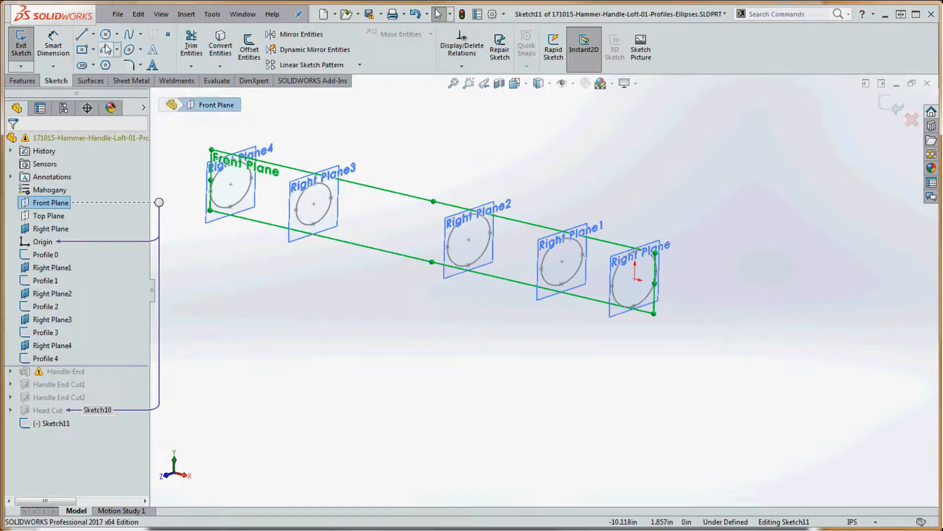
click(141, 34)
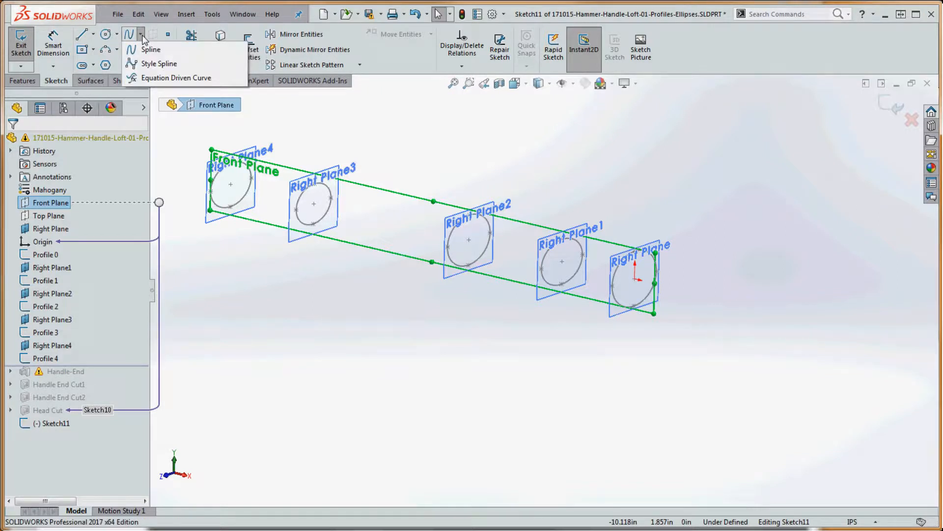
click(151, 65)
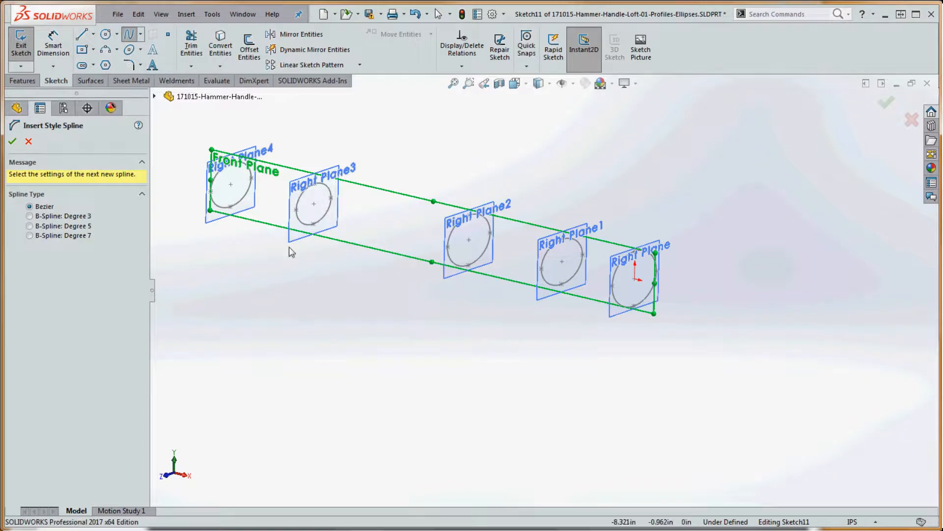
key(ctrl+8)
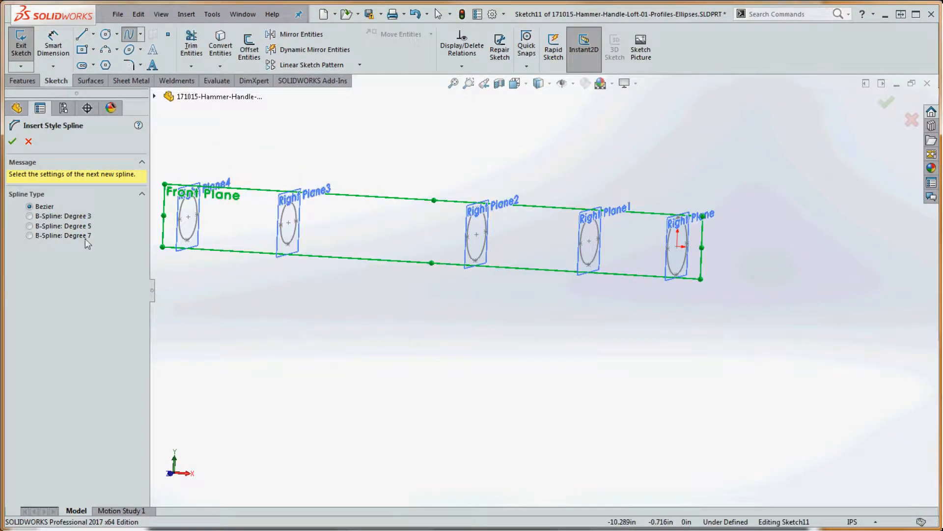
scroll(427, 202, up, 3)
scroll(503, 255, down, 3)
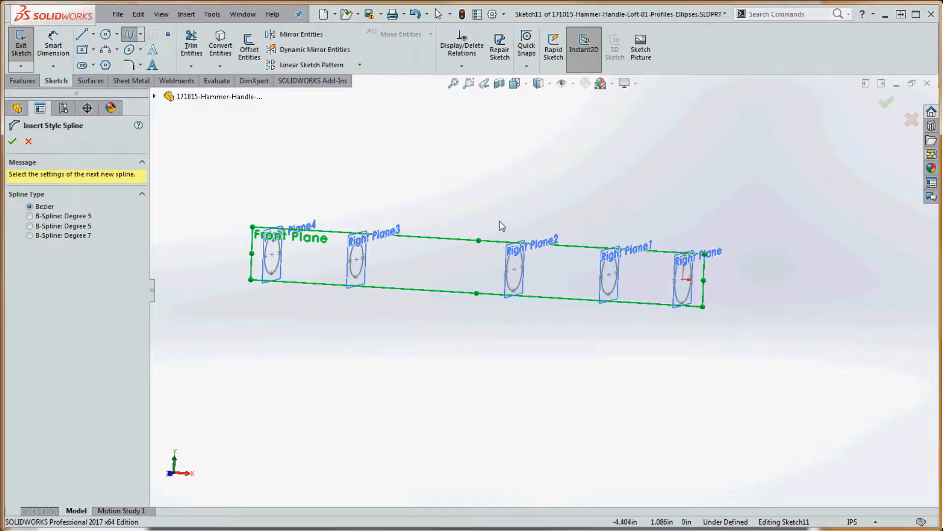
key(ctrl+1)
scroll(364, 270, down, 2)
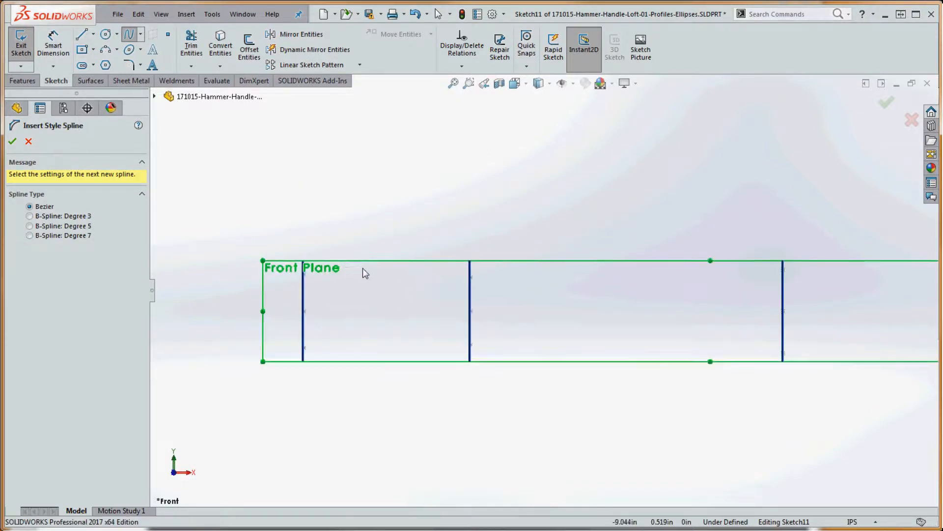
scroll(362, 268, down, 2)
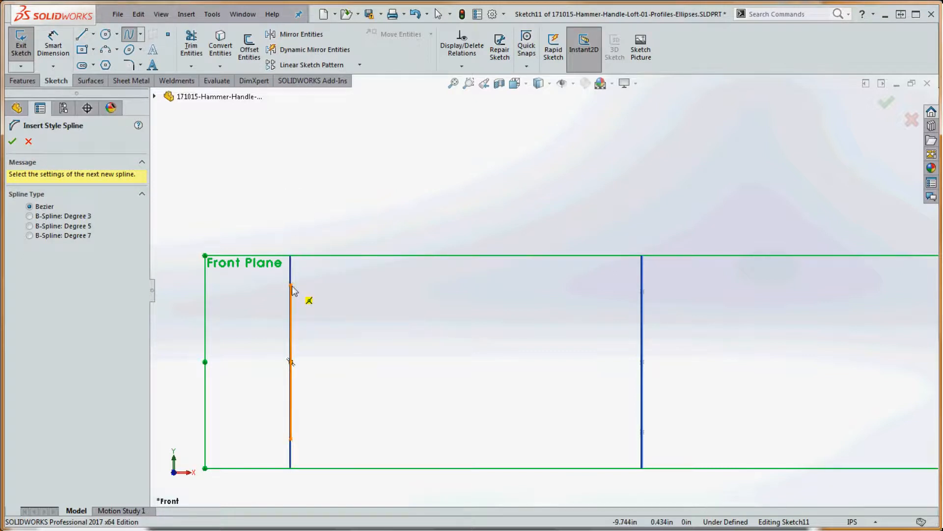
Draw a five-point Bezier style spline about 9.76 in long from the top of Profile 4's ellipse to just above Profile 0.
click(292, 289)
scroll(398, 214, up, 3)
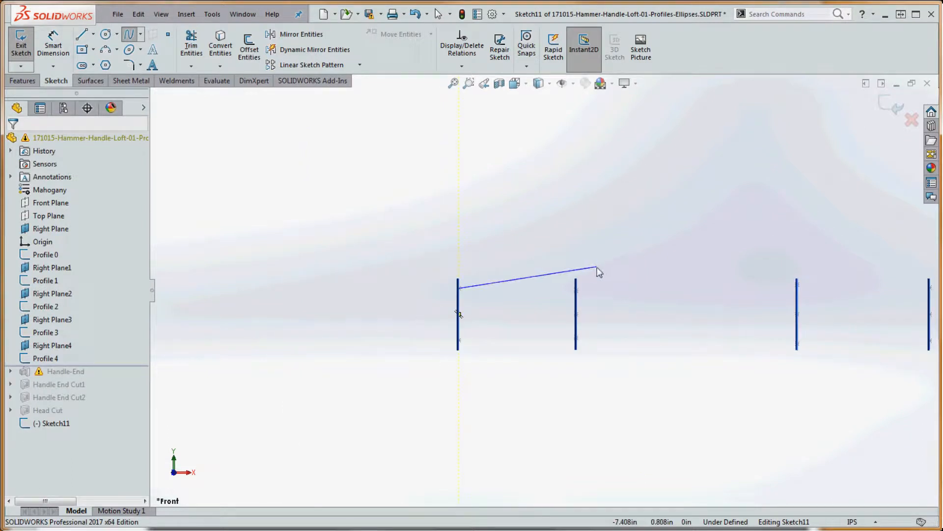
middle_drag(583, 270, 437, 290)
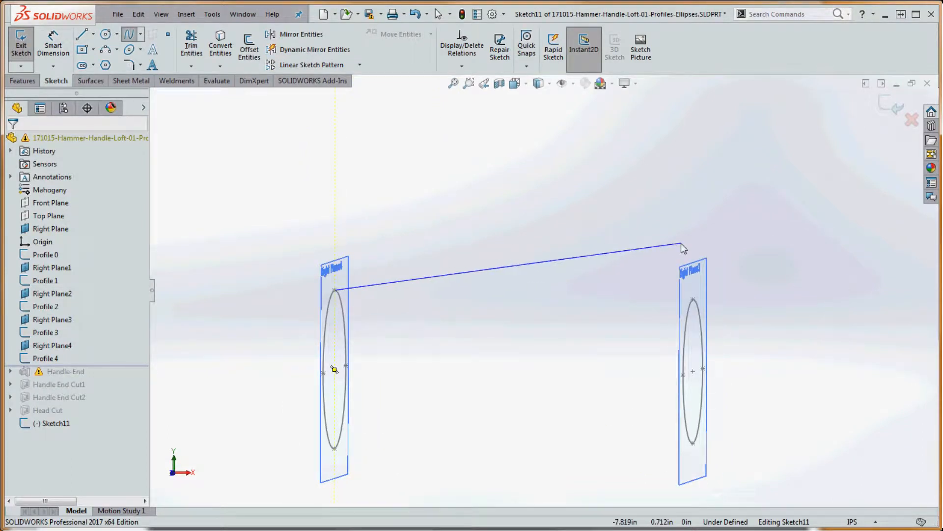
click(713, 246)
scroll(769, 255, up, 5)
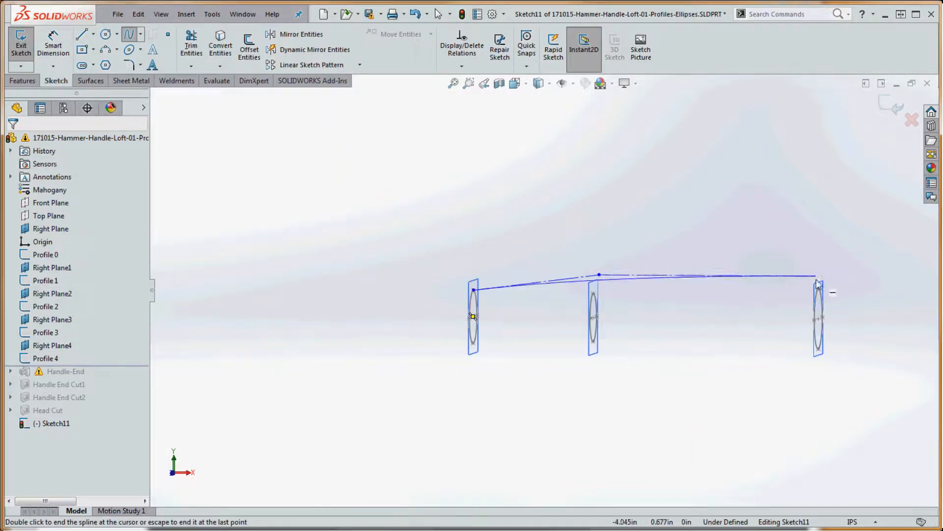
scroll(849, 293, up, 3)
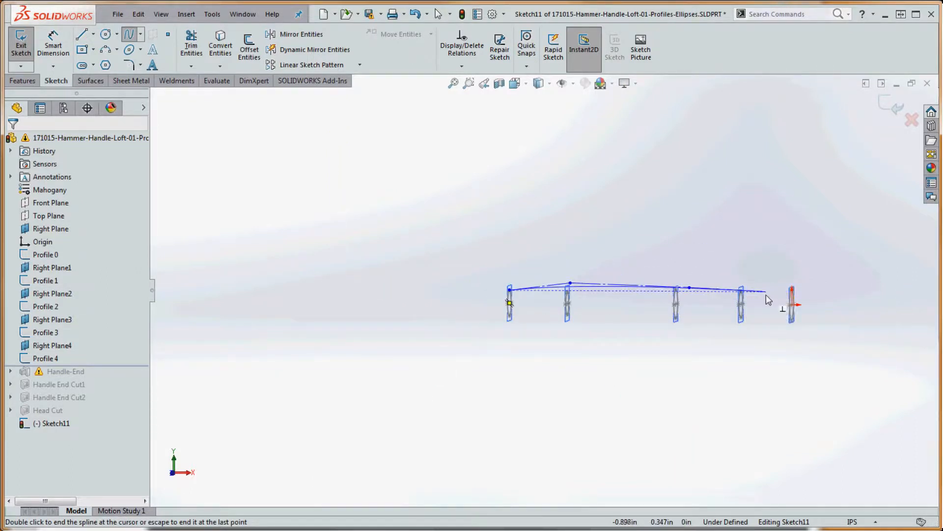
scroll(771, 297, down, 5)
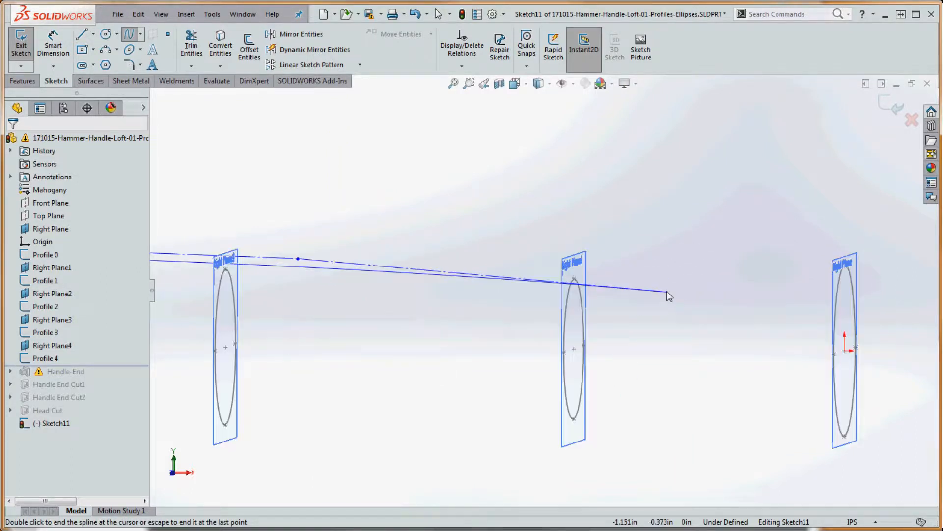
click(596, 272)
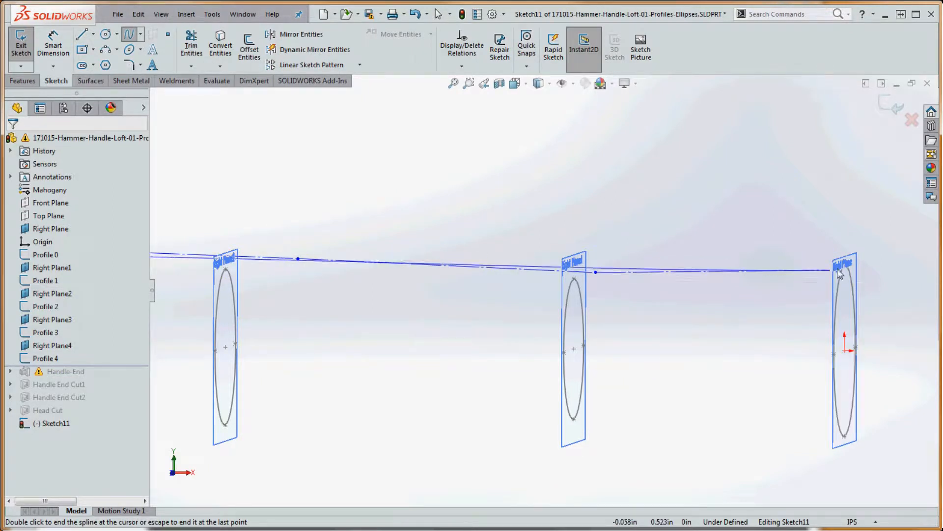
click(846, 246)
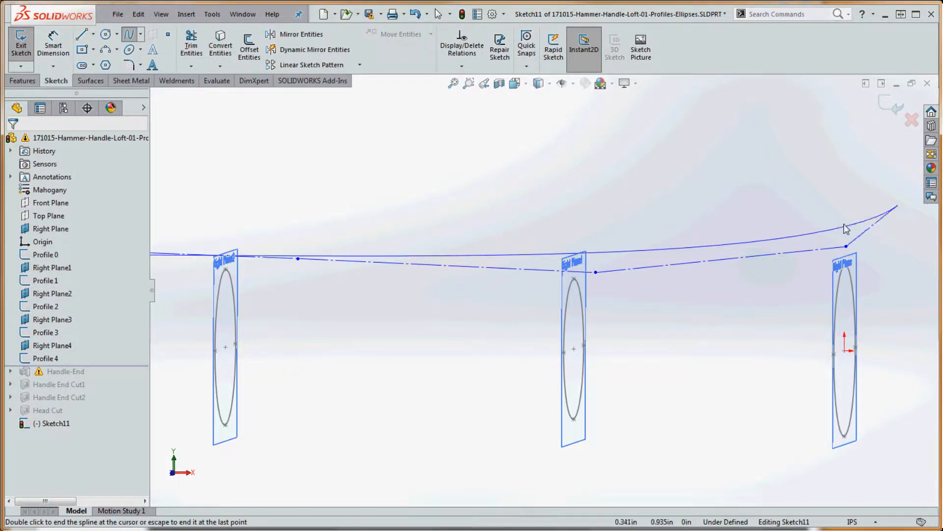
key(Escape)
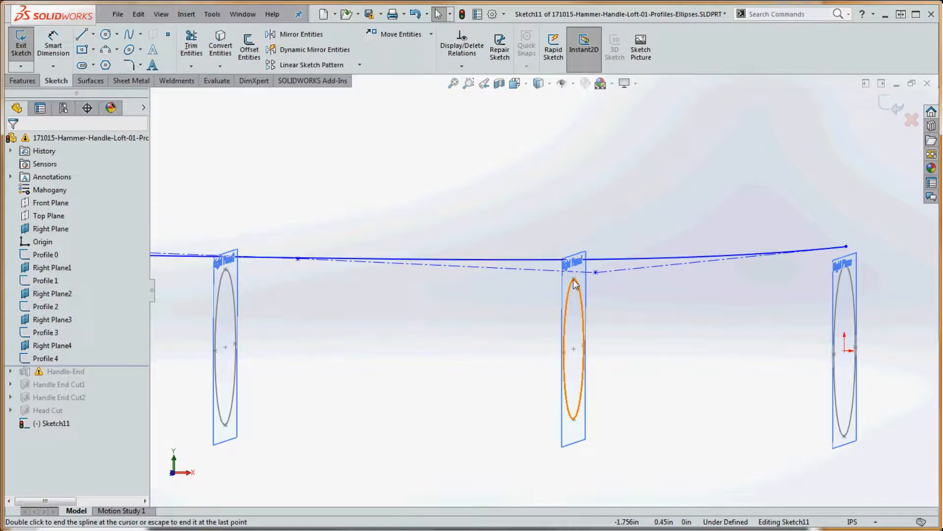
Pull the spline's start point above Profile 4, and make it coincident with the top point of that ellipse.
scroll(654, 301, up, 5)
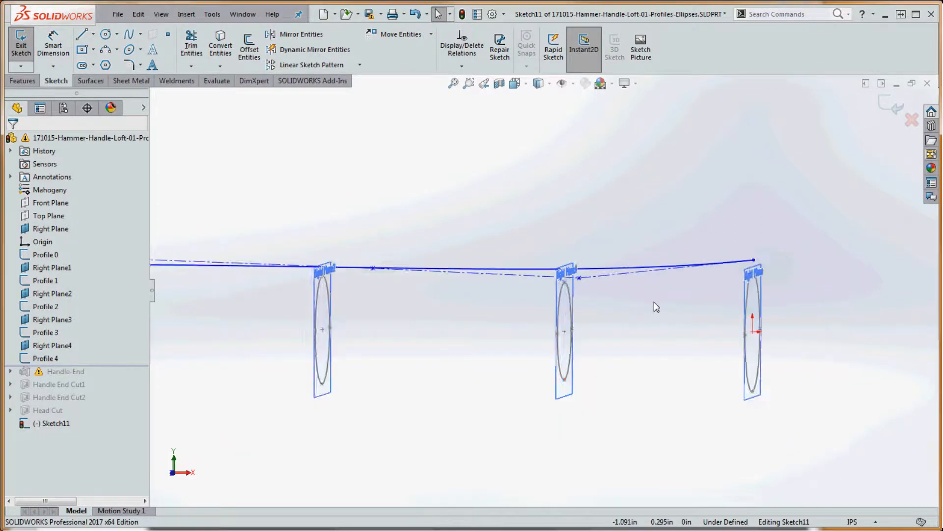
scroll(594, 303, down, 2)
scroll(656, 294, up, 8)
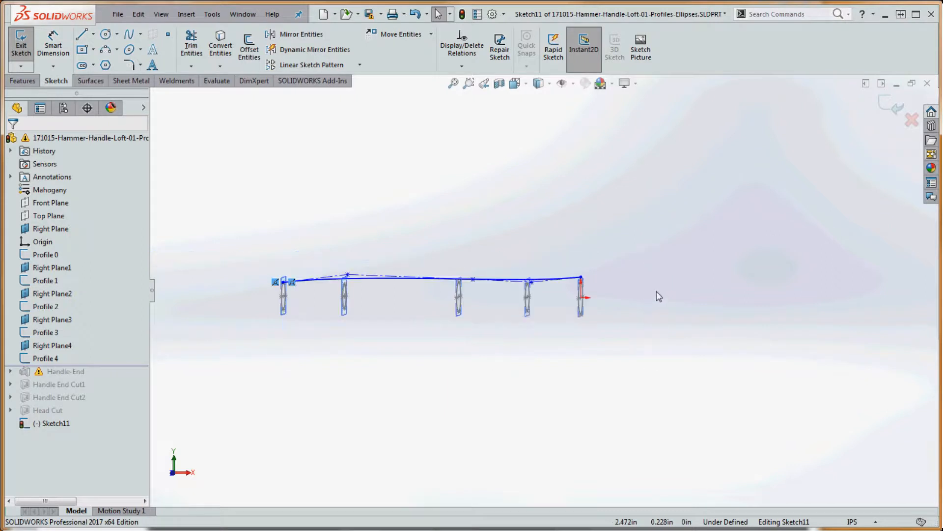
scroll(384, 297, down, 4)
scroll(404, 291, down, 6)
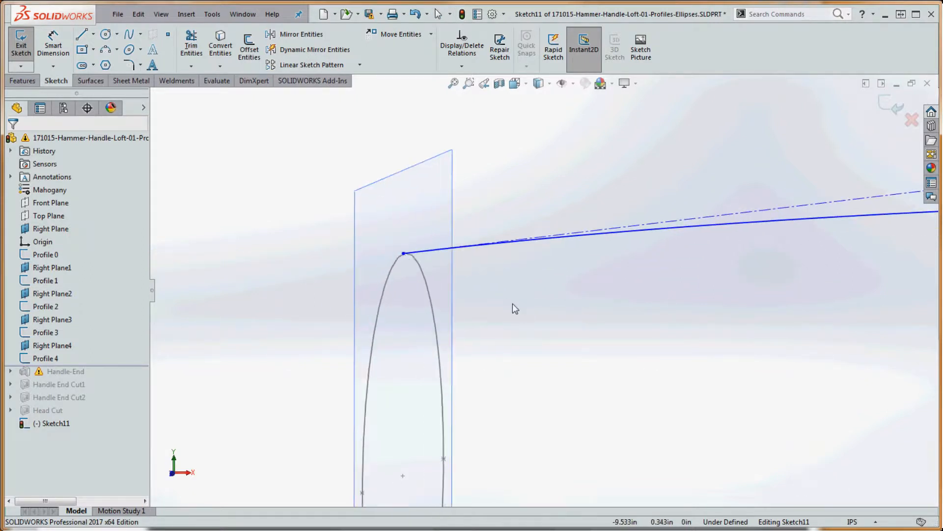
click(401, 251)
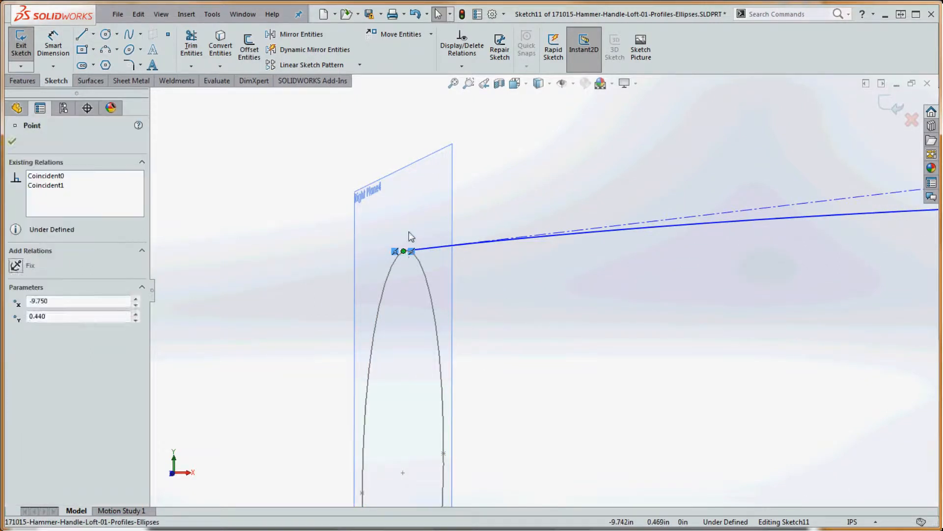
drag(400, 251, 404, 212)
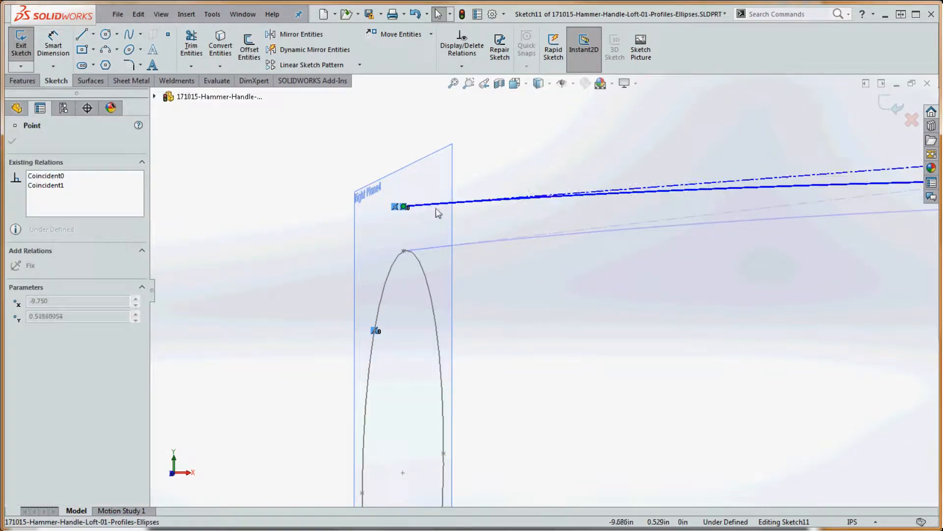
ctrl+click(404, 252)
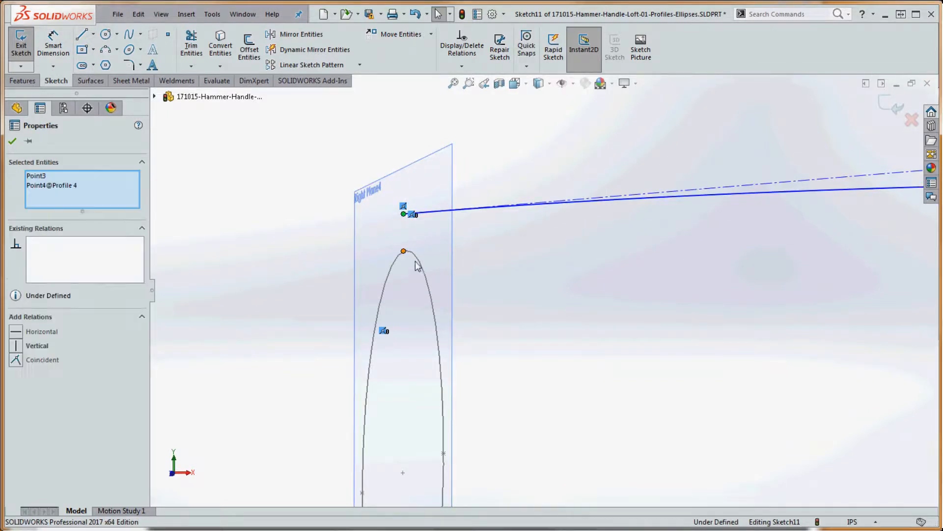
click(16, 364)
click(573, 329)
Make the style spline coincident with the top point of Profile 3's ellipse.
scroll(587, 324, up, 5)
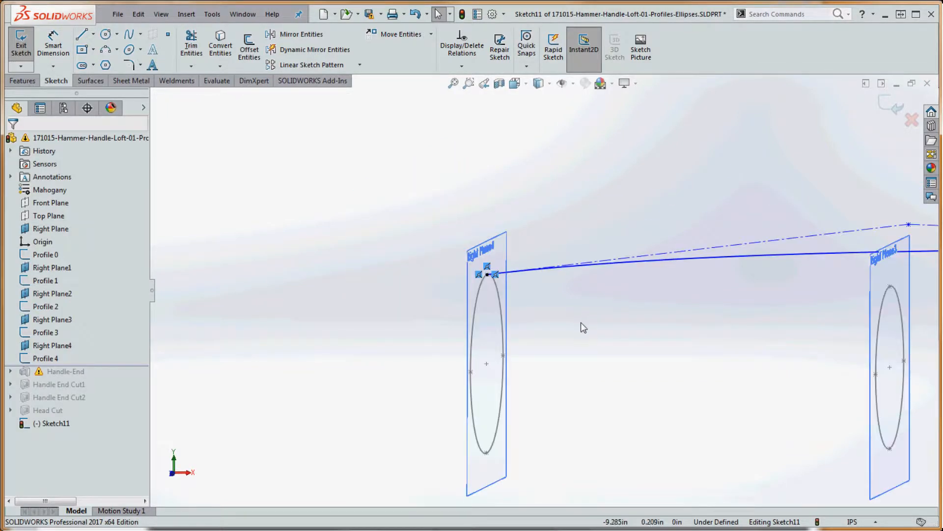
scroll(580, 323, down, 1)
middle_drag(580, 324, 754, 289)
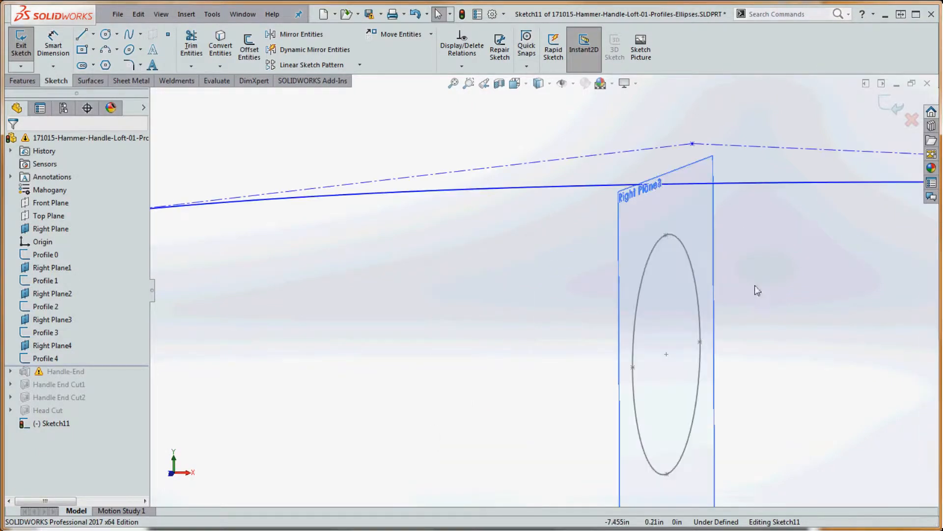
click(696, 183)
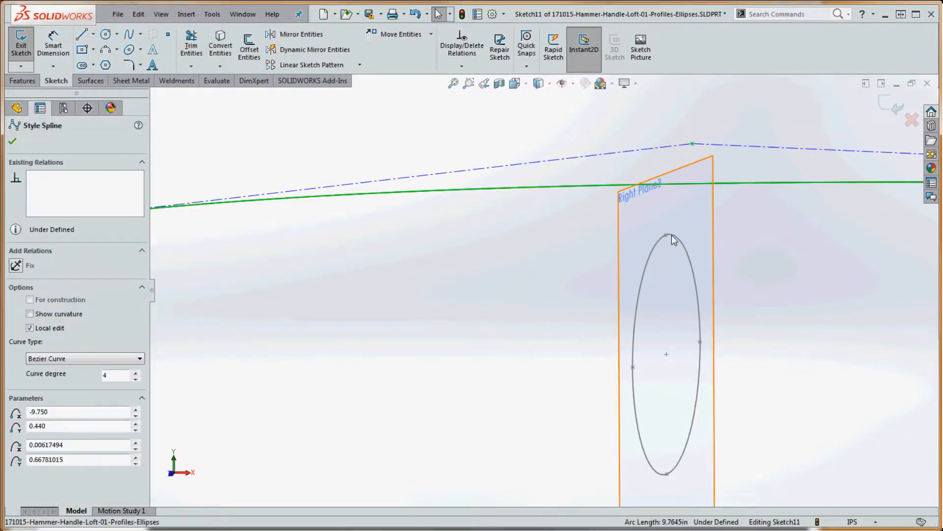
ctrl+click(666, 236)
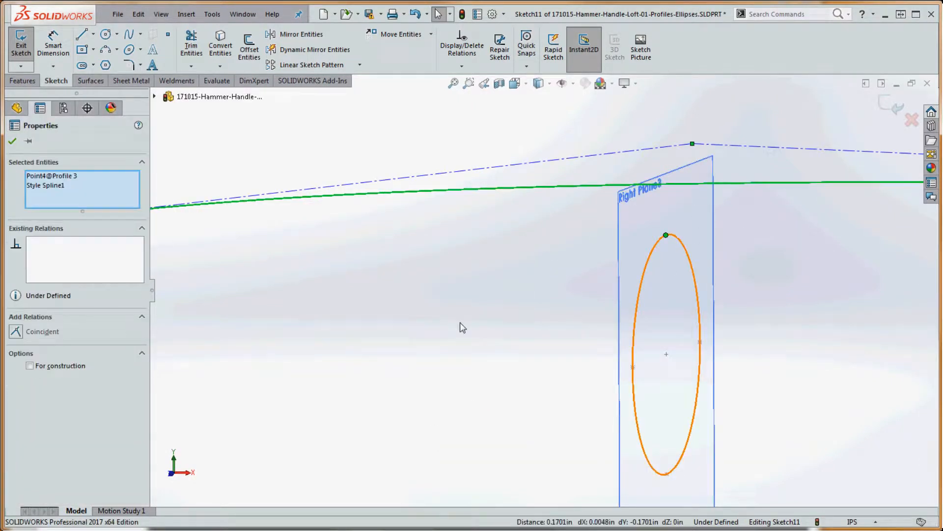
click(15, 331)
click(311, 337)
Make the style spline coincident with the top point of Profile 2's ellipse.
scroll(889, 314, up, 5)
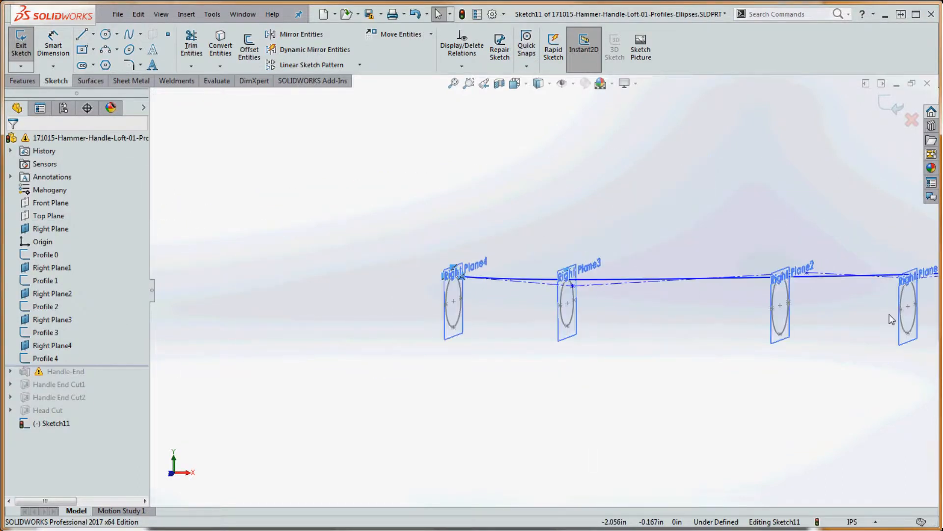
scroll(668, 261, down, 8)
click(571, 312)
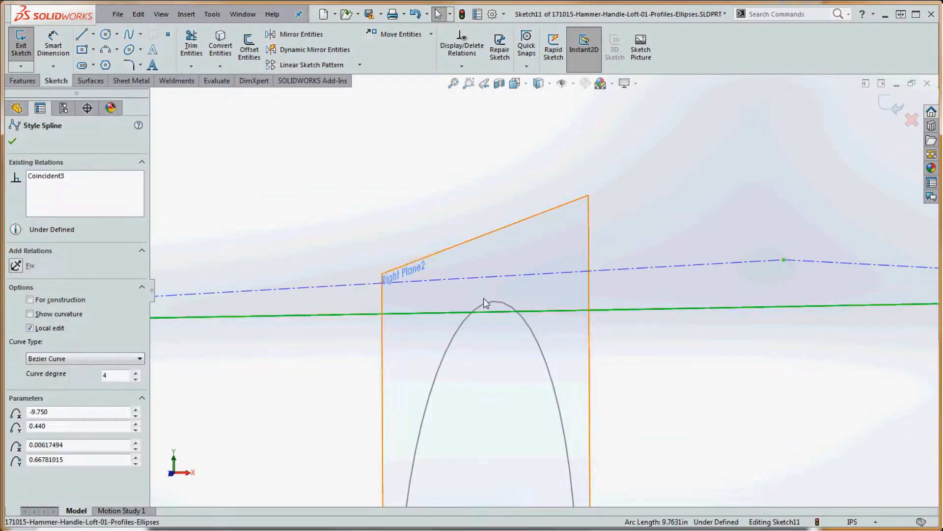
ctrl+click(486, 303)
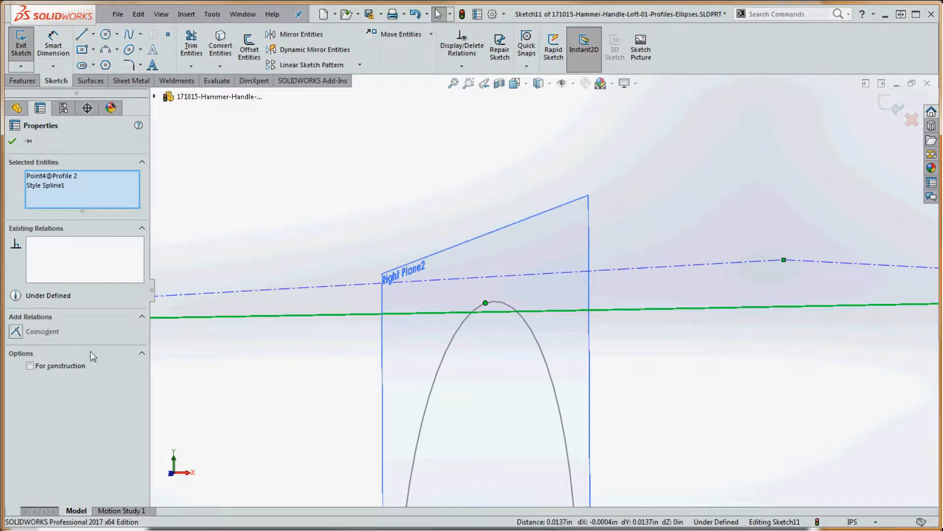
click(16, 331)
key(Escape)
scroll(488, 225, up, 5)
scroll(811, 333, down, 8)
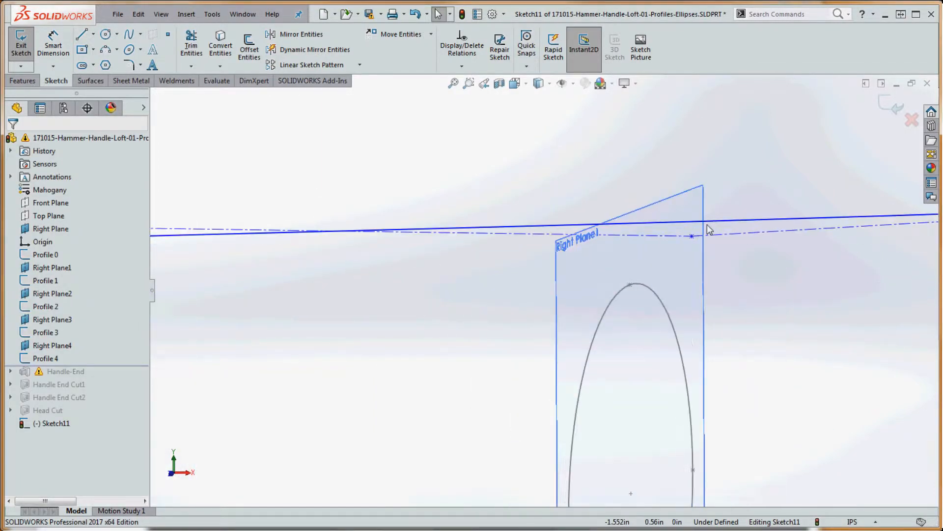
click(620, 301)
ctrl+click(609, 303)
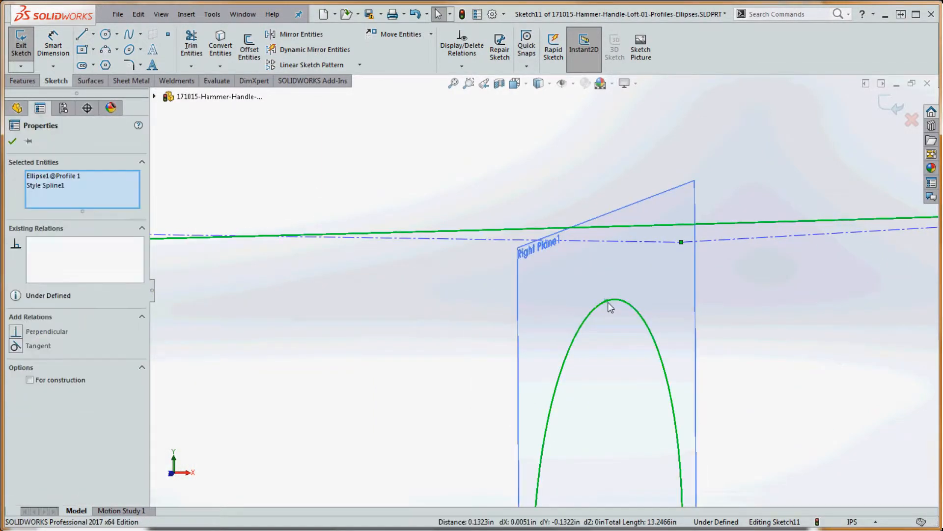
ctrl+click(606, 301)
ctrl+click(643, 313)
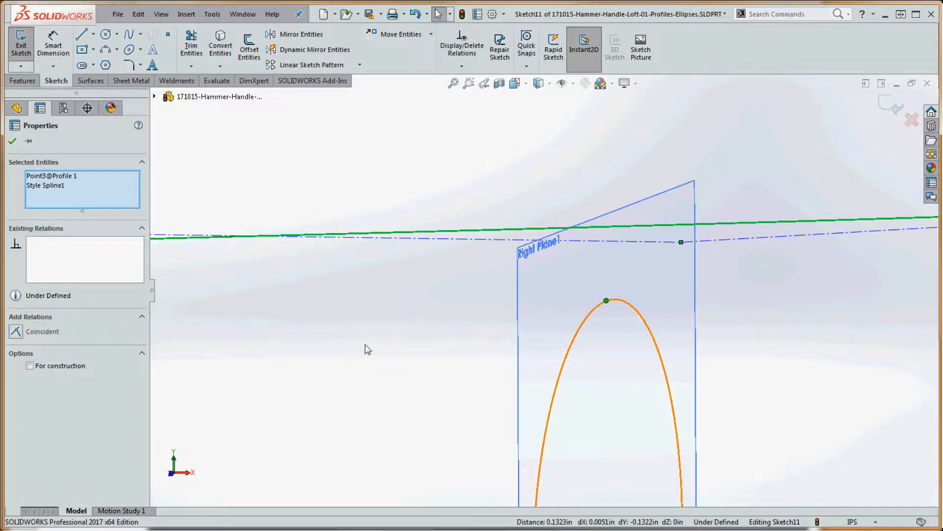
click(767, 316)
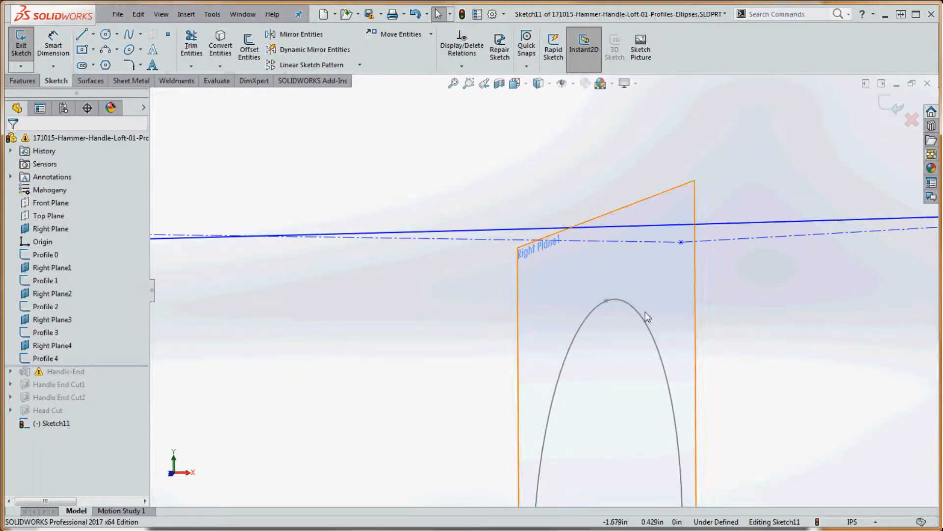
Make the style spline coincident with the top point of Profile 1's ellipse.
click(607, 301)
ctrl+click(653, 226)
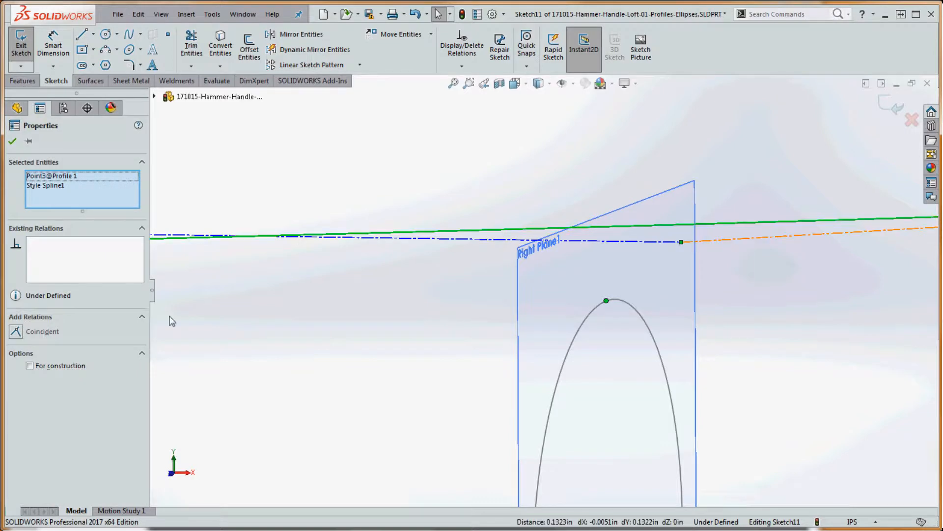
click(18, 328)
click(477, 286)
Pull the spline's free end point up inside Profile 0's ellipse and make it coincident with that ellipse's top point.
scroll(478, 286, up, 5)
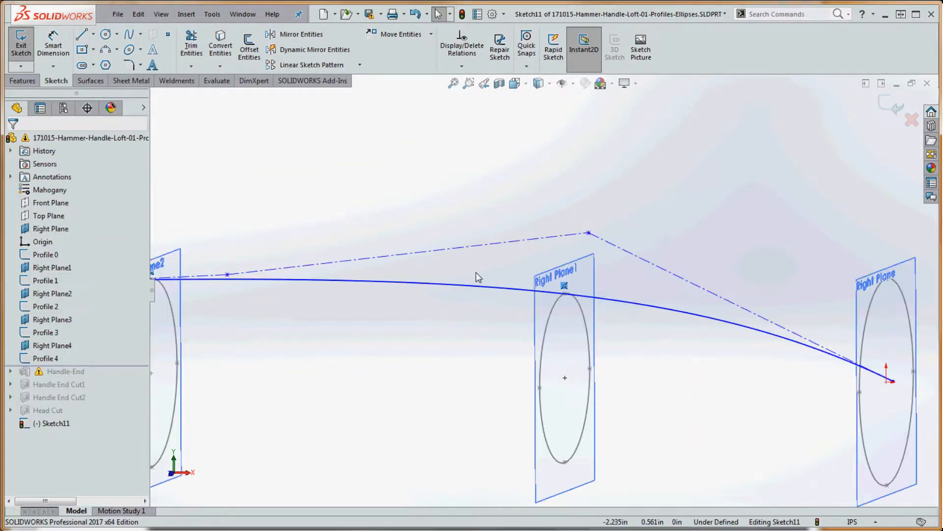
scroll(709, 314, down, 5)
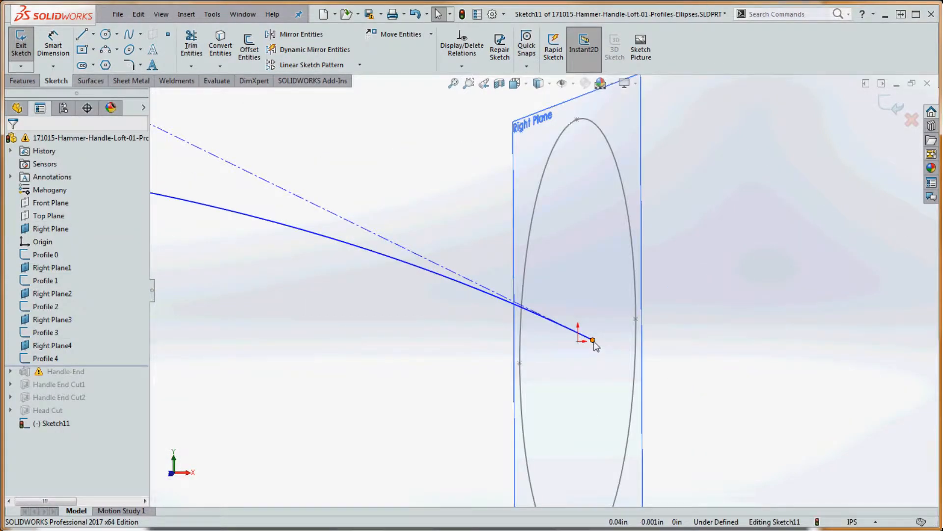
drag(593, 340, 586, 180)
ctrl+click(577, 120)
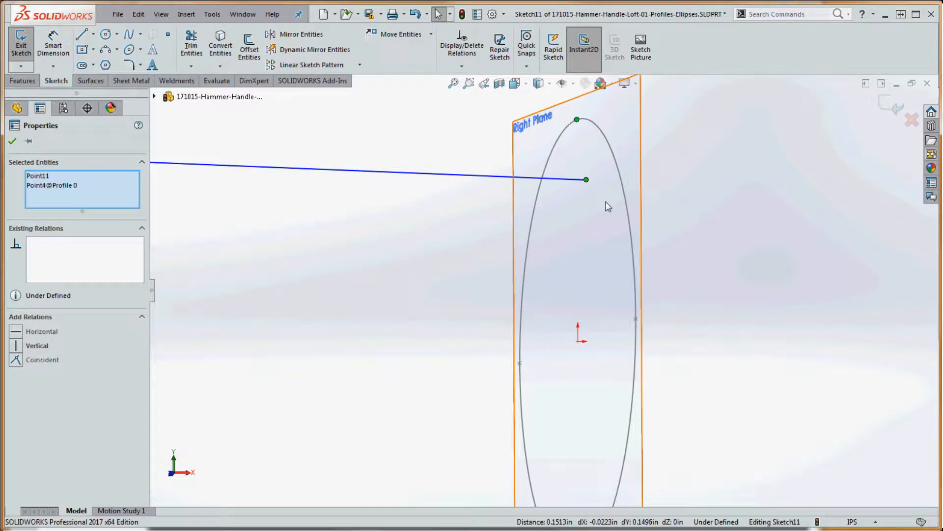
click(16, 360)
Move the control vertex next to the spline's Profile 0 end between Profiles 2 and 1, at about X -3.55 in, Y 0.19 in.
scroll(453, 322, up, 4)
scroll(493, 291, down, 2)
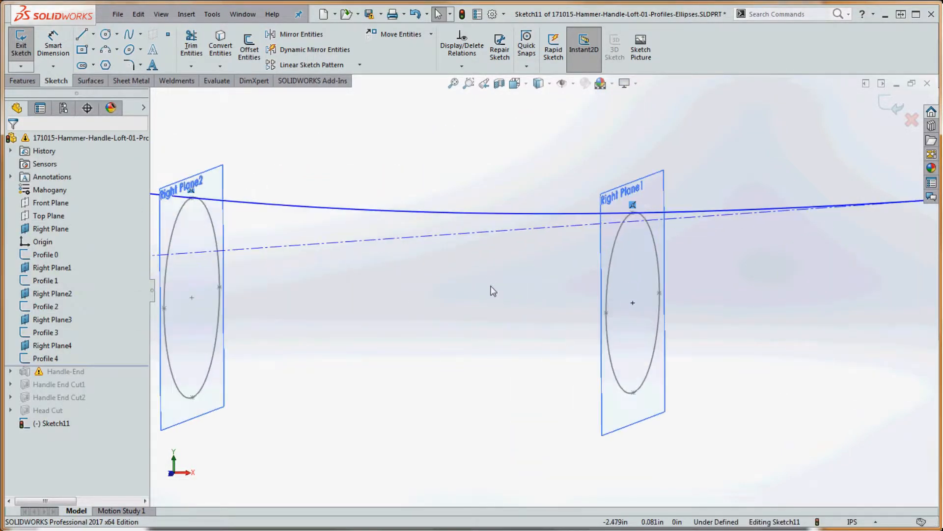
scroll(491, 286, up, 2)
middle_drag(665, 320, 708, 316)
scroll(707, 315, up, 2)
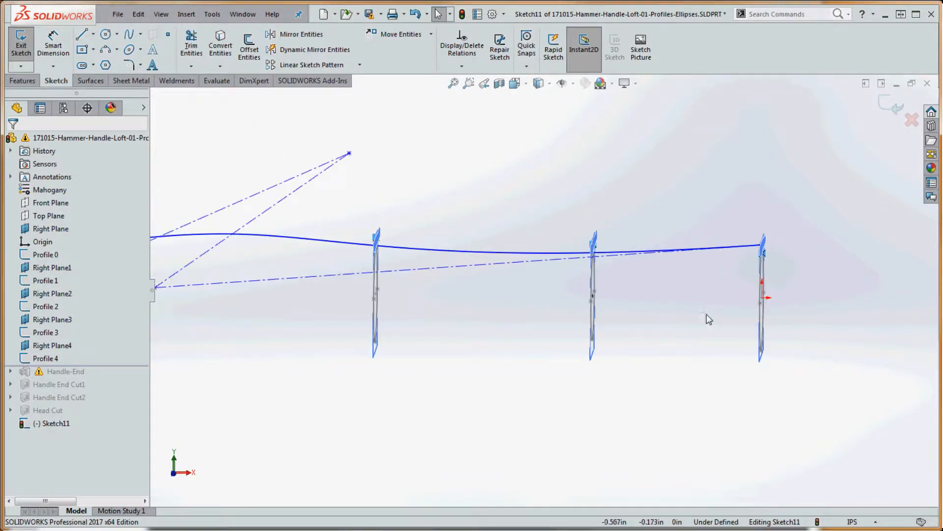
scroll(555, 303, up, 2)
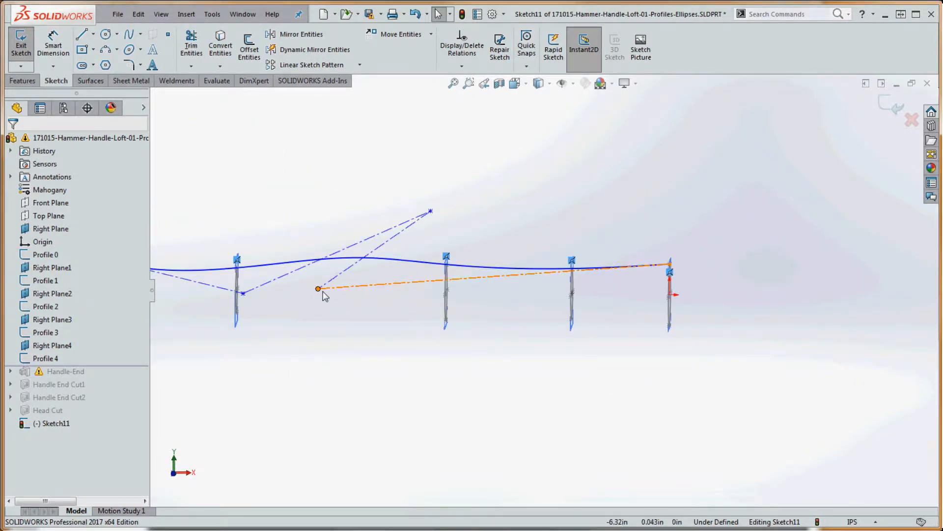
drag(320, 290, 473, 288)
scroll(535, 307, up, 2)
scroll(494, 226, down, 4)
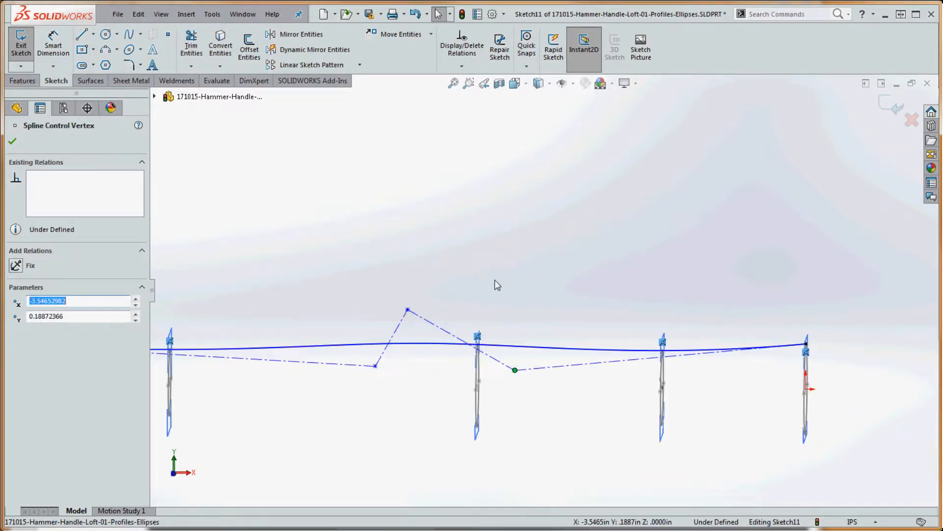
click(508, 285)
Add a vertical relation between the spline's upper control vertex and the centre point of Profile 2's ellipse.
middle_drag(506, 281, 545, 292)
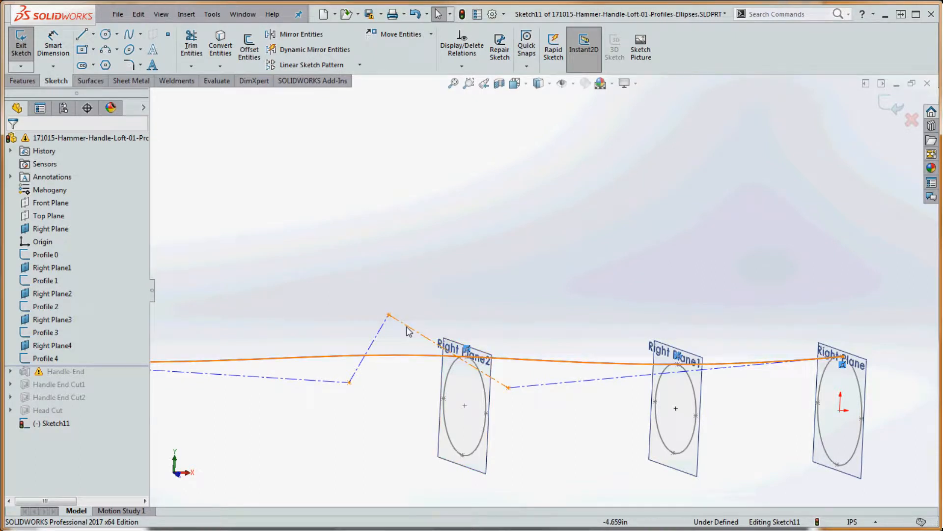
click(389, 316)
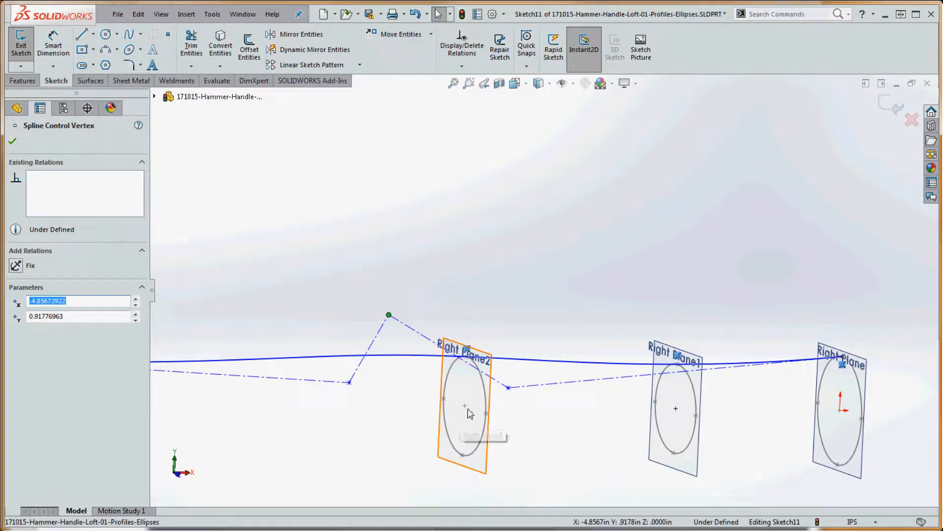
ctrl+click(465, 406)
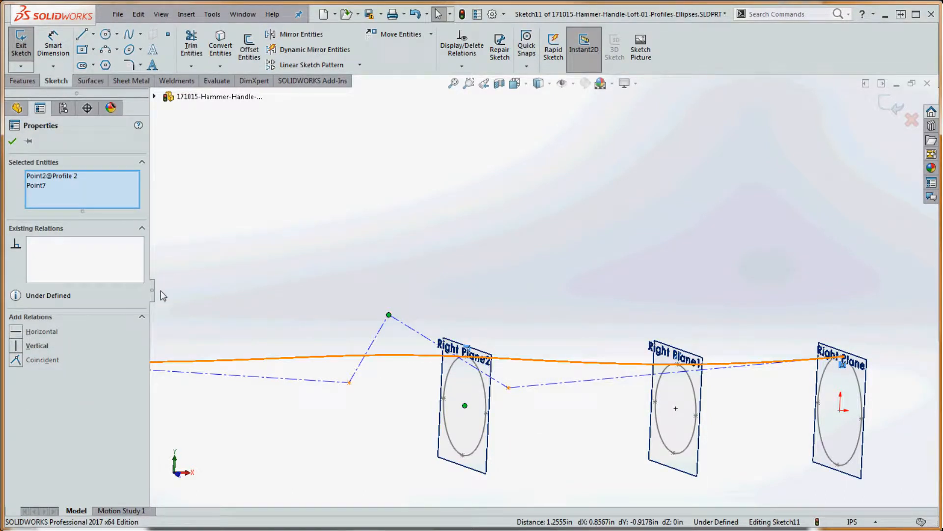
click(17, 348)
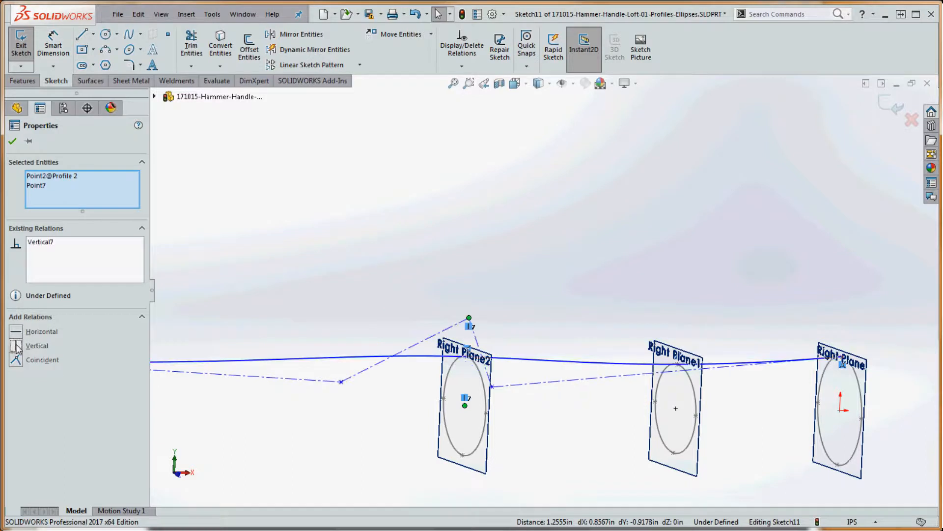
click(371, 267)
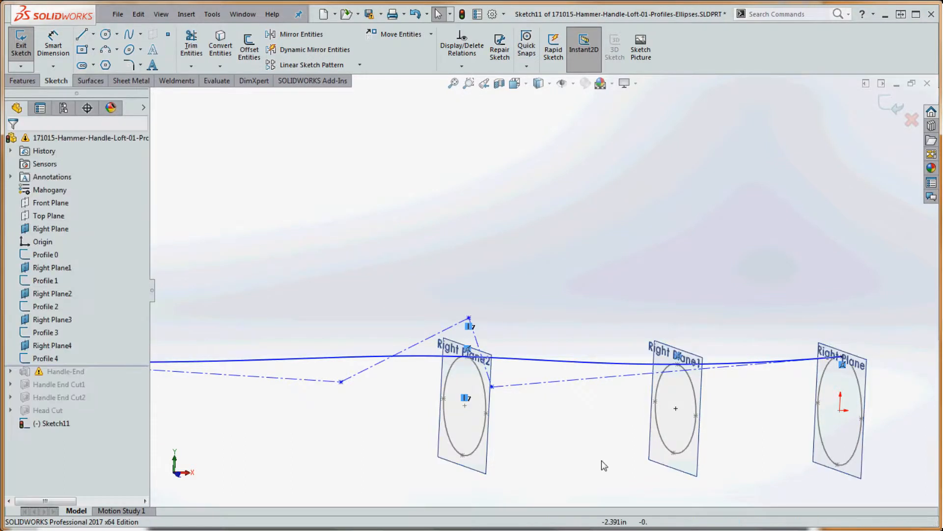
Add a vertical relation between the control vertex nearest the Profile 0 end and the centre point of Profile 1's ellipse.
click(495, 387)
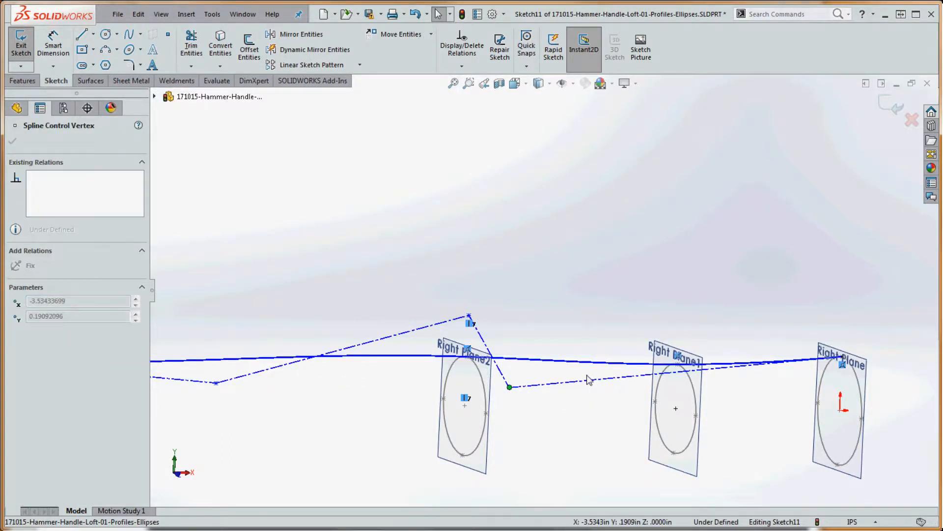
click(580, 414)
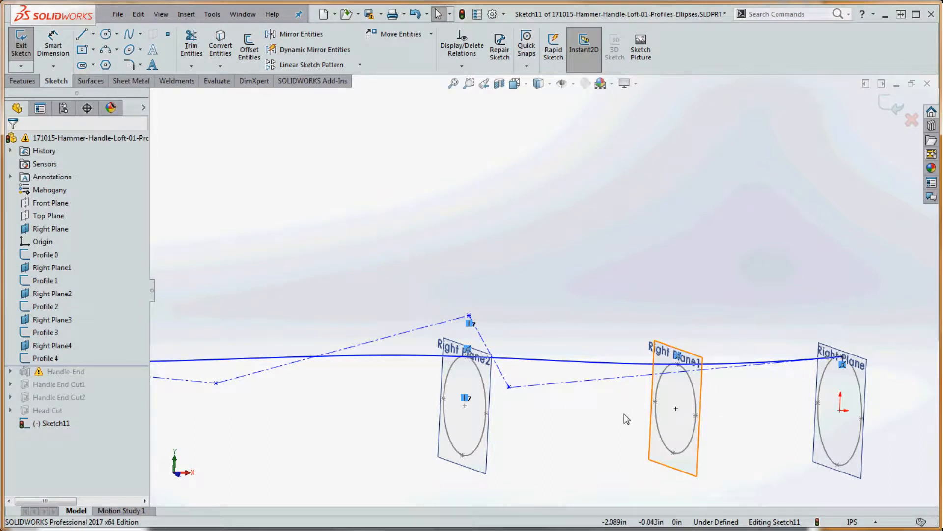
click(510, 387)
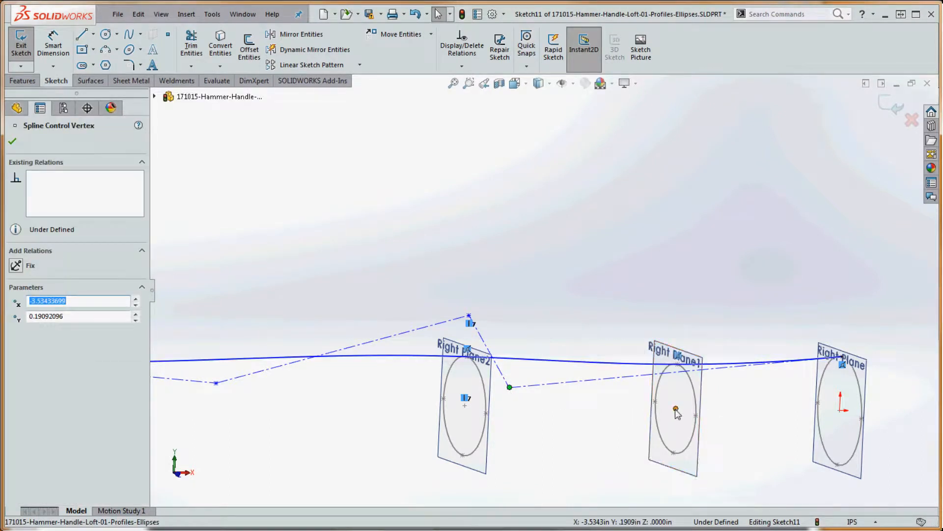
ctrl+click(676, 408)
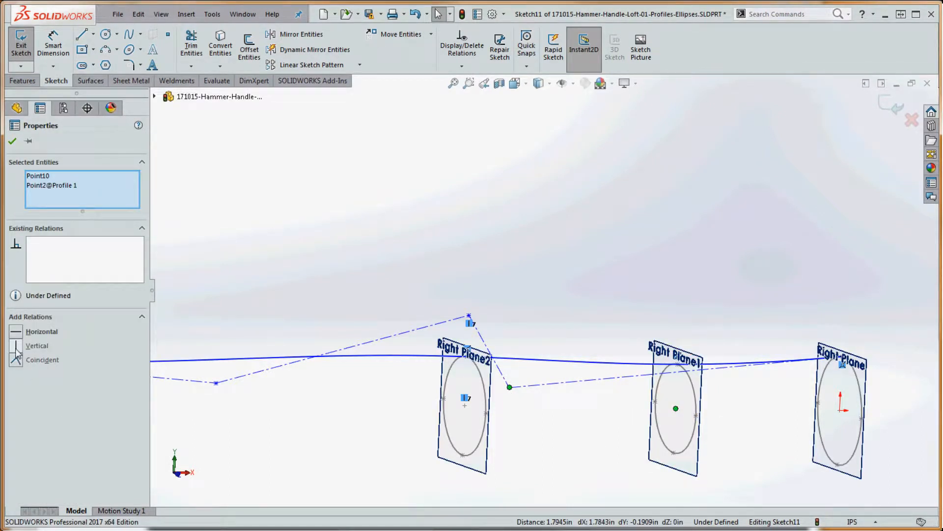
click(39, 359)
click(634, 281)
Add a vertical relation between the remaining free control vertex and the centre point of Profile 3's ellipse.
scroll(657, 279, up, 4)
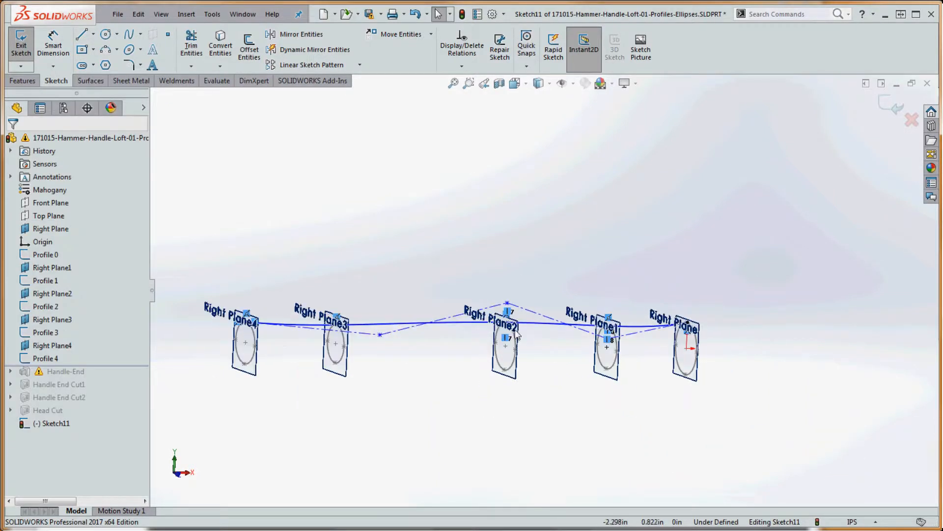
scroll(322, 373, down, 3)
click(428, 305)
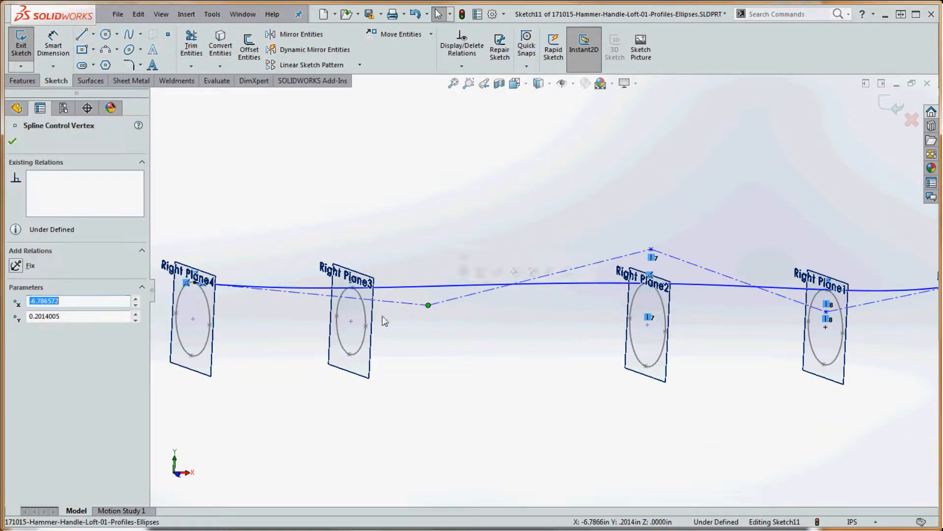
ctrl+click(351, 321)
click(23, 346)
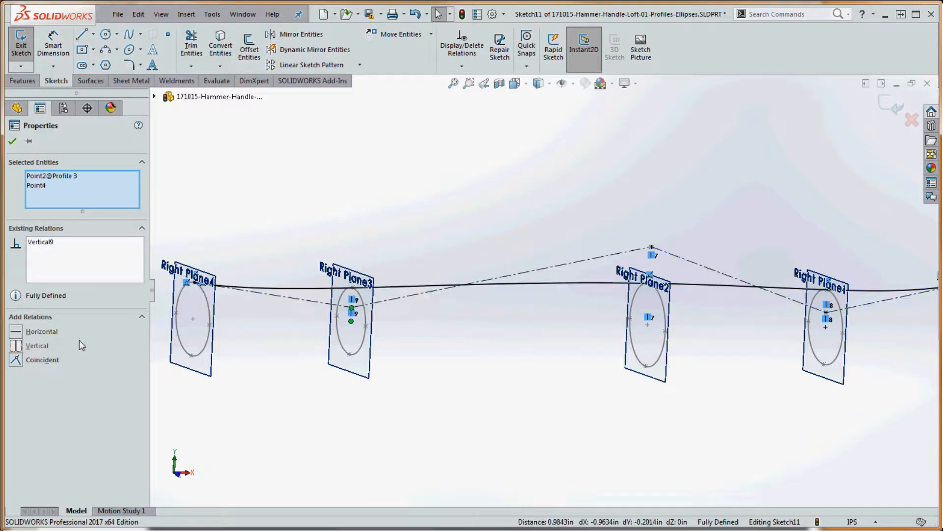
click(501, 379)
Examine the constrained spline and its control polygon along the tops of all five profiles.
middle_drag(509, 386, 495, 385)
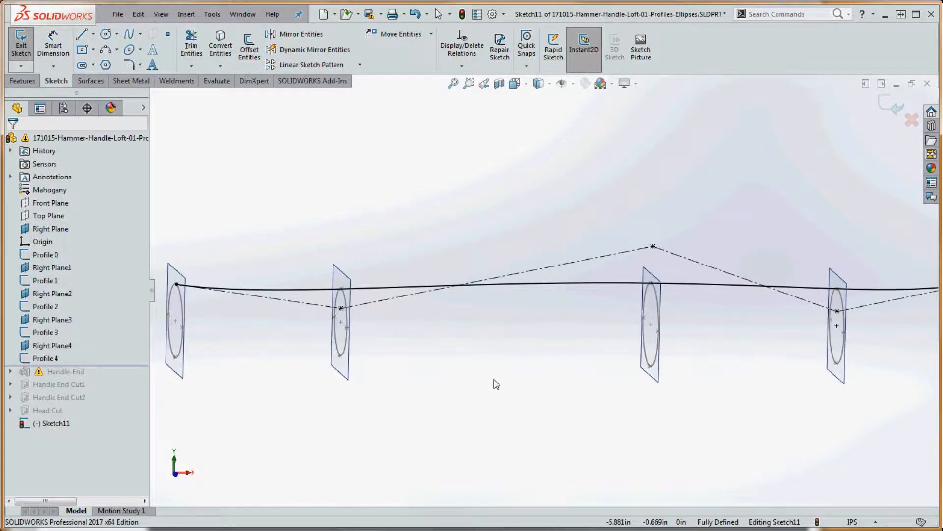
scroll(611, 388, up, 4)
scroll(654, 344, down, 2)
scroll(688, 326, down, 2)
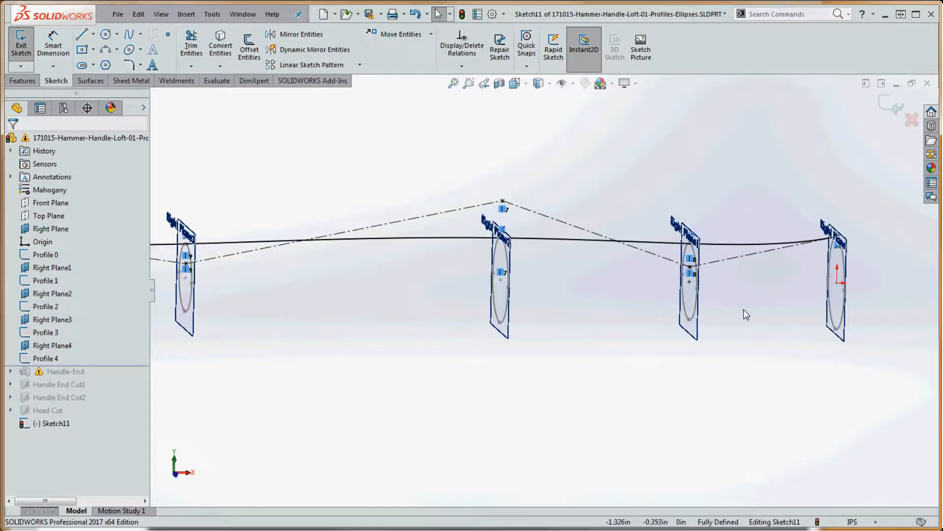
scroll(753, 312, up, 4)
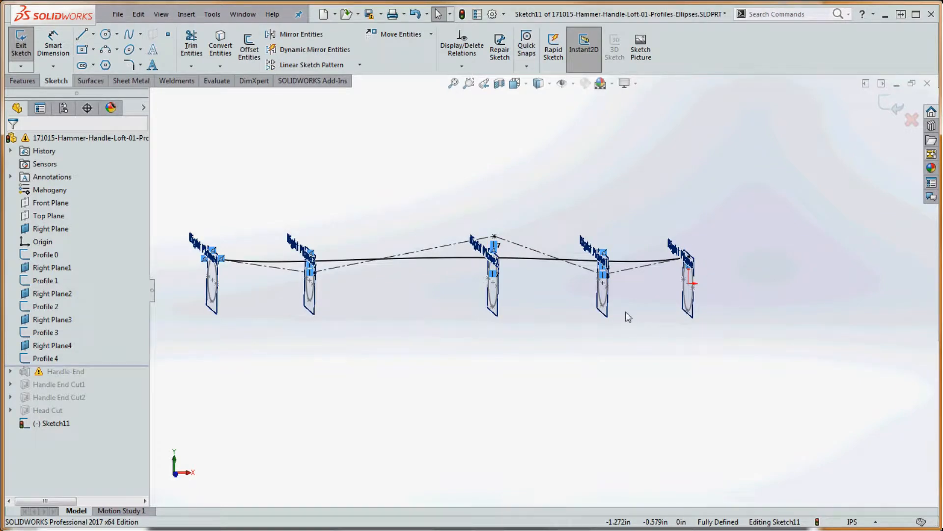
scroll(565, 309, up, 3)
scroll(529, 307, down, 5)
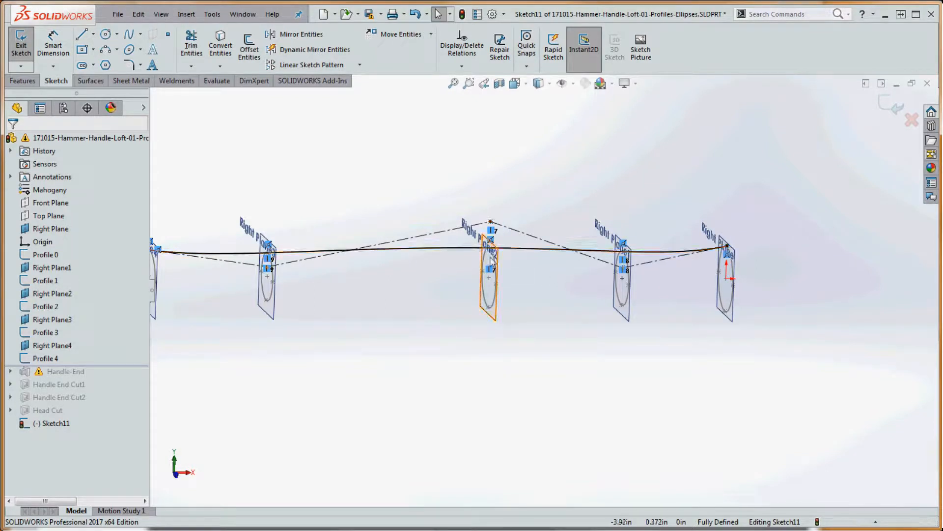
Draw a horizontal construction centreline from the origin through all five profiles and stretch its free end further beyond Profile 4.
scroll(491, 248, down, 5)
scroll(610, 348, up, 6)
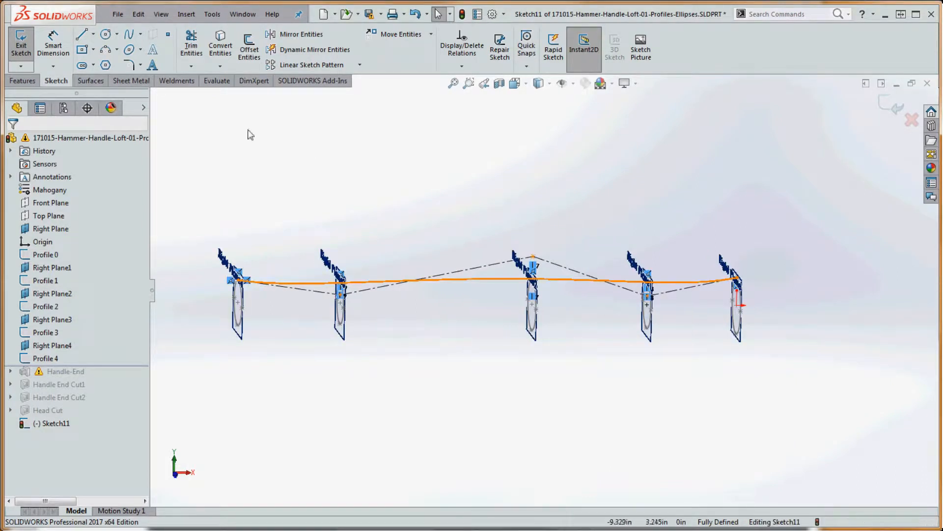
click(94, 34)
click(111, 62)
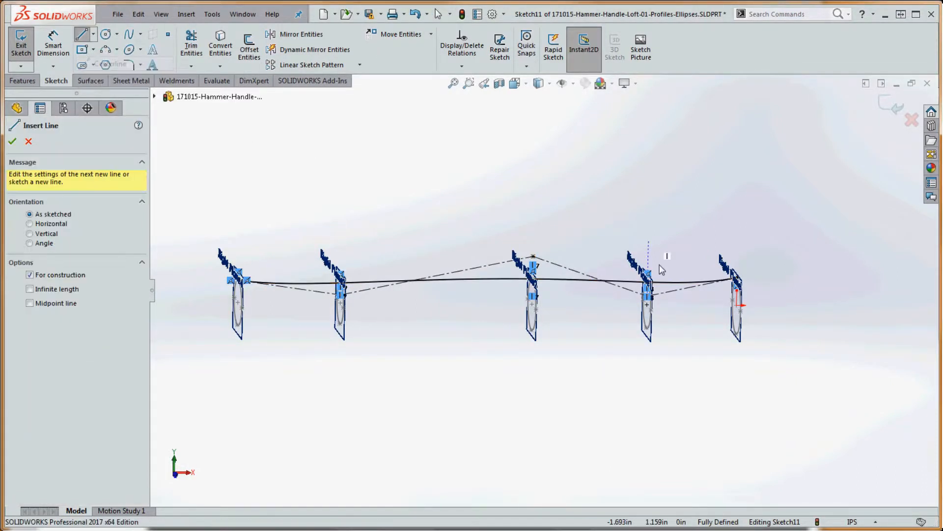
click(736, 305)
scroll(786, 312, up, 4)
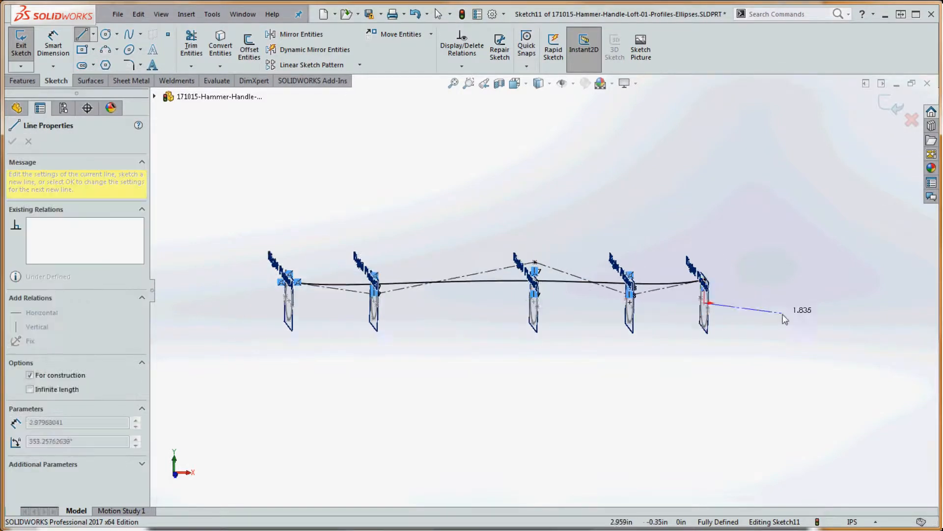
click(278, 305)
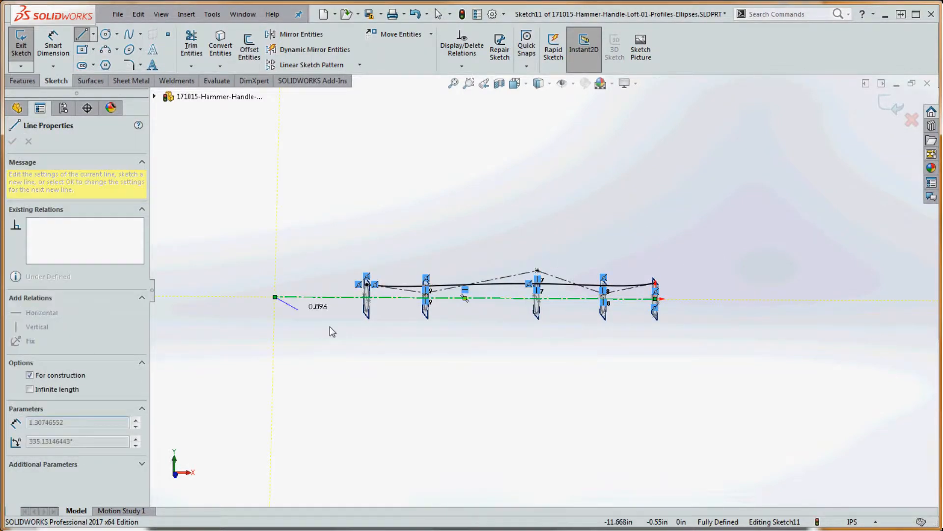
key(Escape)
scroll(314, 315, down, 5)
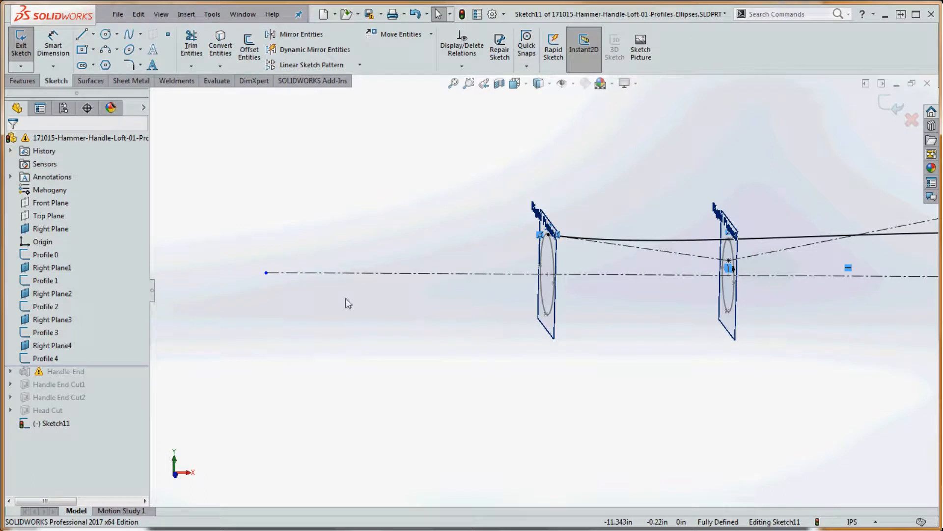
drag(265, 277, 232, 280)
click(512, 392)
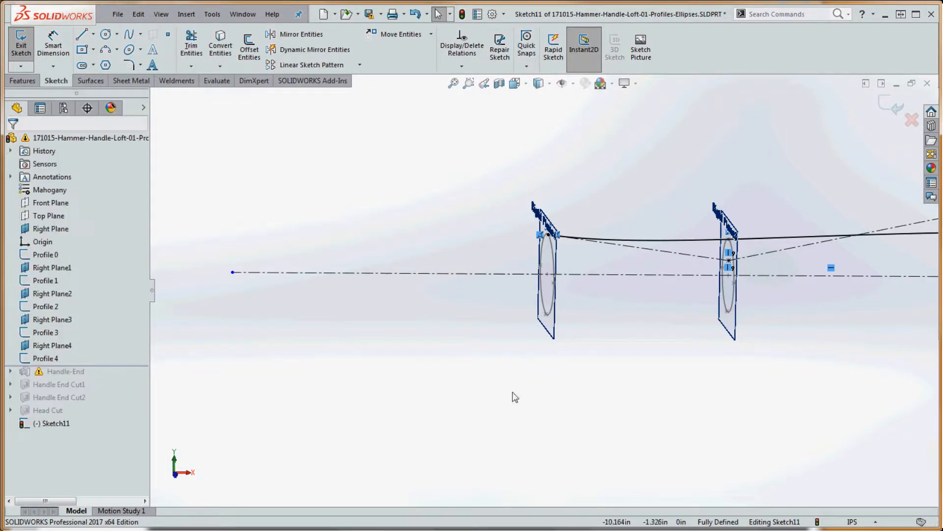
Mirror the style spline about the horizontal centreline to create a matching lower curve along the profiles.
scroll(598, 364, up, 2)
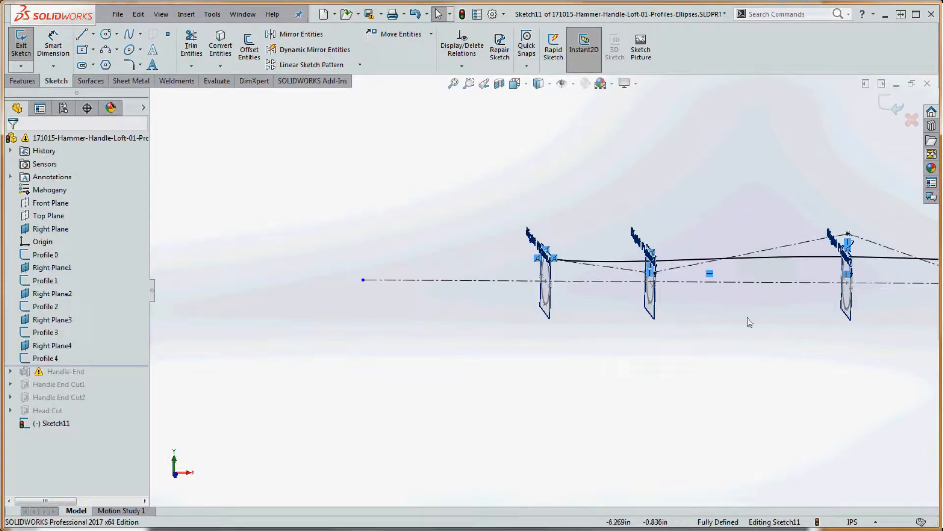
click(797, 263)
ctrl+click(727, 256)
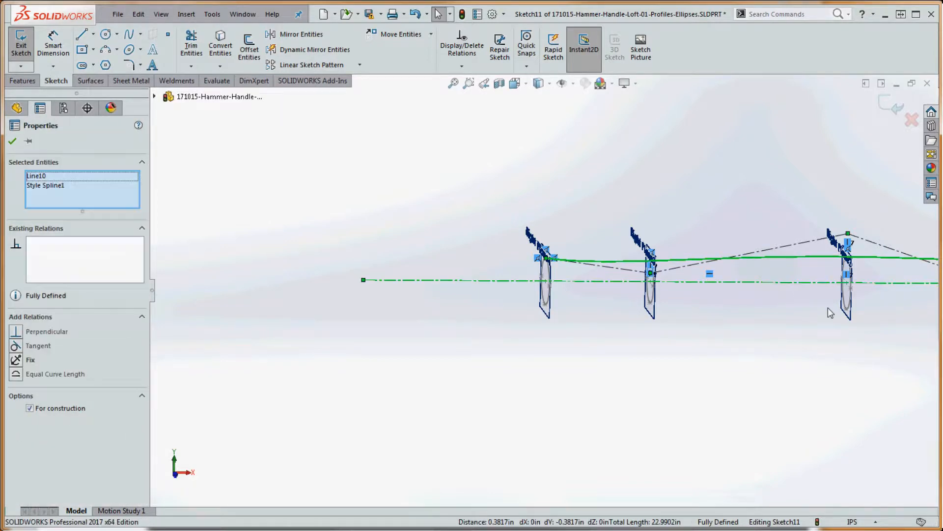
click(301, 36)
scroll(767, 326, up, 4)
scroll(804, 304, down, 4)
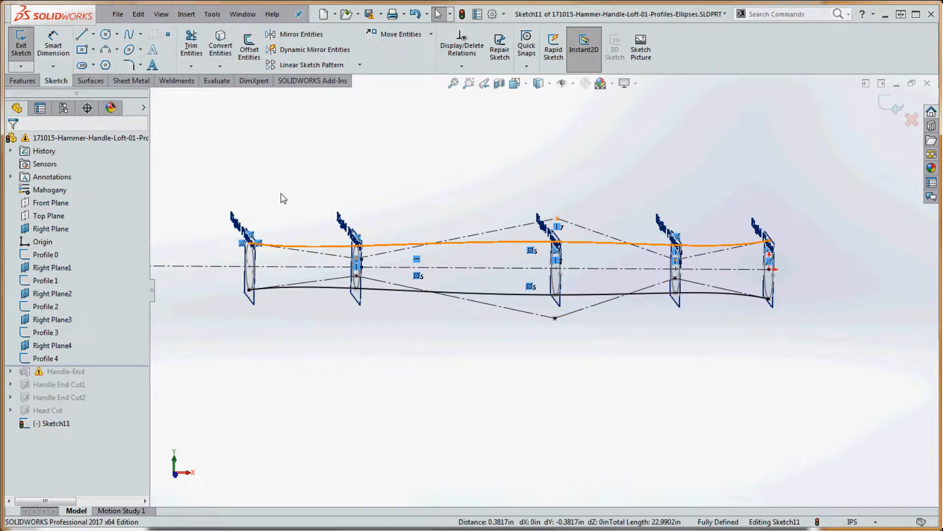
Exit the spline sketch with a rebuild and rename it Guide.
click(462, 14)
click(47, 371)
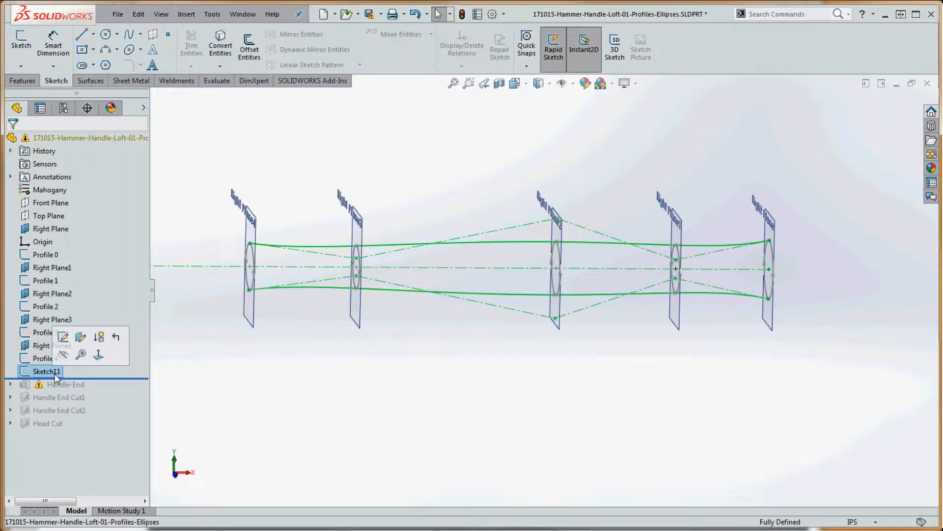
click(46, 371)
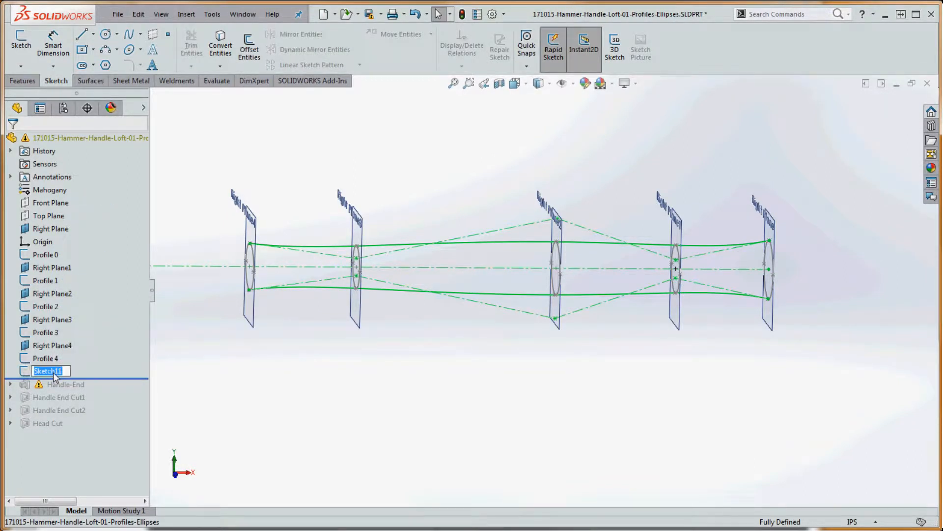
text(Guide)
click(352, 421)
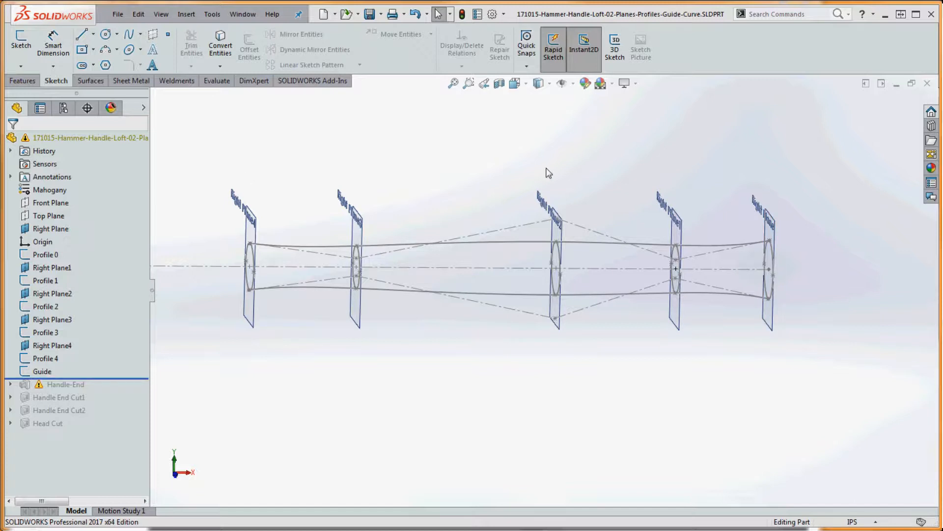
Start a Lofted Boss/Base and choose Profile 0, Profile 1, Profile 2, Profile 3 and Profile 4 as its profiles, in that order.
click(23, 81)
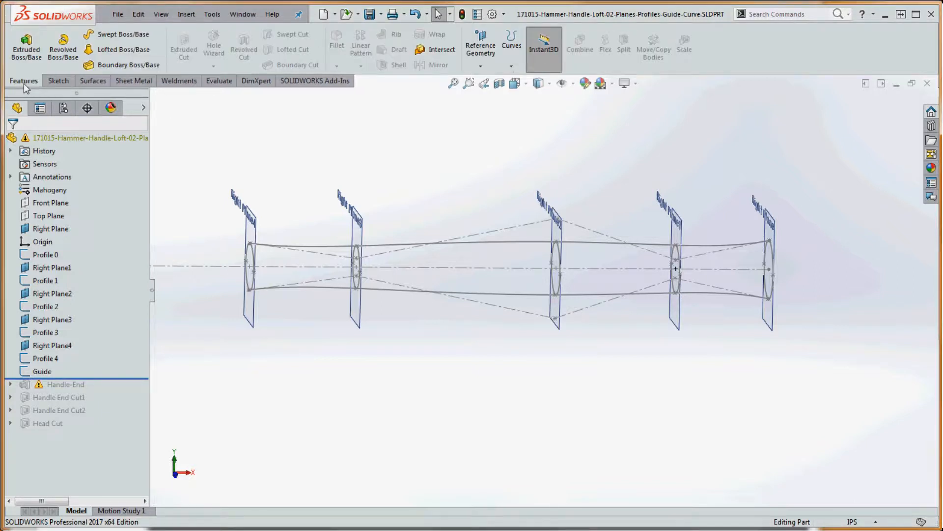
click(139, 50)
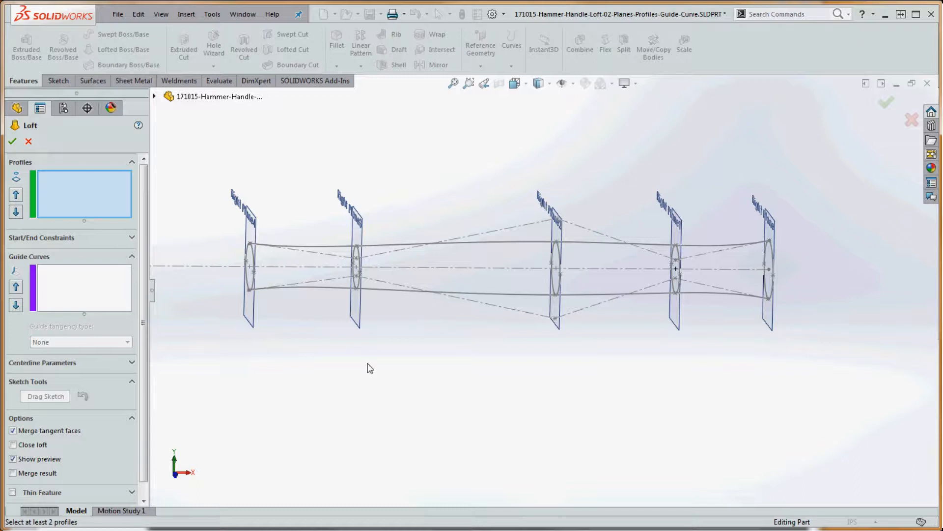
click(155, 97)
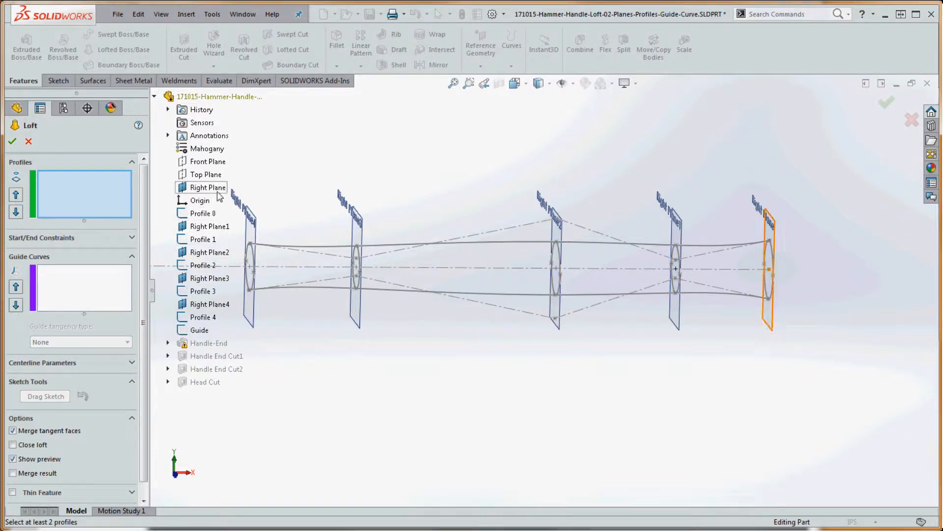
click(210, 215)
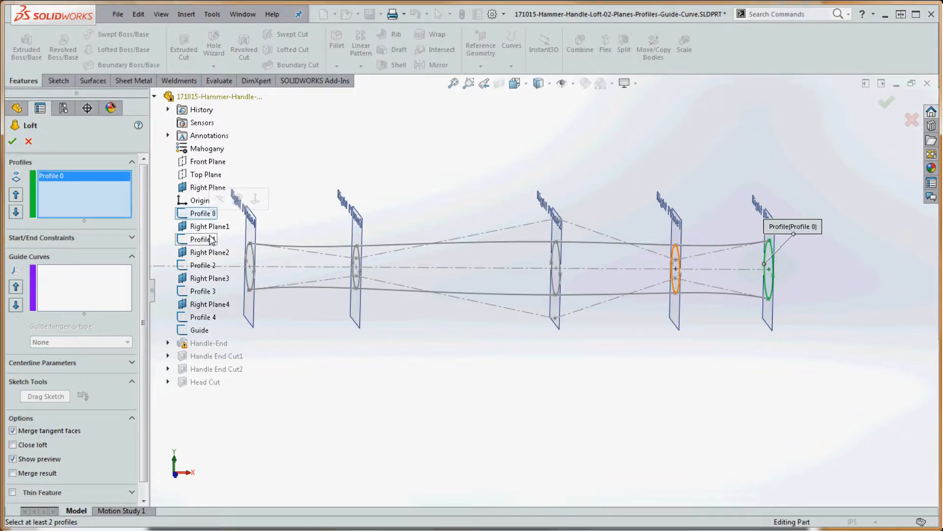
click(207, 240)
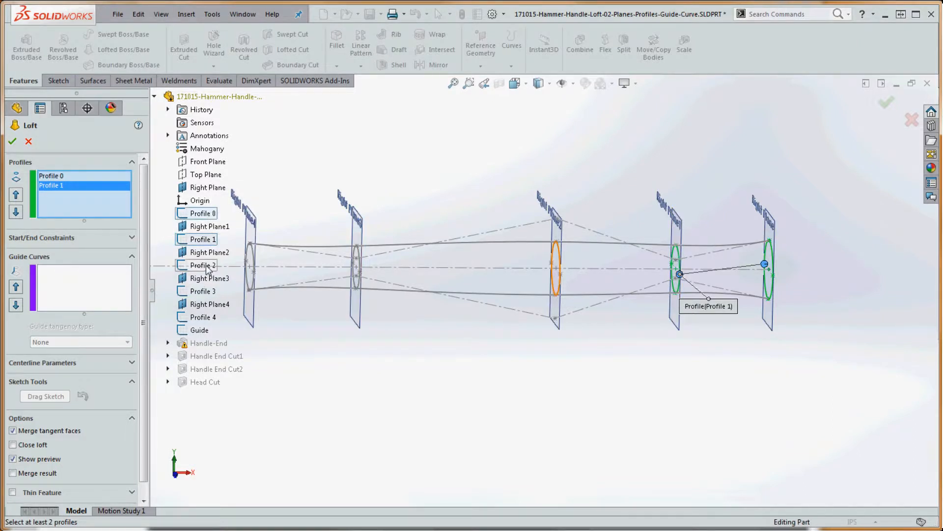
click(207, 267)
click(208, 292)
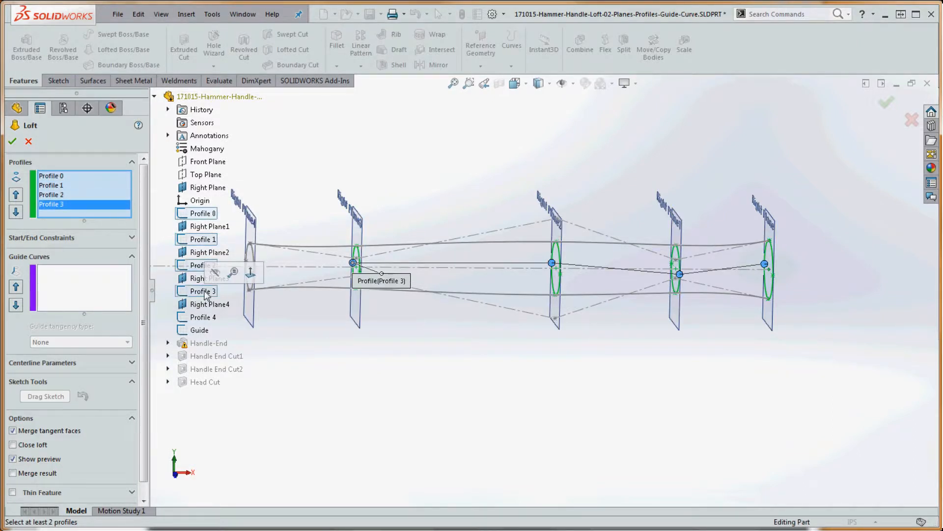
click(204, 318)
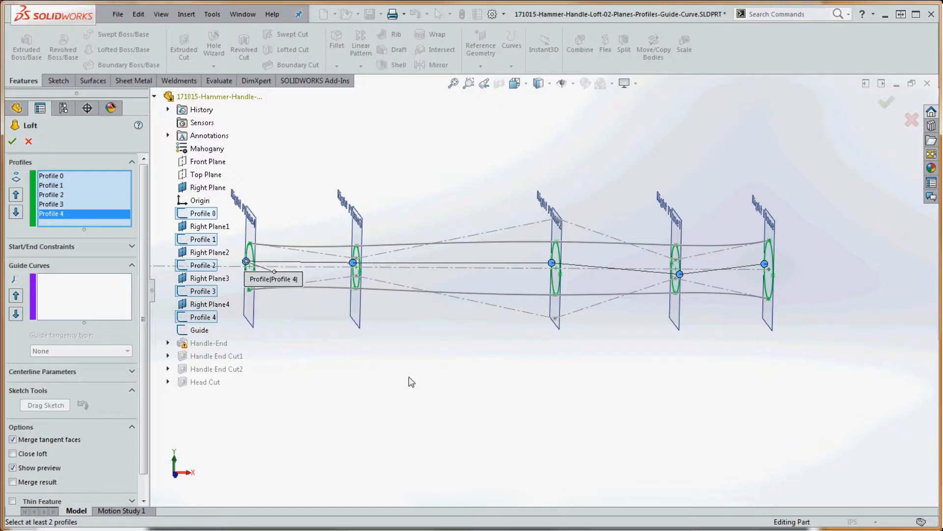
Move the loft connector on Profile 1 to the upper side of its ellipse, in line with the connectors on the other profiles.
middle_drag(425, 376, 360, 378)
scroll(364, 374, down, 1)
scroll(453, 349, up, 4)
middle_drag(453, 348, 460, 346)
scroll(549, 300, down, 3)
middle_drag(550, 300, 692, 352)
scroll(695, 312, down, 1)
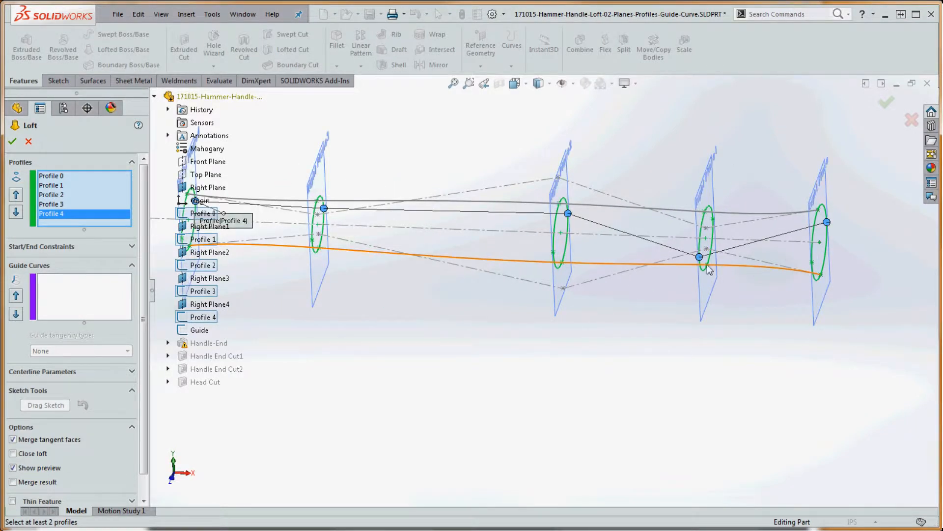
drag(699, 257, 712, 215)
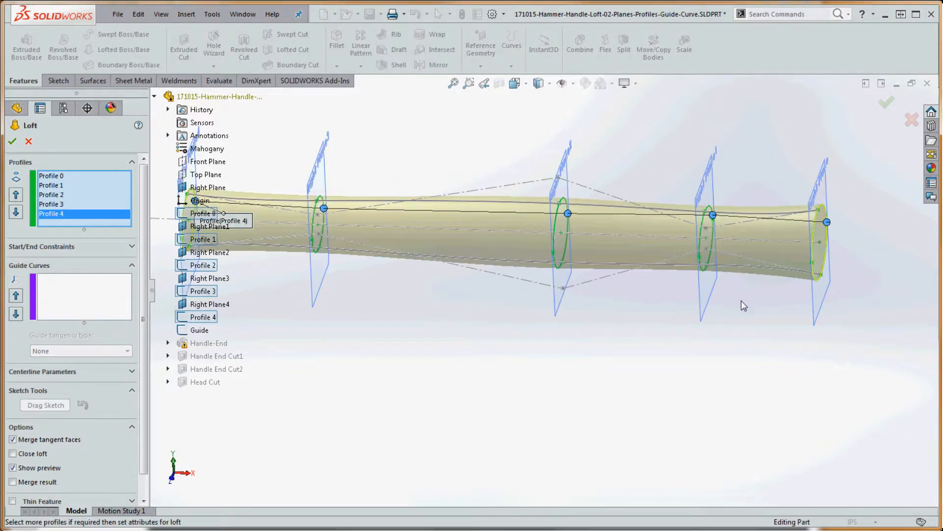
Add the upper spline of the Guide sketch to the loft as an open-loop guide curve.
scroll(741, 301, up, 2)
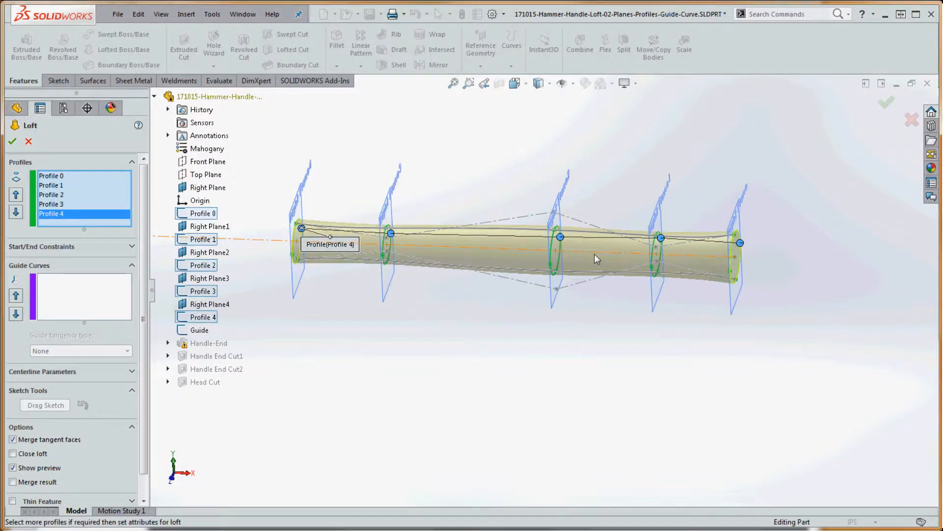
click(76, 303)
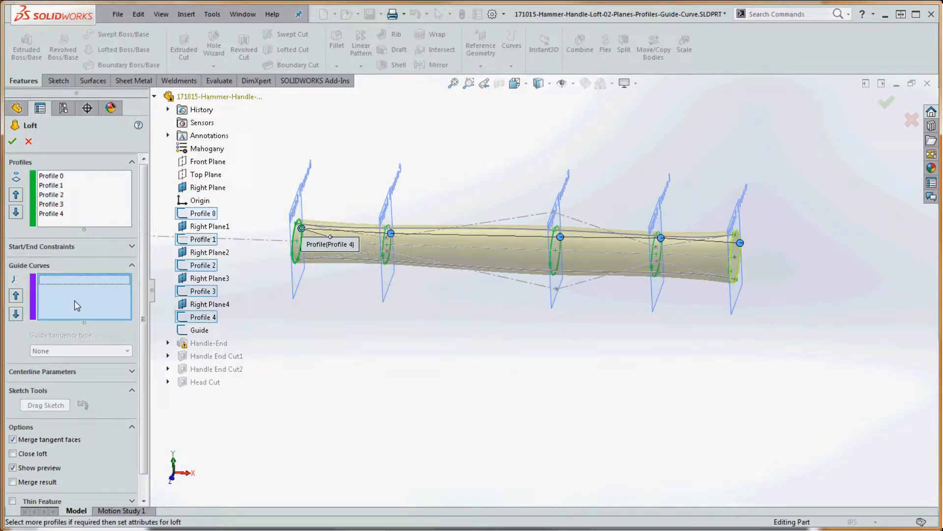
key(ctrl+1)
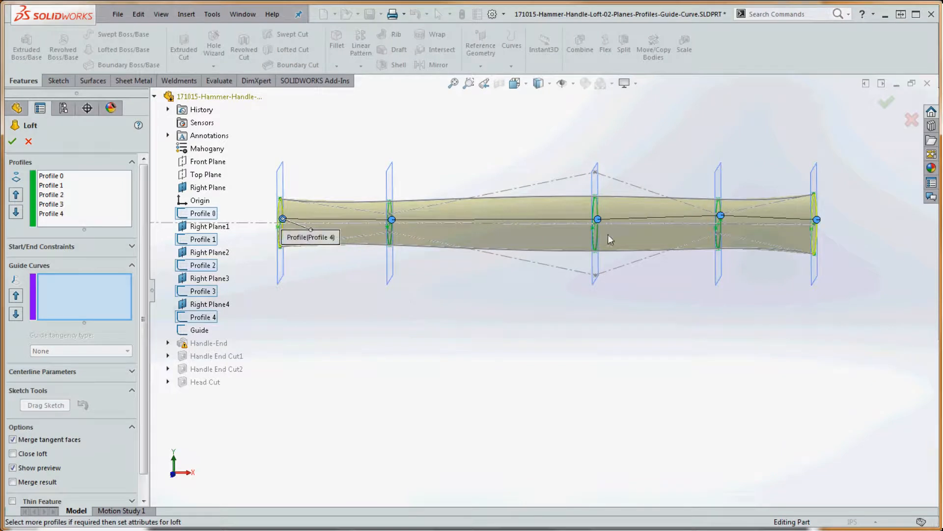
scroll(734, 210, down, 5)
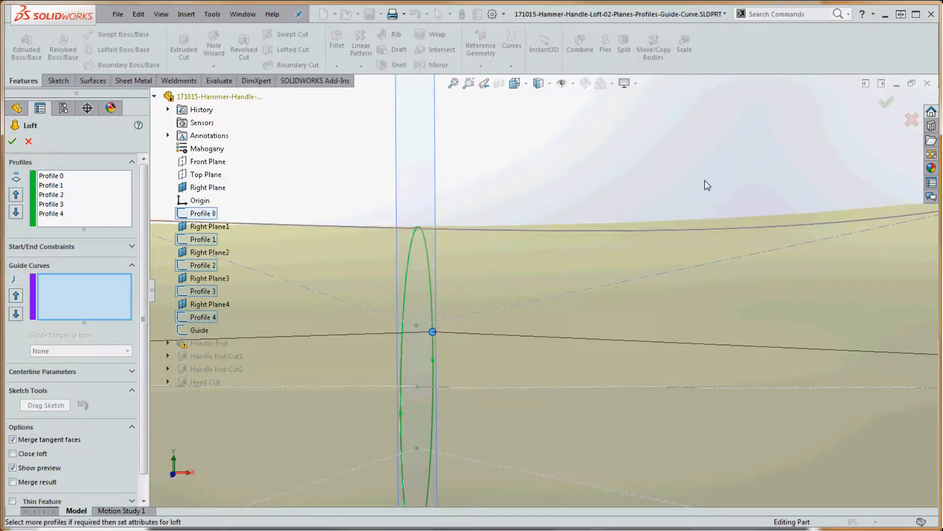
click(720, 229)
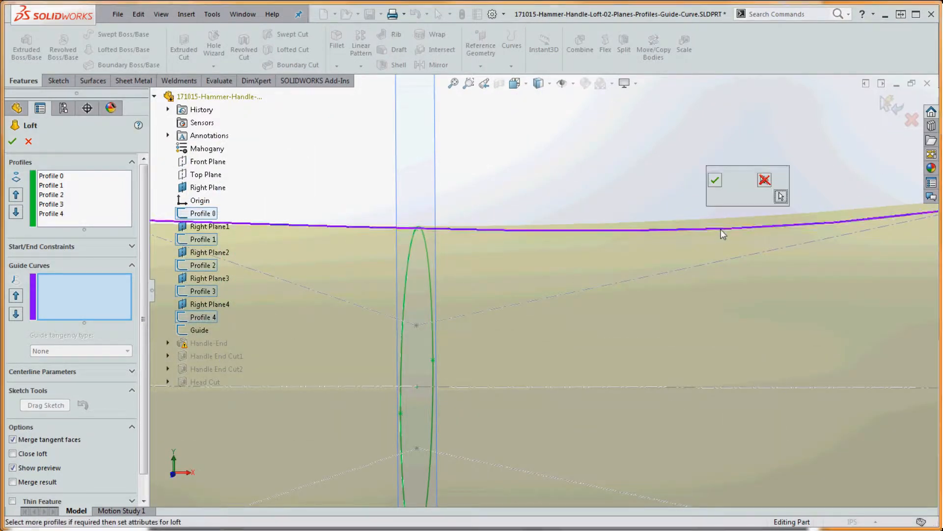
scroll(688, 213, up, 5)
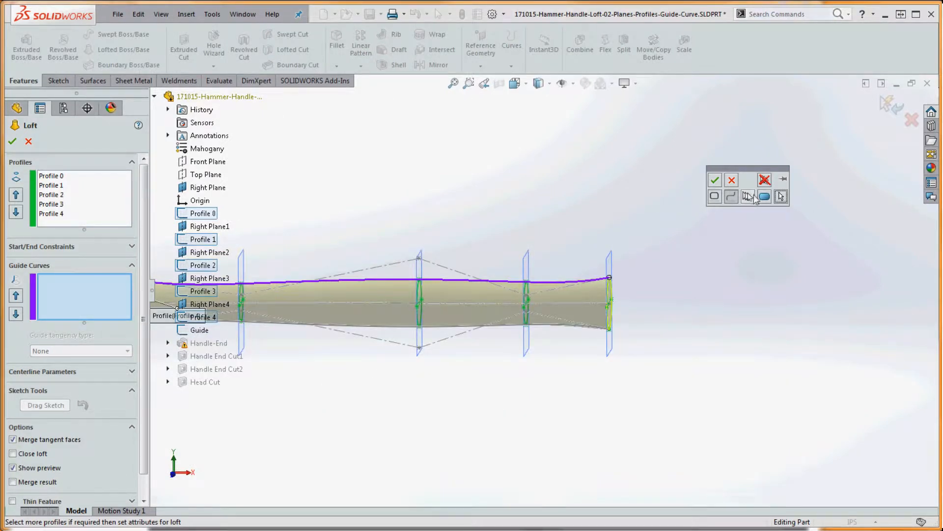
click(715, 181)
Add the lower mirrored spline as the loft's second open-loop guide curve and create the handle body.
scroll(550, 339, up, 5)
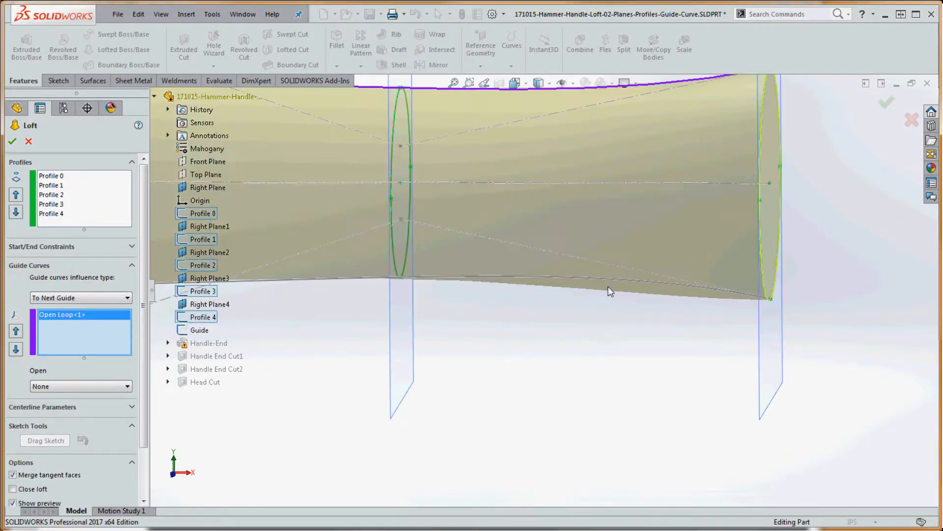
click(605, 279)
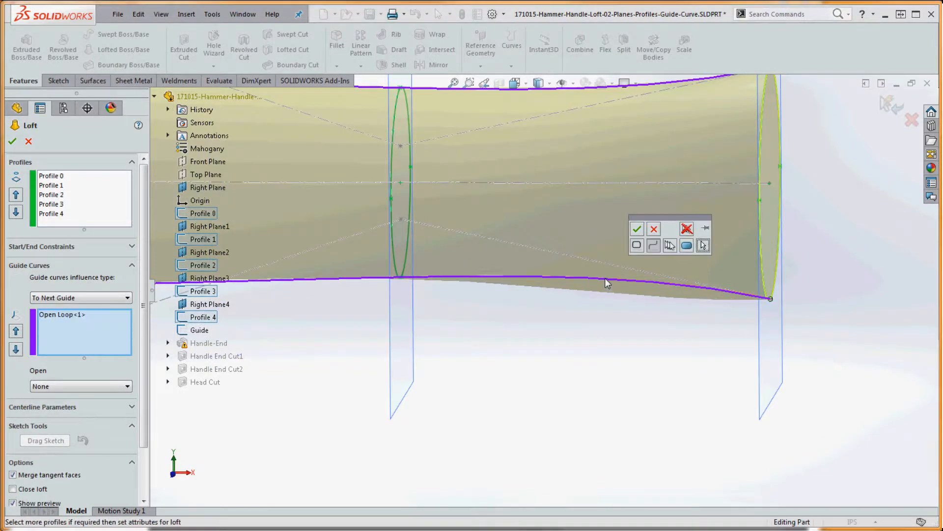
click(636, 228)
scroll(643, 325, down, 5)
scroll(596, 329, down, 4)
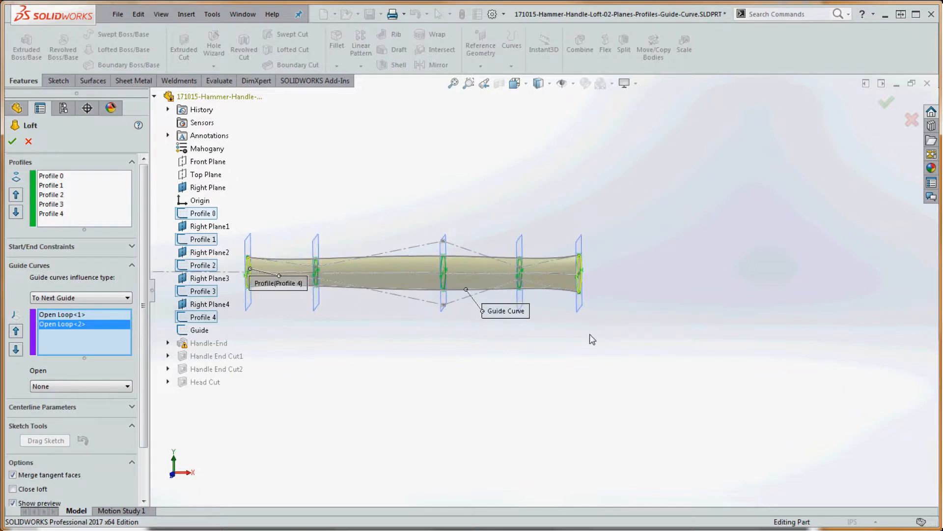
scroll(473, 284, up, 5)
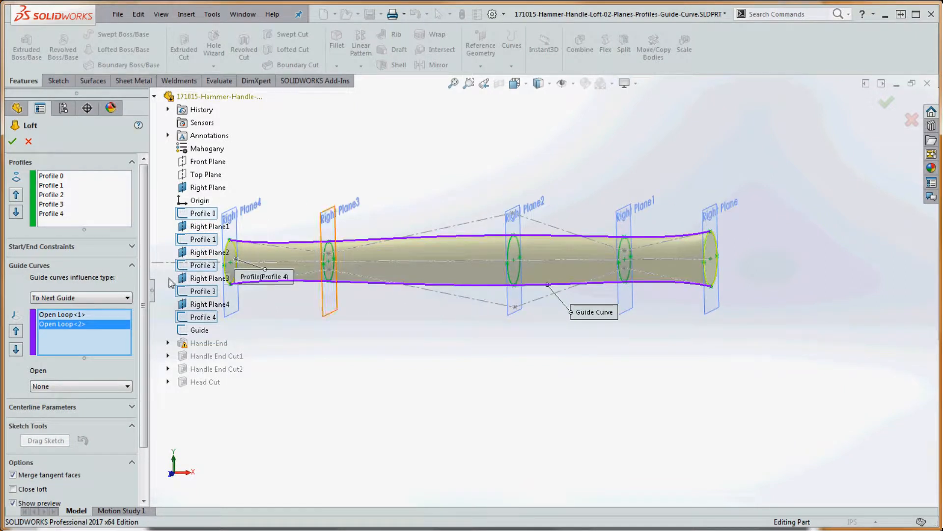
click(12, 142)
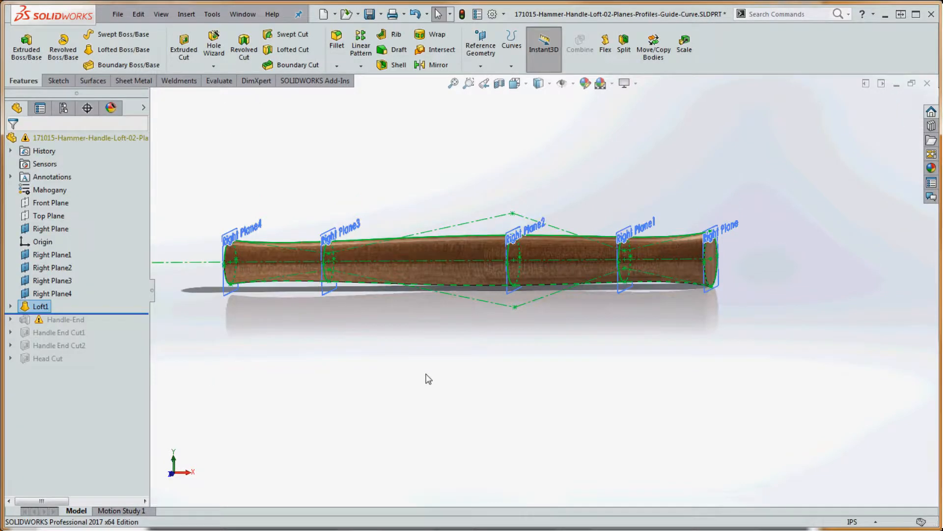
middle_drag(467, 366, 469, 377)
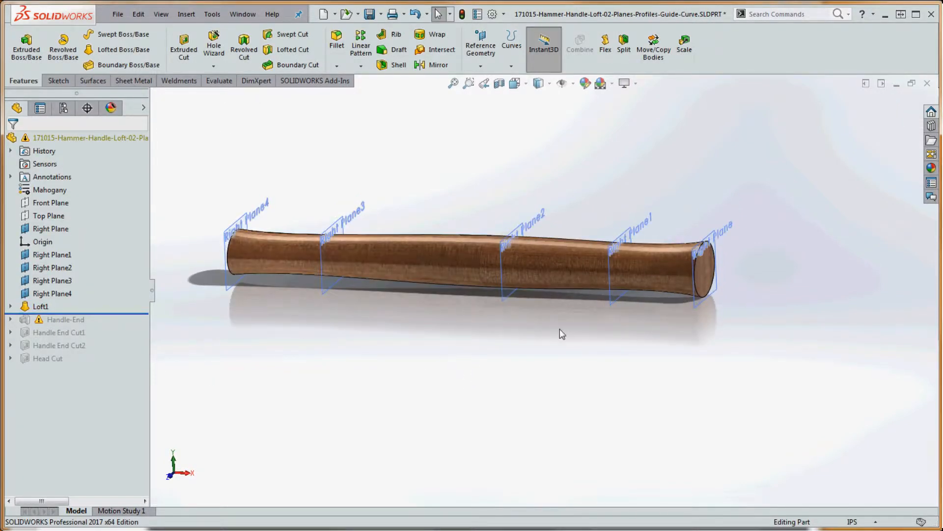
middle_drag(567, 353, 566, 369)
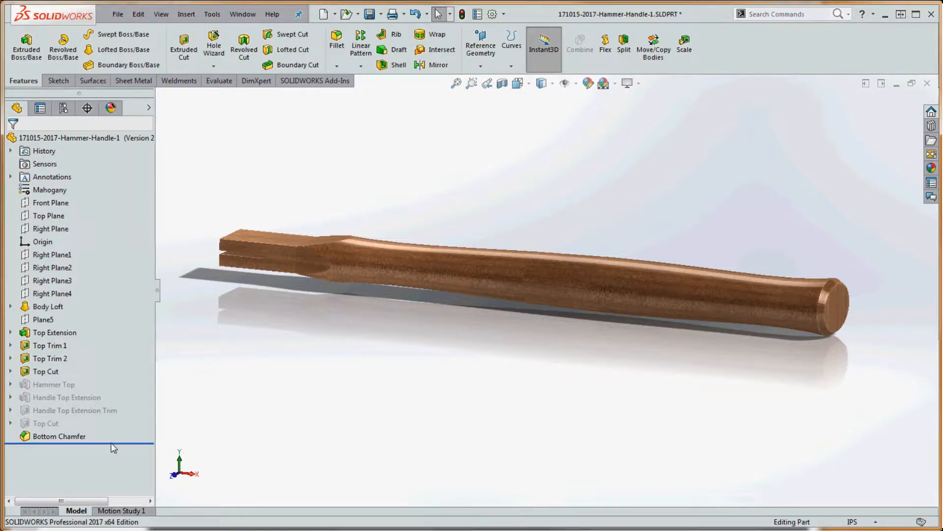
Roll the 171015-Hammer-Handle-1 part back to just after the Body Loft feature.
drag(112, 444, 99, 314)
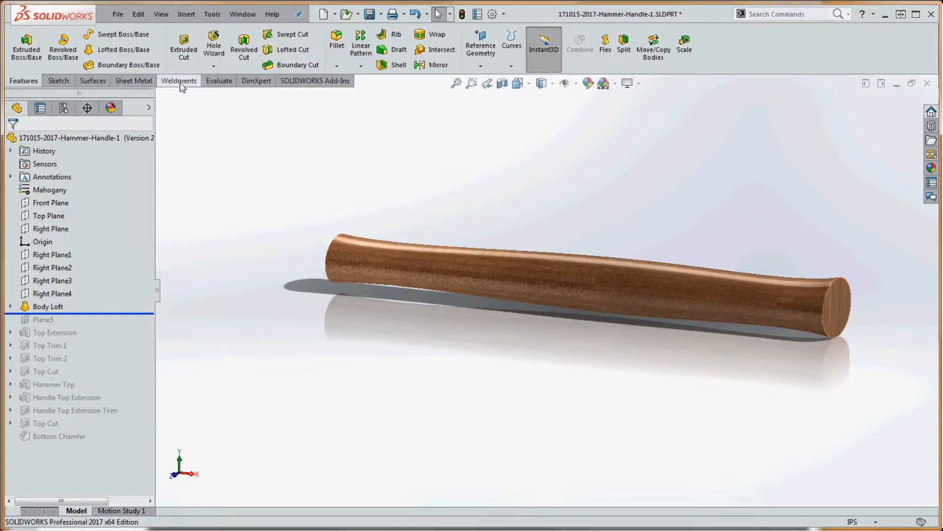
click(218, 81)
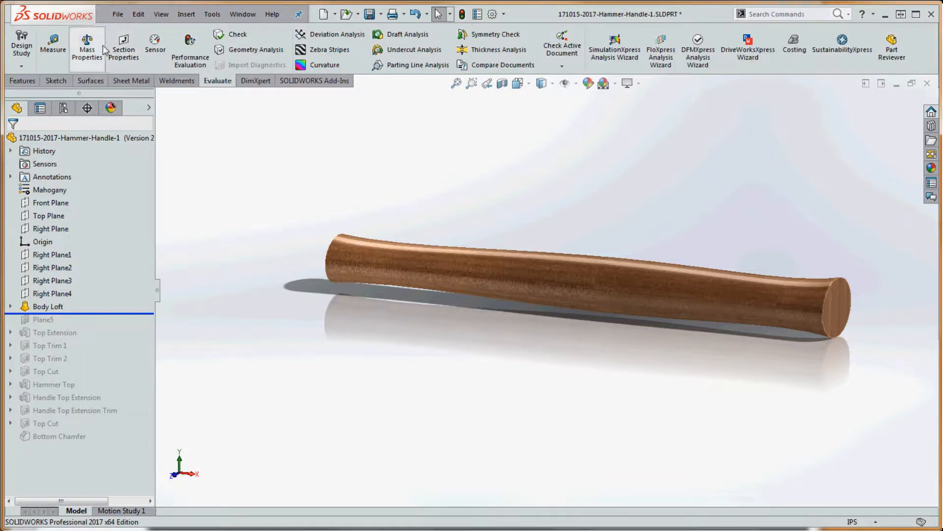
click(87, 47)
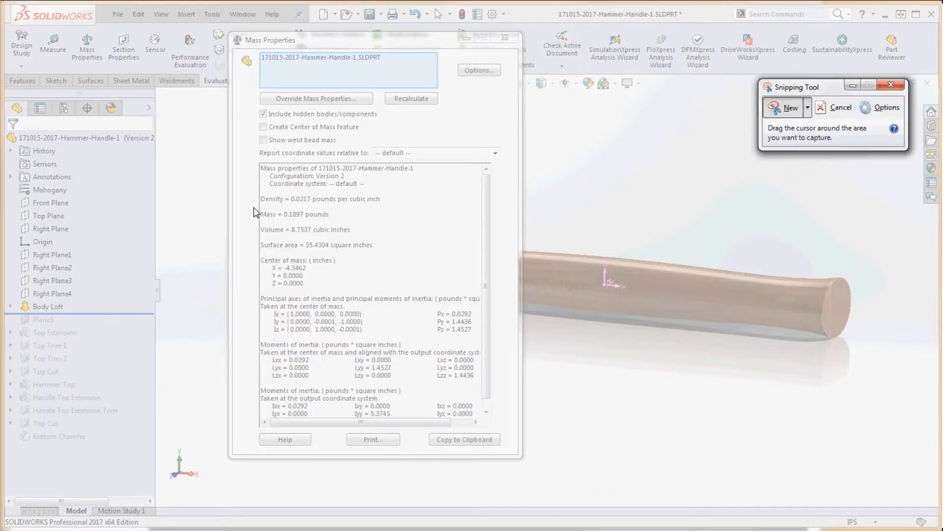
drag(254, 208, 388, 295)
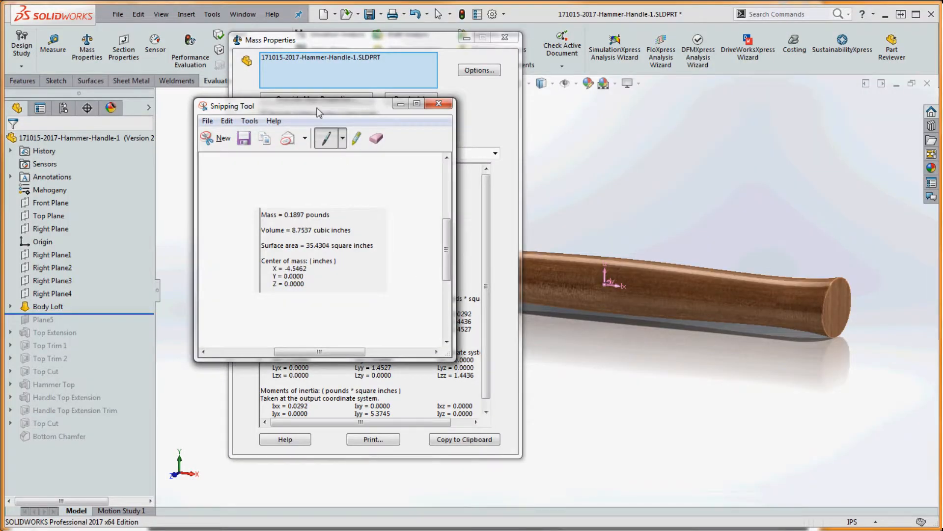
drag(317, 108, 942, 142)
click(505, 38)
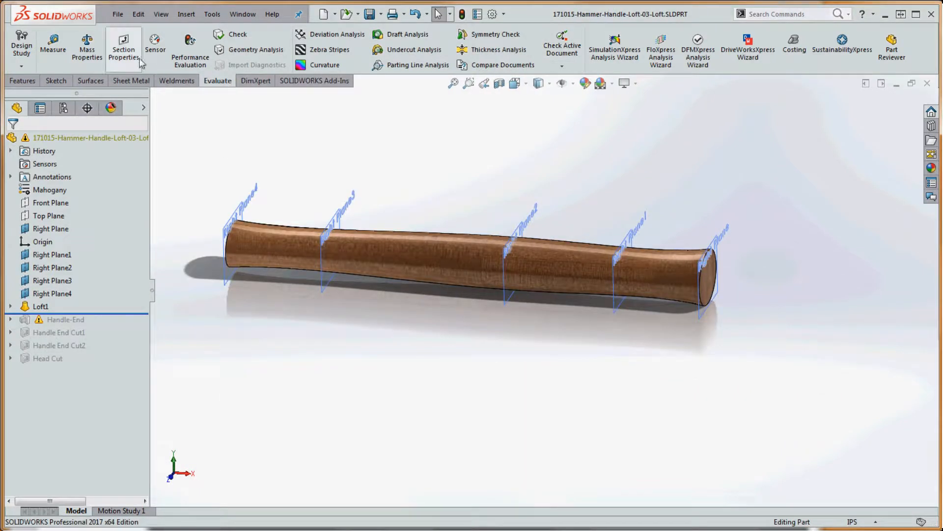
Compare the mass properties of 171015-Hammer-Handle-Loft-03-Loft with the captured snip, and discard the snip without saving.
click(88, 54)
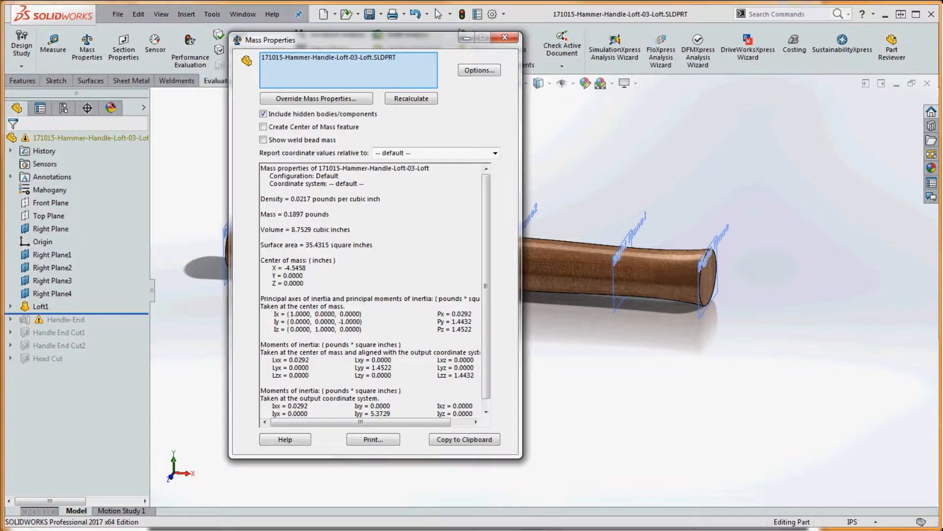
drag(786, 146, 689, 119)
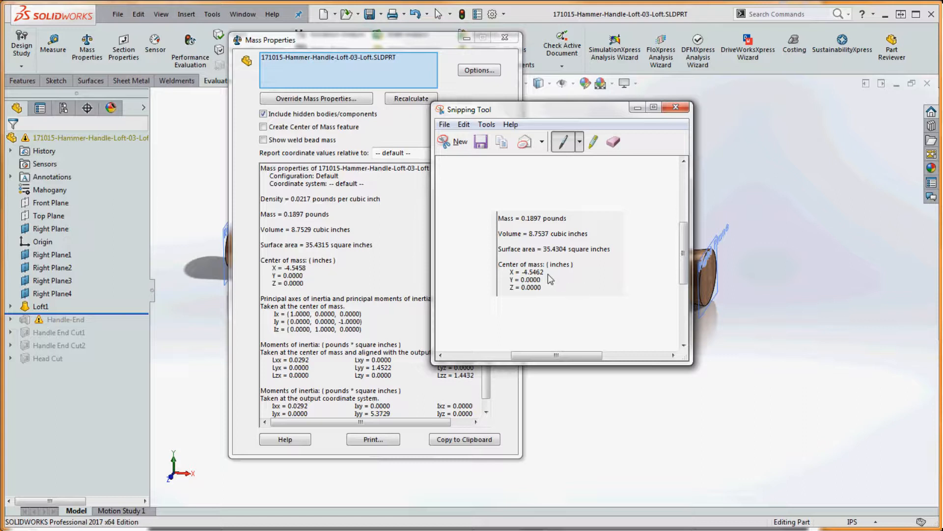
click(676, 107)
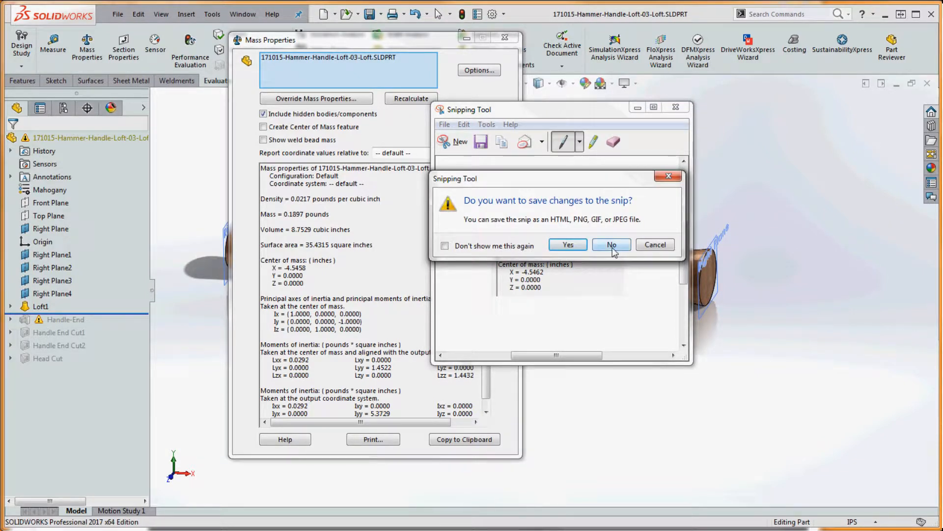
click(611, 244)
Check the mass property accuracy options of the 171015-Hammer-Handle-Loft-03-Loft part and close its mass properties.
click(488, 75)
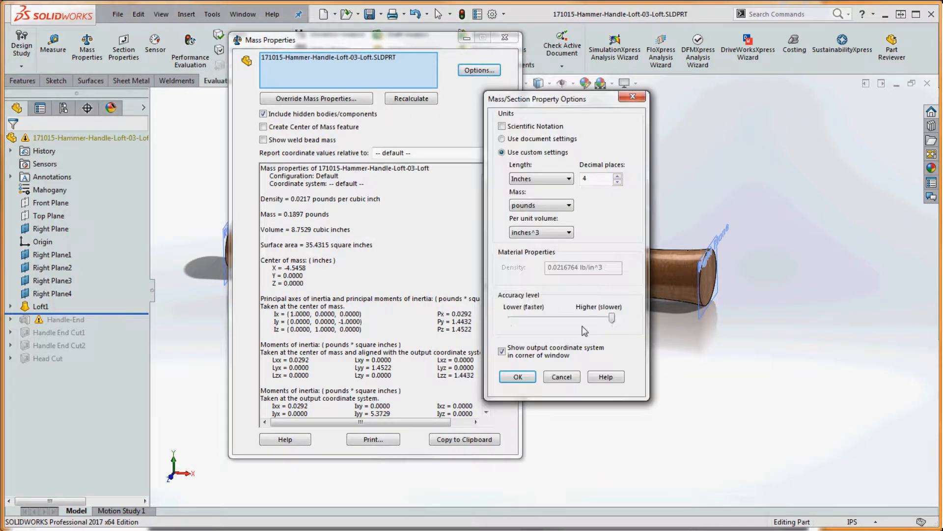
click(521, 378)
click(505, 37)
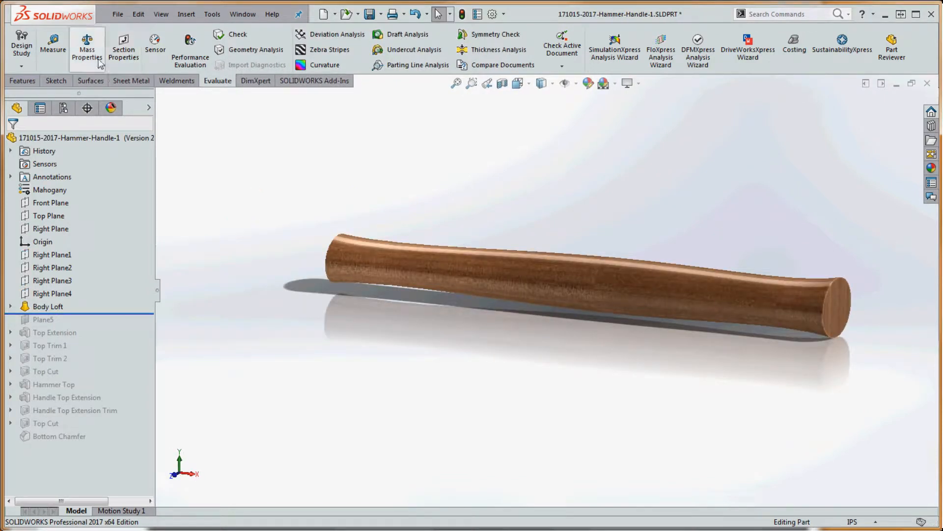
click(100, 62)
click(470, 72)
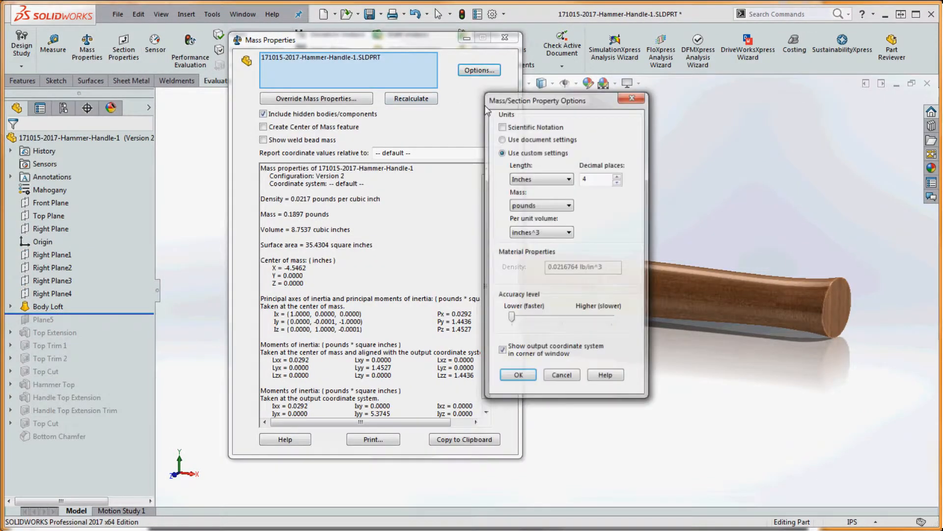
drag(511, 318, 621, 320)
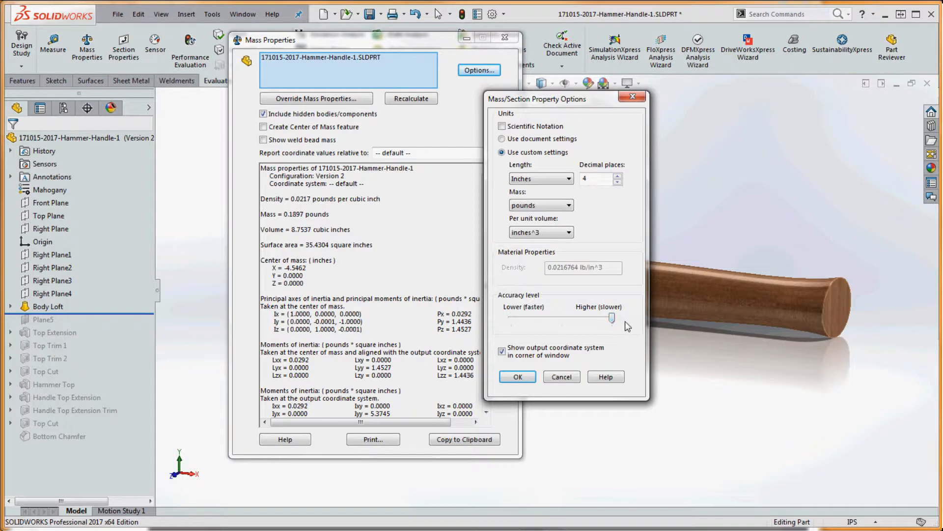
click(528, 381)
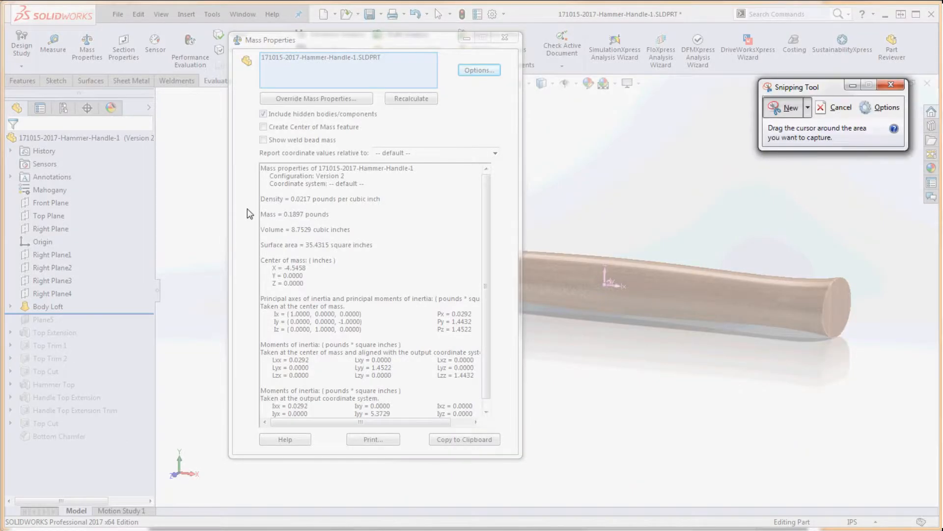
Capture the recalculated mass, volume, surface area and center of mass with Snipping Tool and close the mass properties.
drag(247, 207, 377, 306)
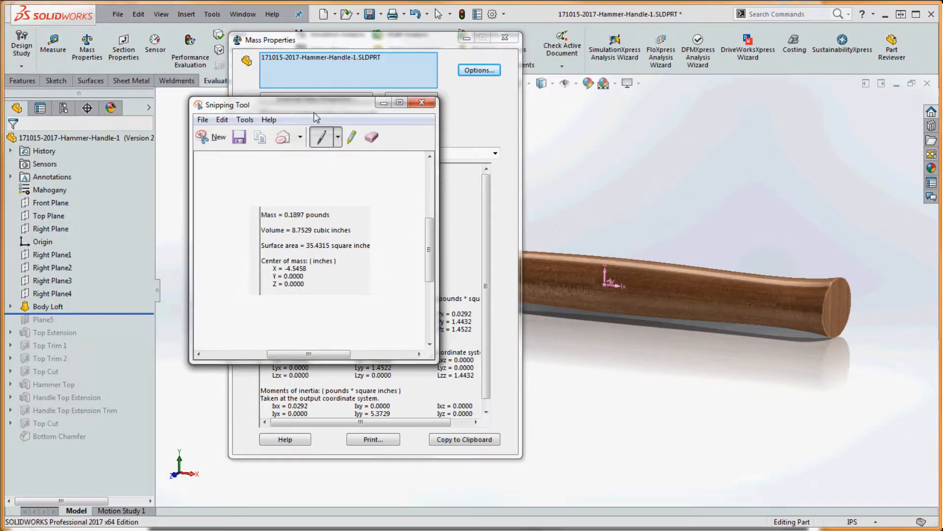
click(605, 113)
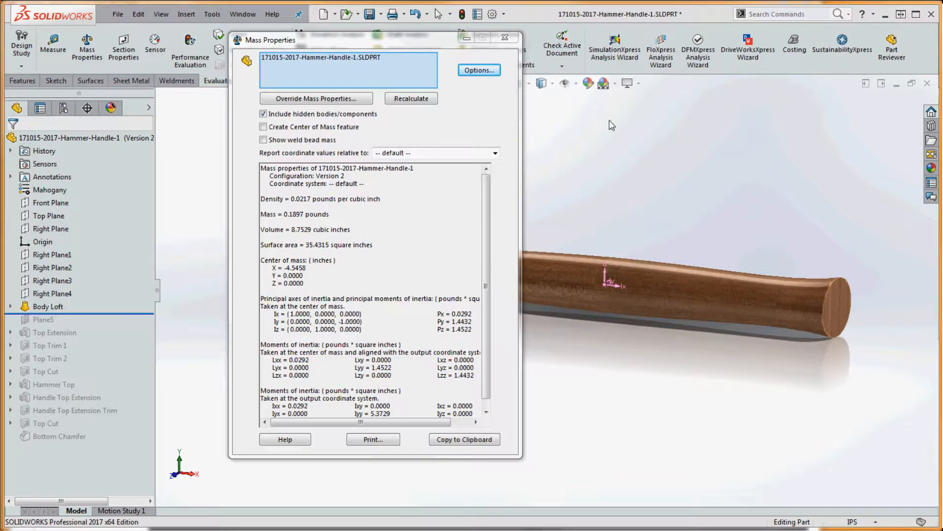
click(504, 37)
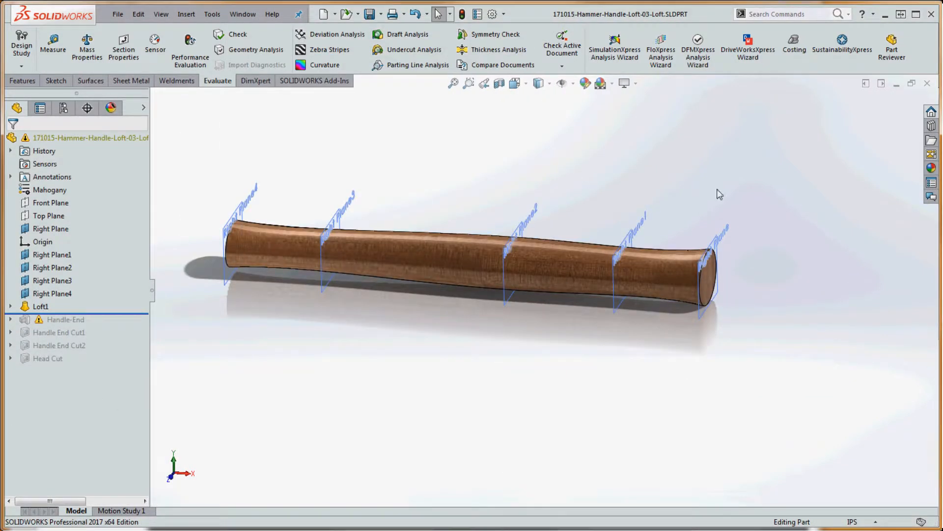
Compare the Loft-03-Loft part's mass properties with the new snip, discard the snip unsaved and close the mass properties.
click(82, 52)
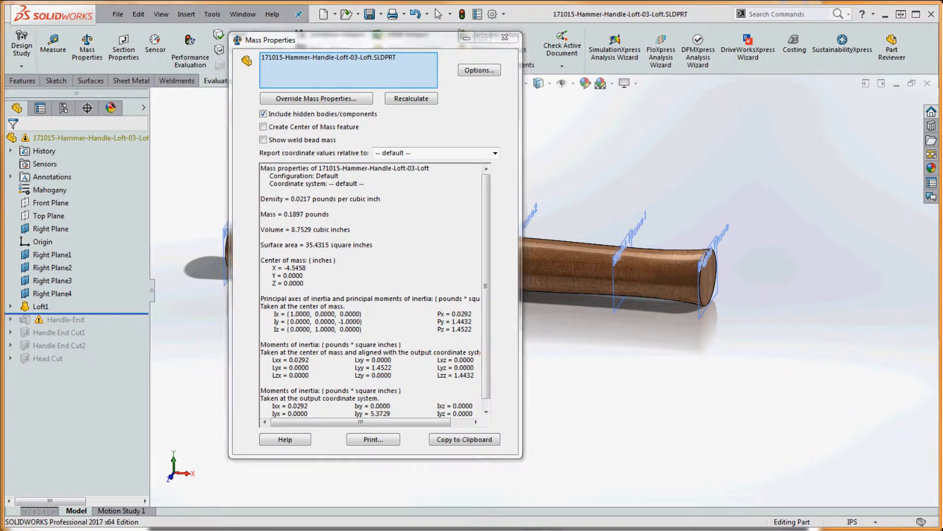
drag(942, 199, 582, 135)
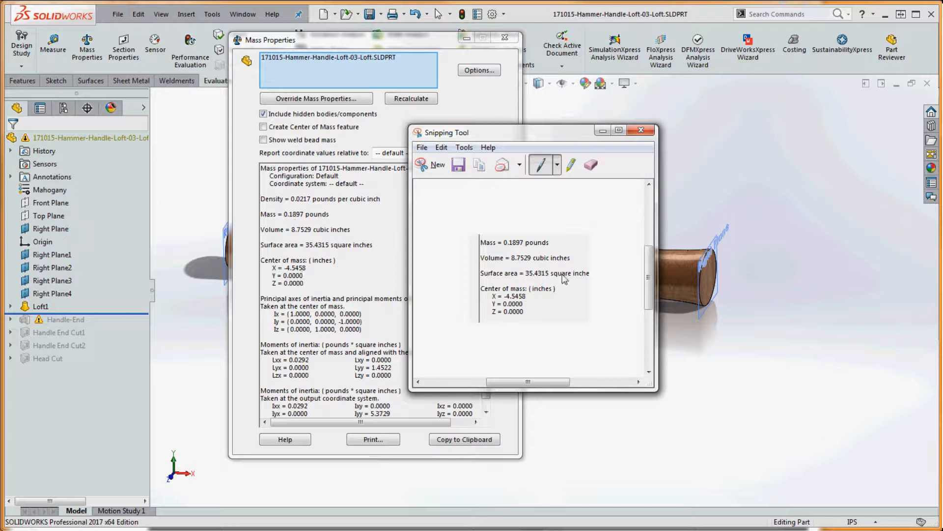
click(641, 131)
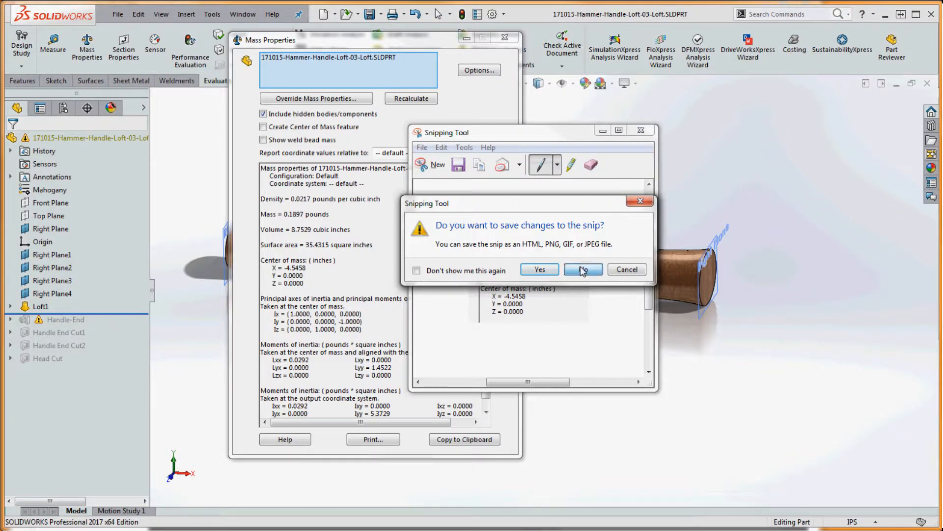
click(584, 271)
click(504, 38)
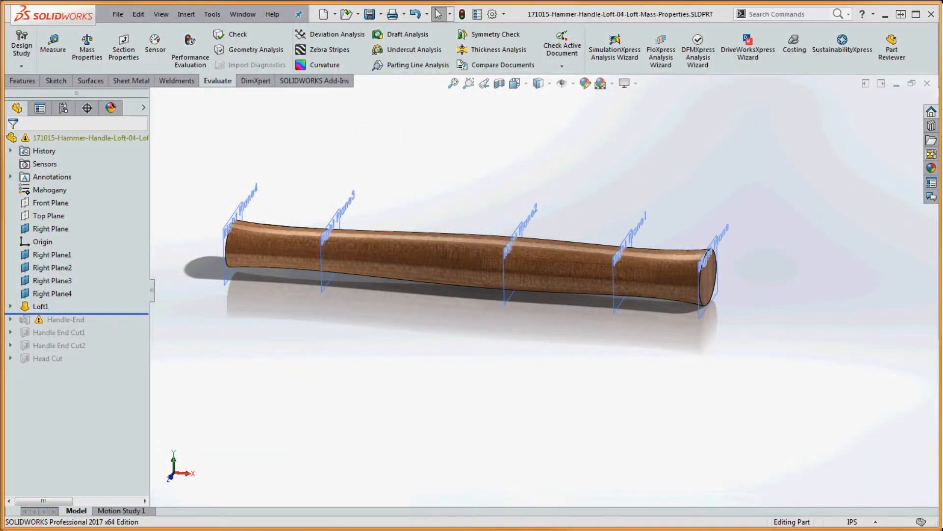
Start a sketch on the handle's end face at Right Plane4 and convert the face's elliptical edge into it.
mouse_move(942, 79)
mouse_down()
mouse_move(618, 35)
mouse_move(173, 0)
mouse_up()
middle_drag(464, 332, 446, 331)
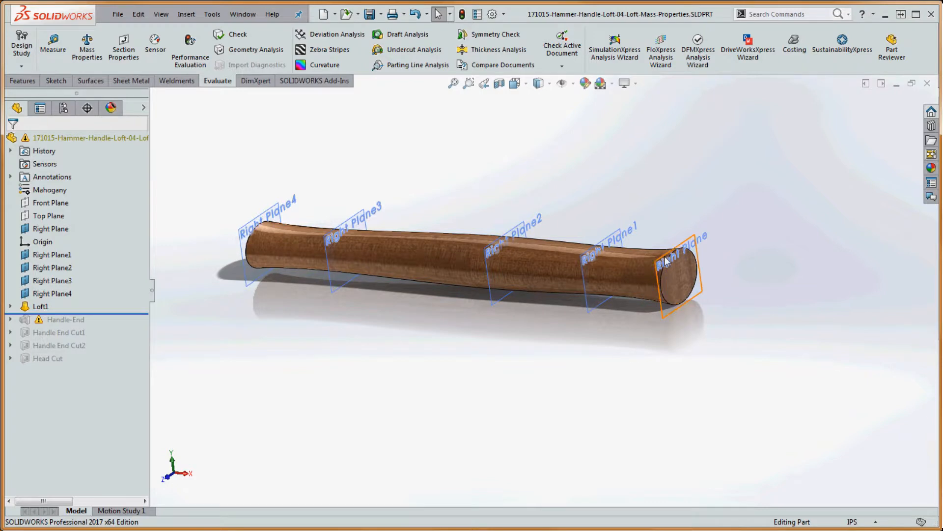
middle_drag(293, 342, 252, 242)
click(249, 254)
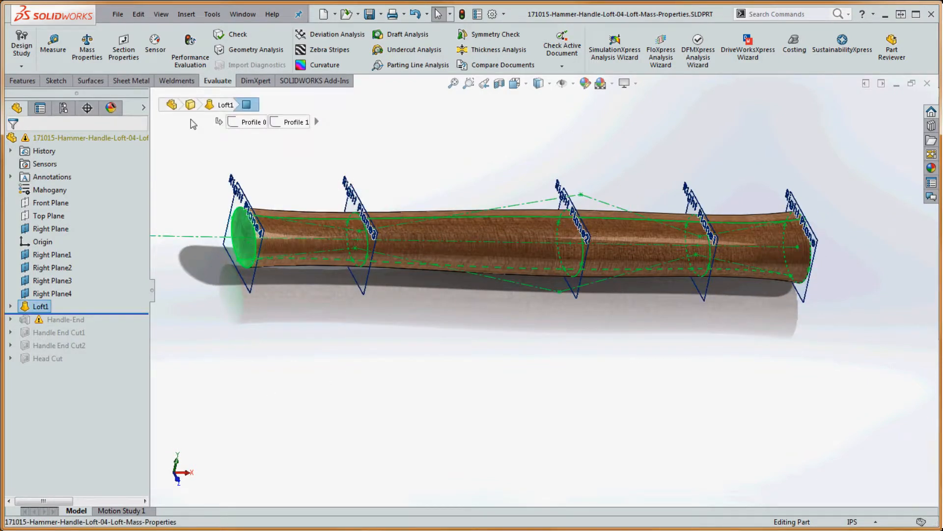
click(52, 80)
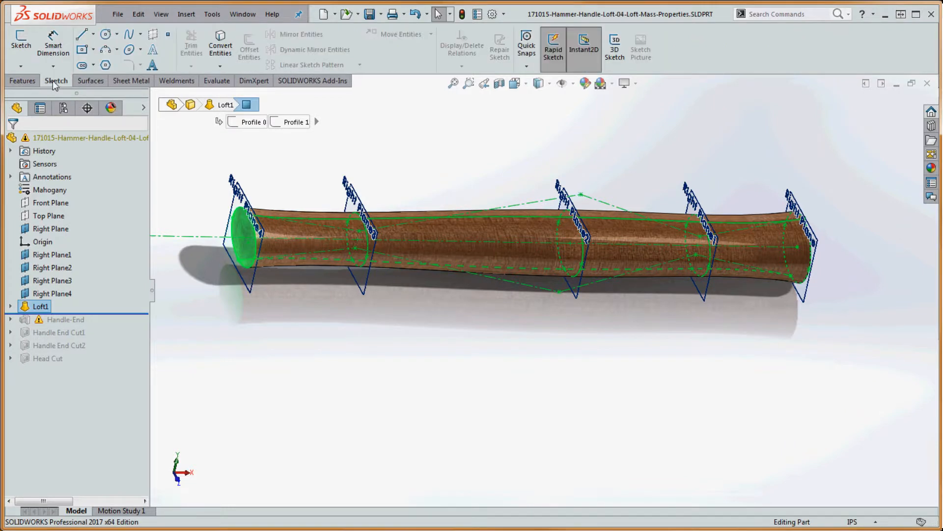
click(26, 43)
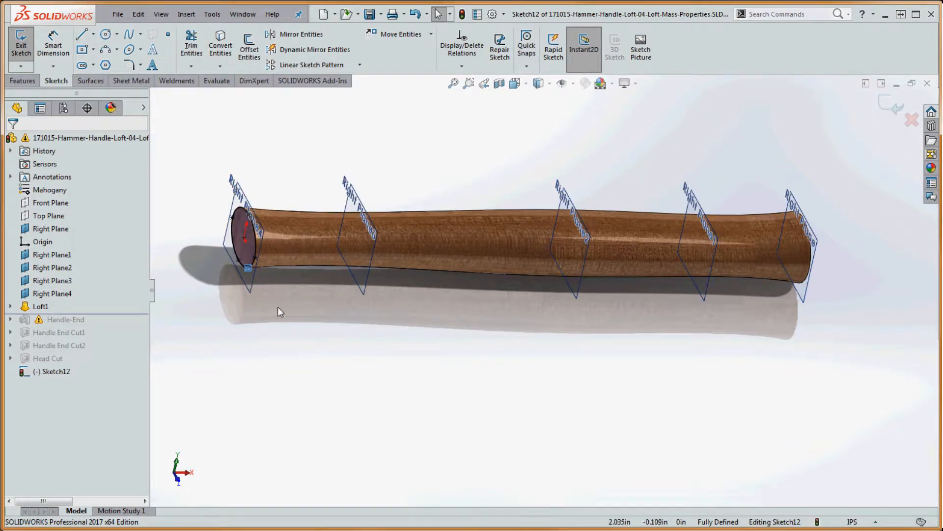
Extrude the converted ellipse outward as a blind boss 2.125 in deep, merged with the handle body.
scroll(278, 306, up, 1)
click(22, 80)
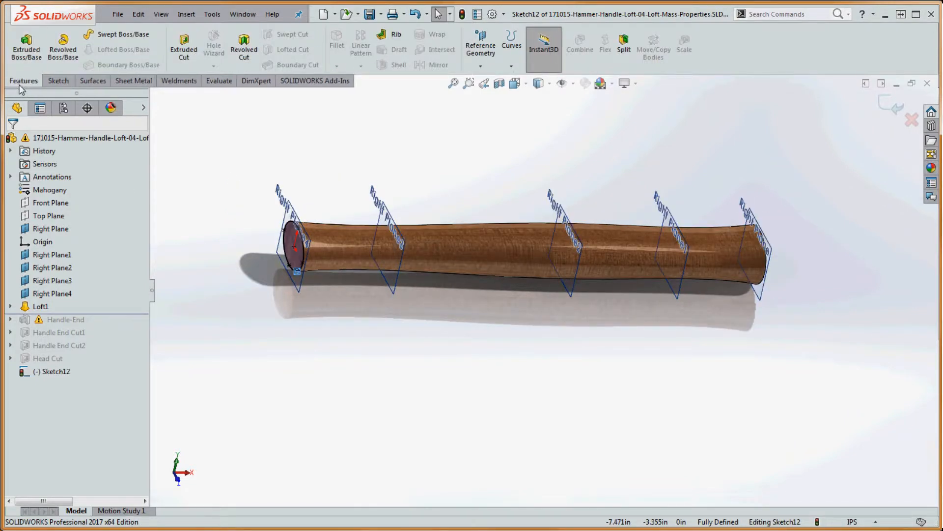
click(27, 47)
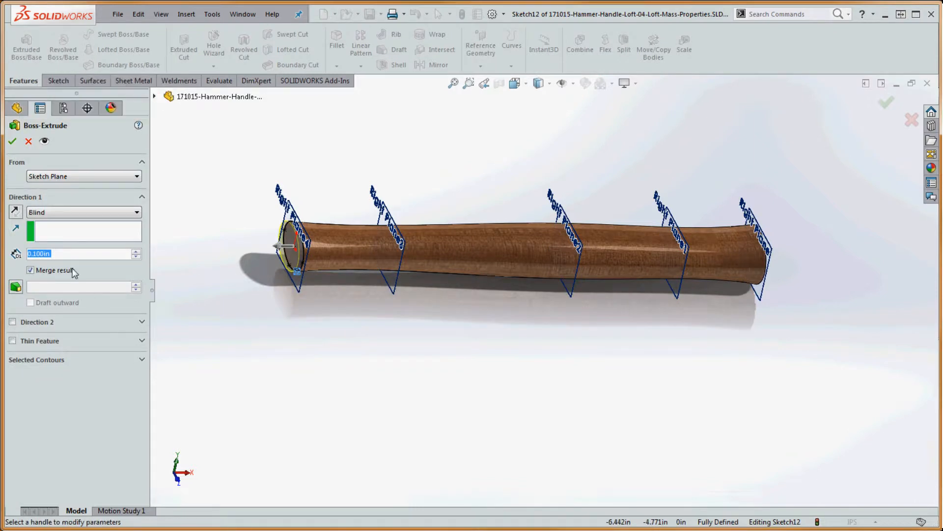
text(2.125)
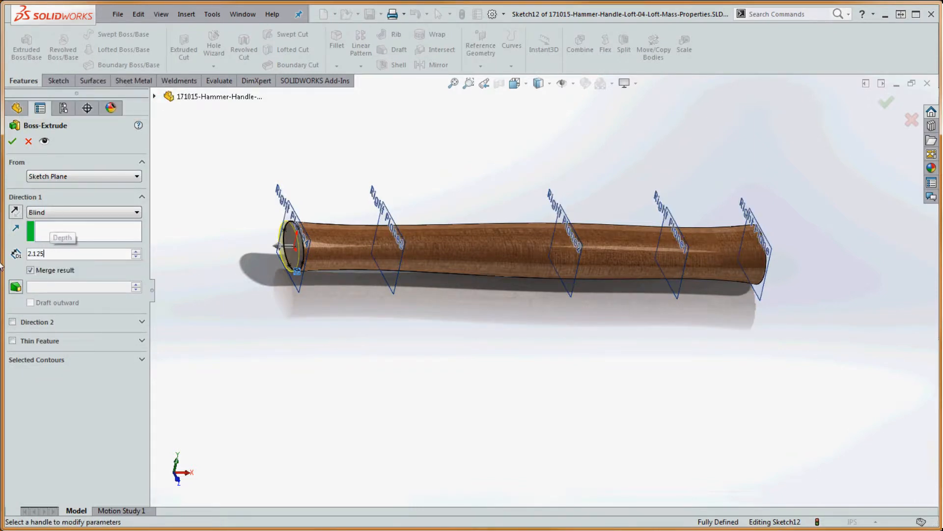
key(Return)
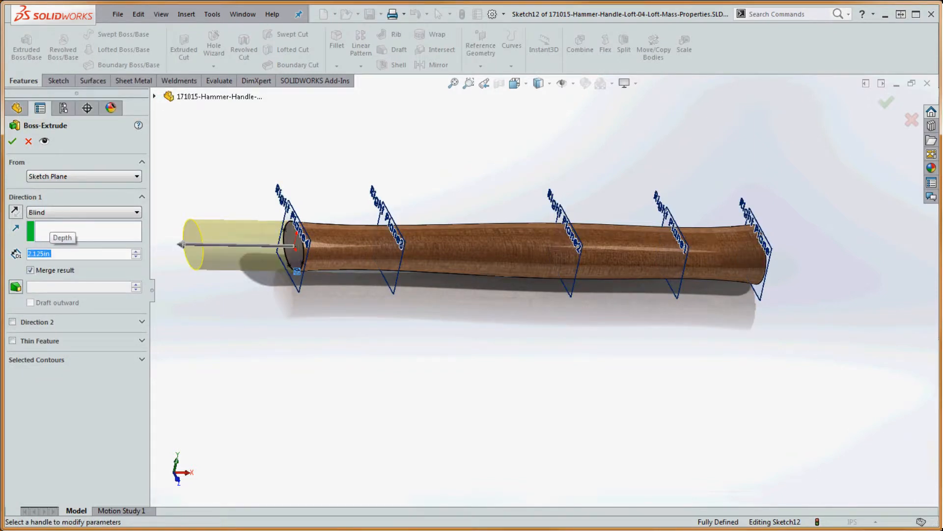
click(12, 141)
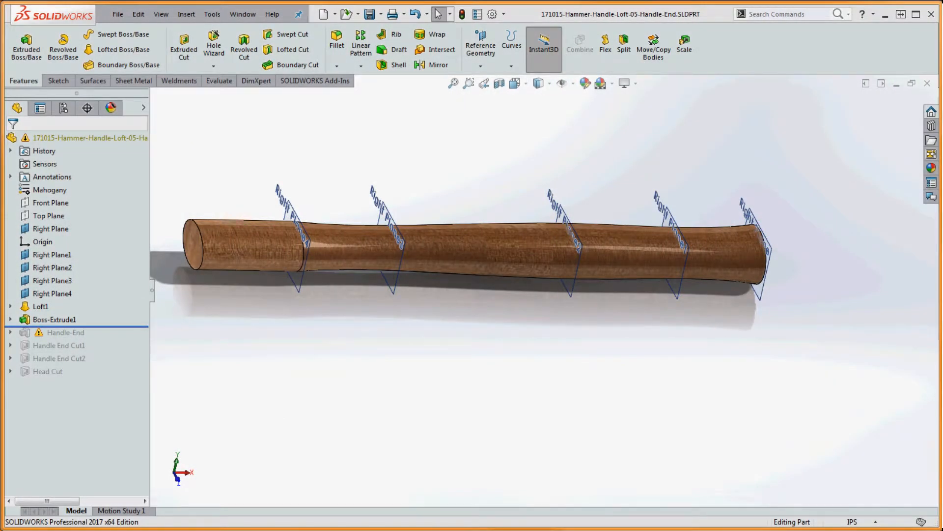
Sketch a center rectangle about 0.78 by 0.47 in on the extruded boss's end face, centred on the origin.
mouse_move(942, 74)
mouse_down()
mouse_move(547, 51)
mouse_move(195, 12)
mouse_up()
middle_drag(463, 384, 553, 404)
scroll(544, 249, down, 5)
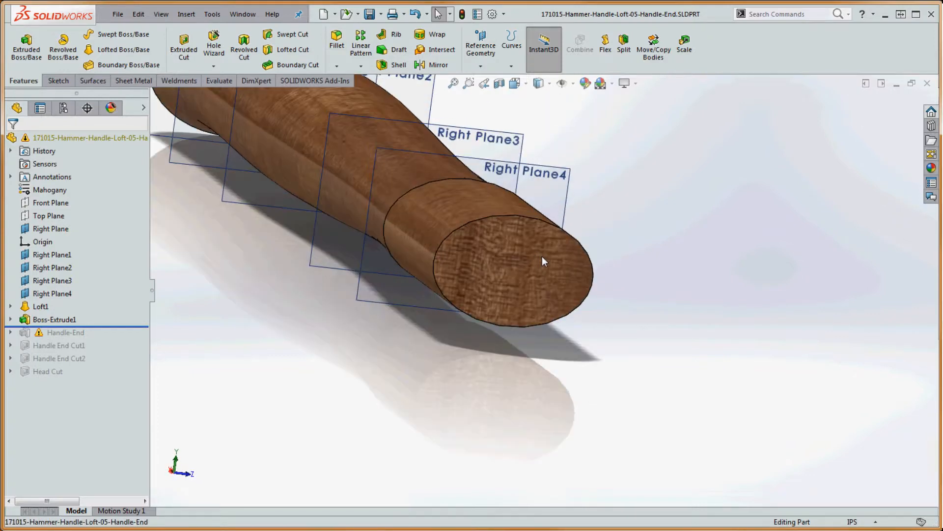
click(542, 261)
click(58, 80)
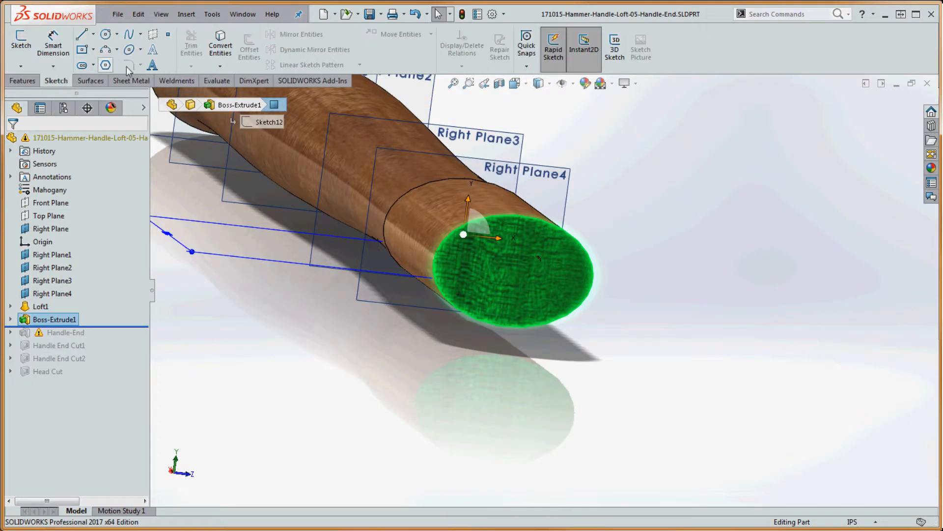
click(82, 50)
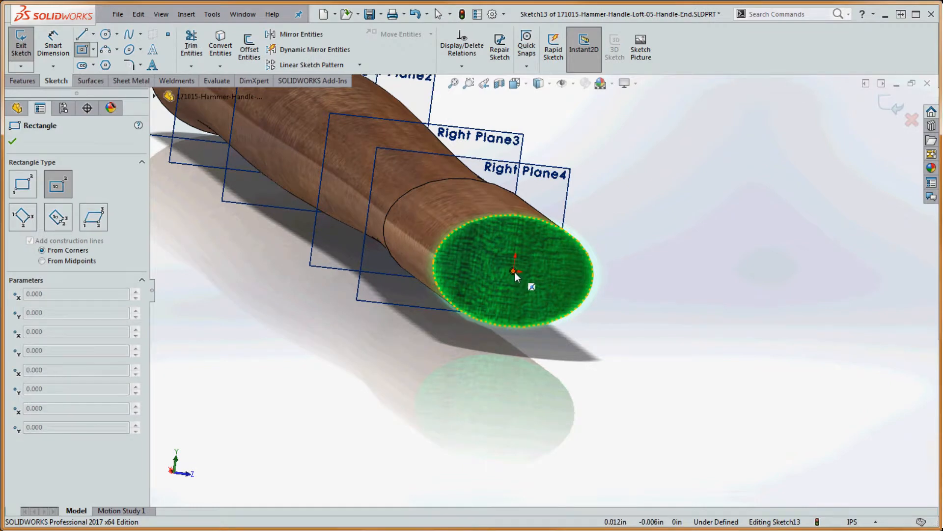
click(514, 271)
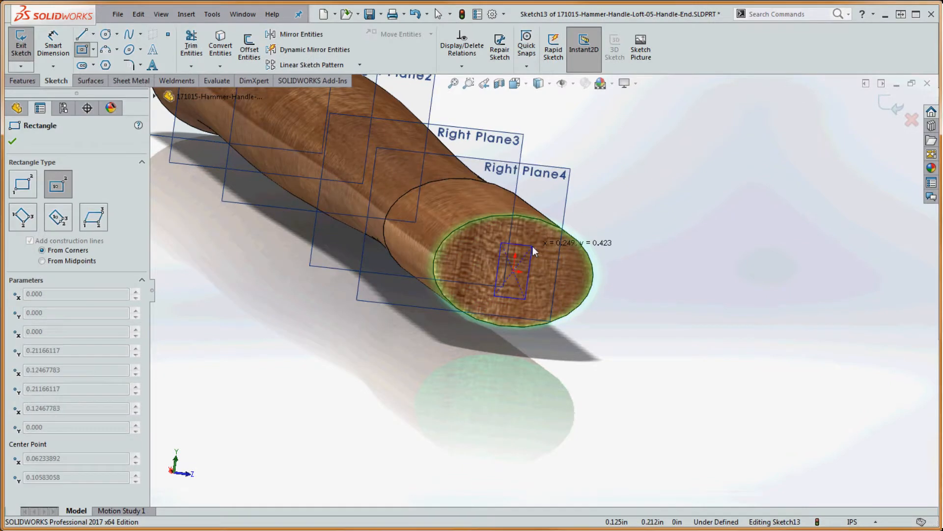
click(566, 247)
Dimension the long horizontal side of the center rectangle on the handle's end face at 1 in.
click(53, 45)
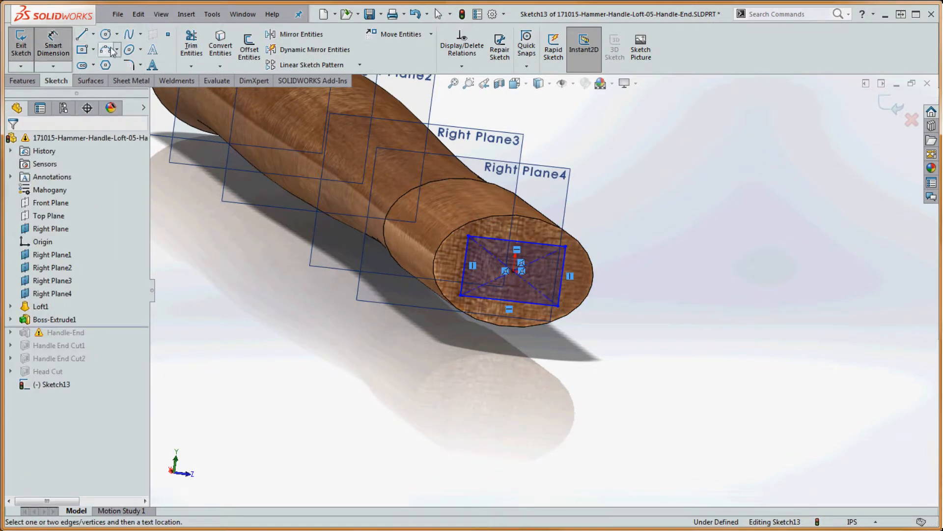
click(537, 242)
click(540, 232)
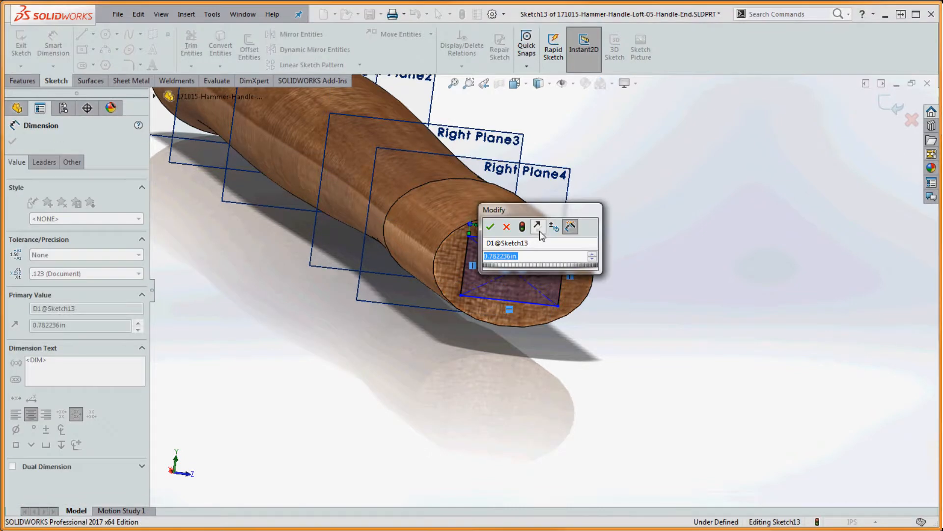
text(1)
key(Return)
Dimension the short vertical side of the rectangle at 0.5 in.
click(450, 265)
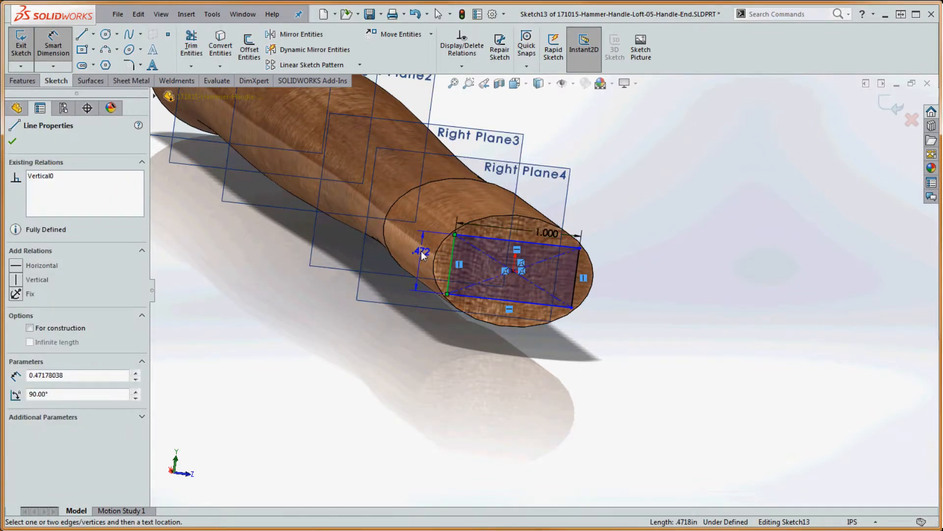
click(421, 250)
text(.05)
key(Return)
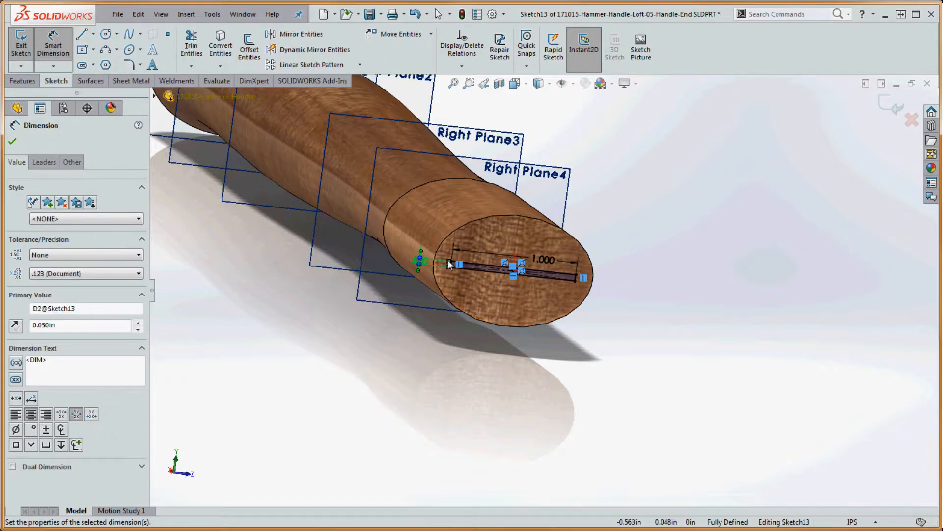
click(434, 301)
click(427, 261)
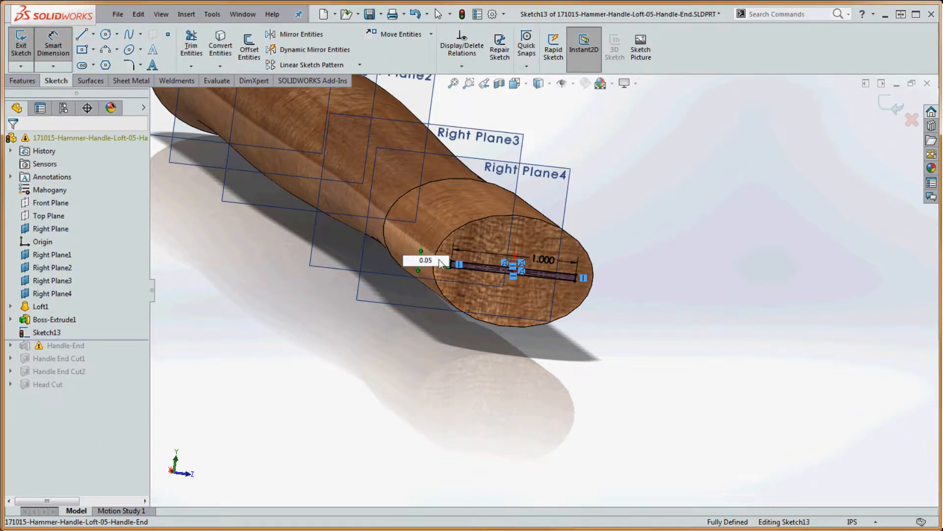
text(.5)
key(Return)
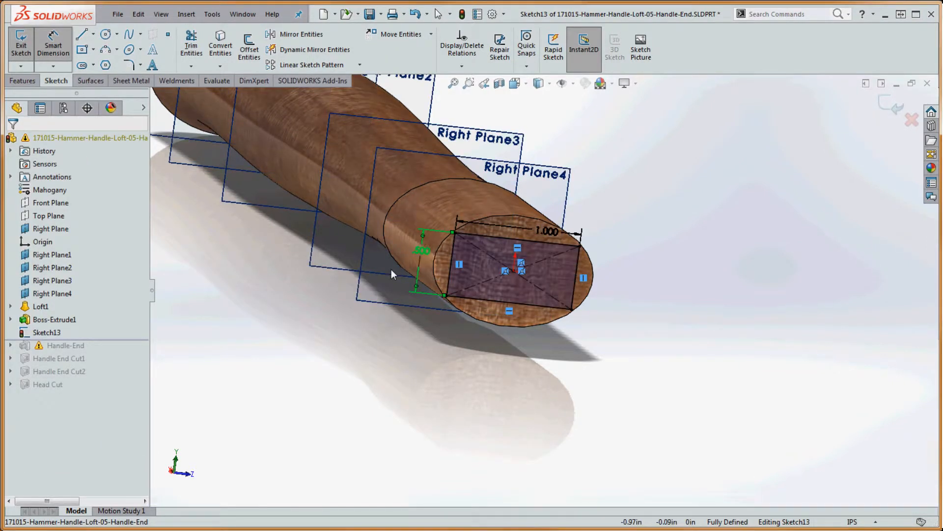
Start an extruded cut from the rectangle sketch with a blind depth of 1.5 in into the handle end.
scroll(496, 244, down, 3)
scroll(547, 296, up, 2)
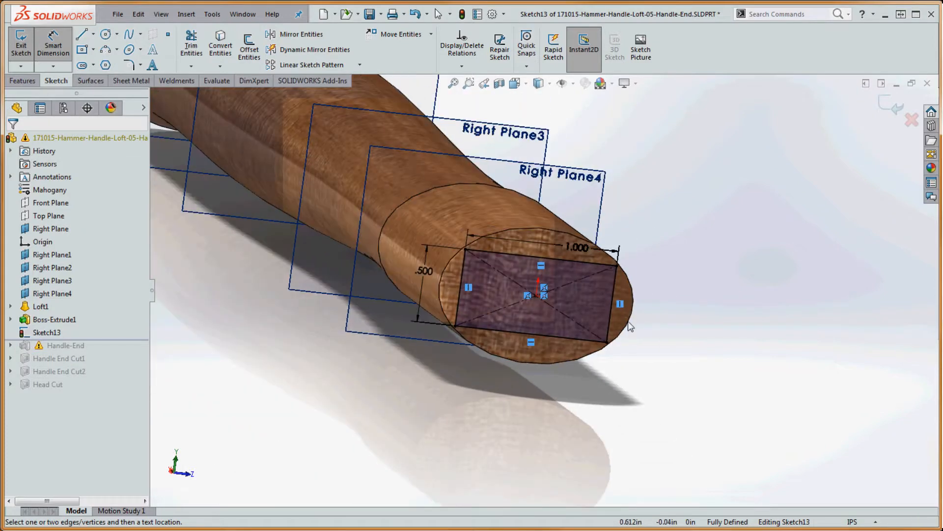
mouse_move(628, 321)
middle_down()
mouse_move(622, 345)
mouse_move(642, 391)
mouse_move(667, 379)
mouse_move(618, 355)
mouse_move(692, 334)
middle_up()
scroll(634, 343, up, 3)
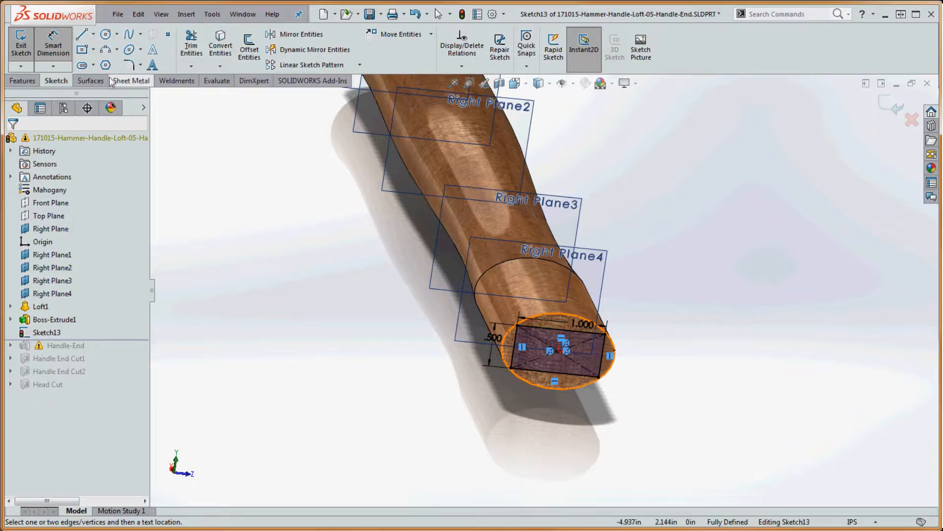
click(22, 81)
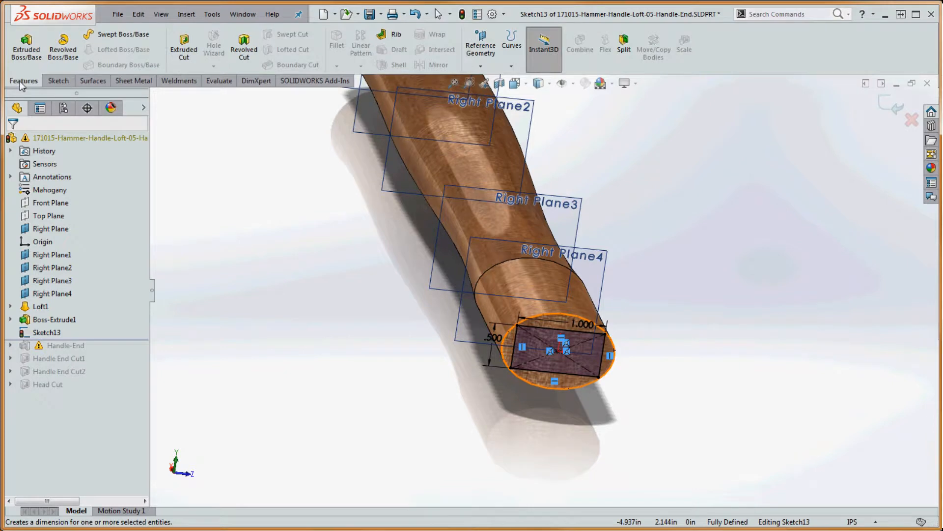
click(184, 47)
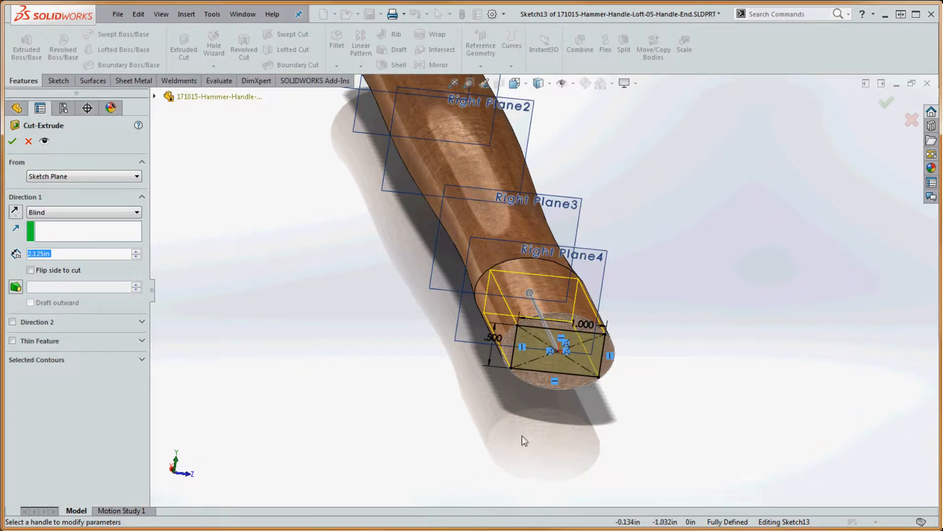
text(1.5)
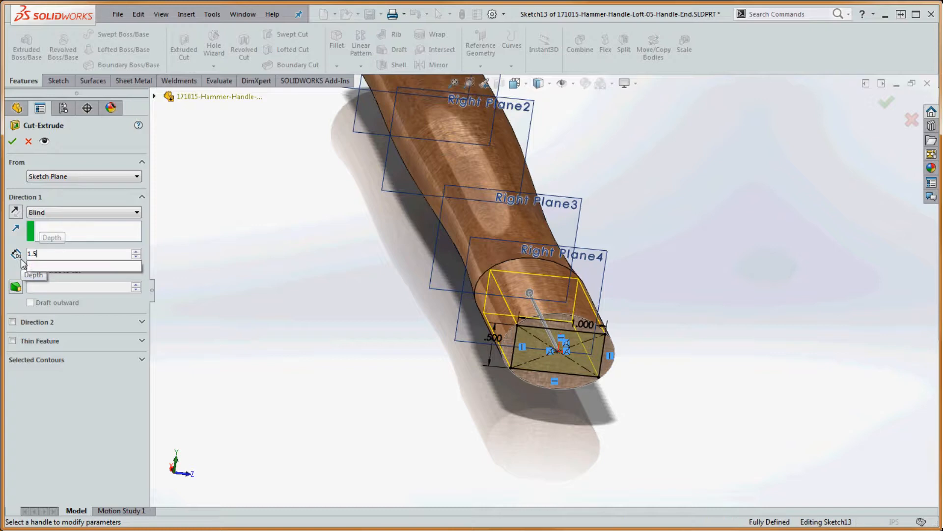
key(Return)
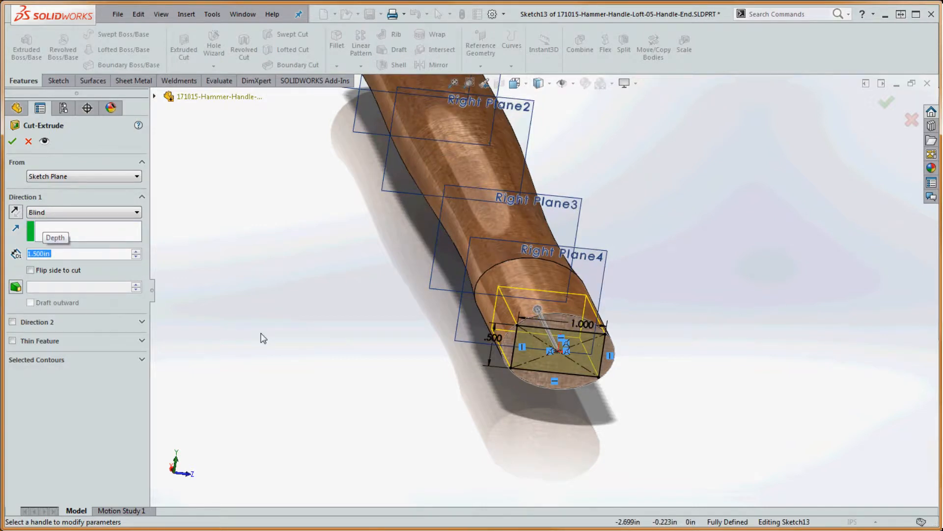
Flip the side to cut so the material outside the rectangle is removed, and finish the cut.
click(30, 271)
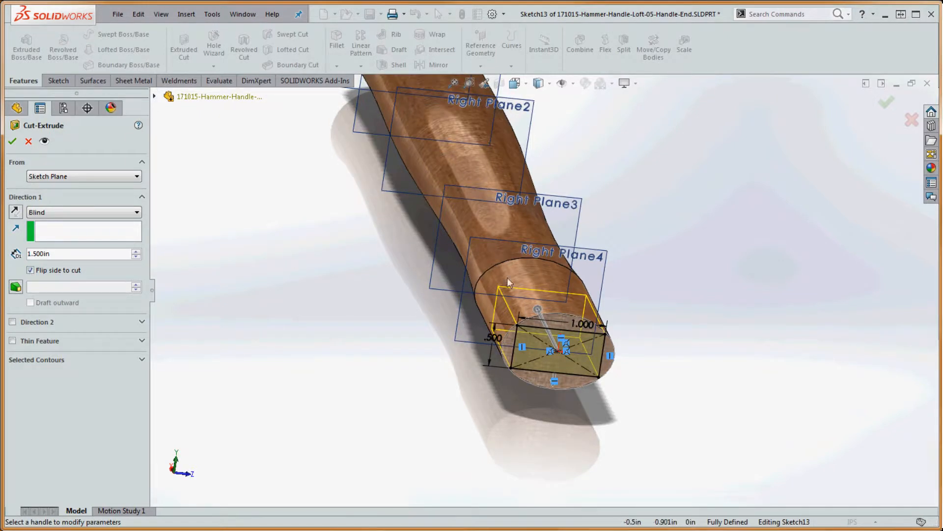
middle_drag(540, 423, 557, 417)
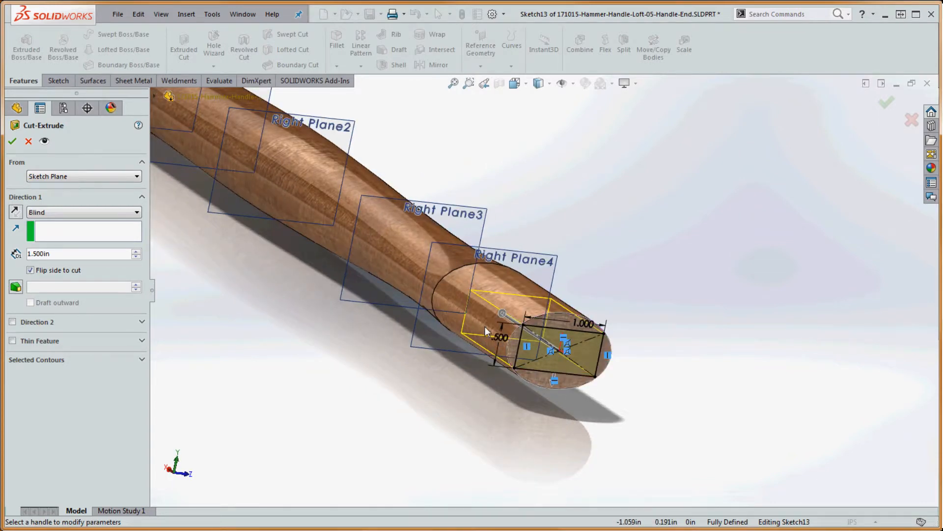
scroll(468, 376, down, 2)
scroll(478, 386, up, 3)
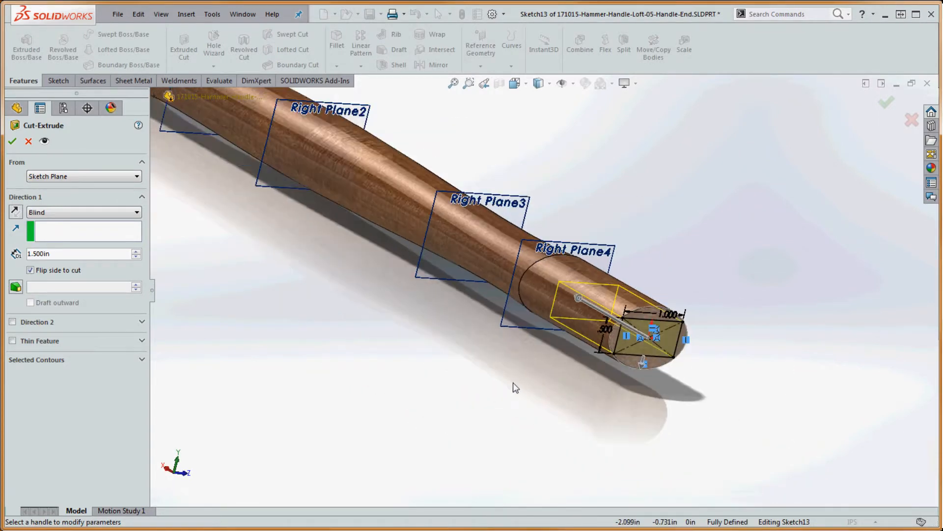
middle_drag(592, 386, 585, 390)
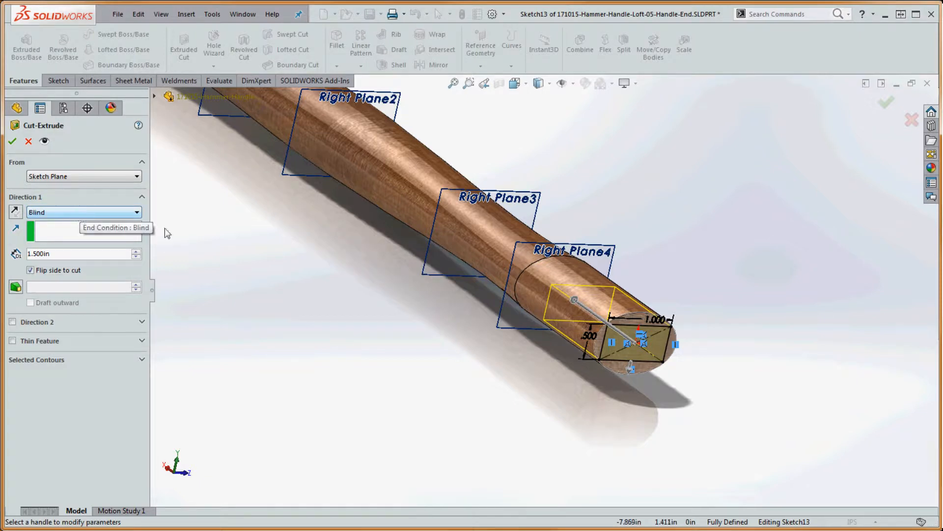
click(13, 141)
middle_drag(454, 360, 765, 300)
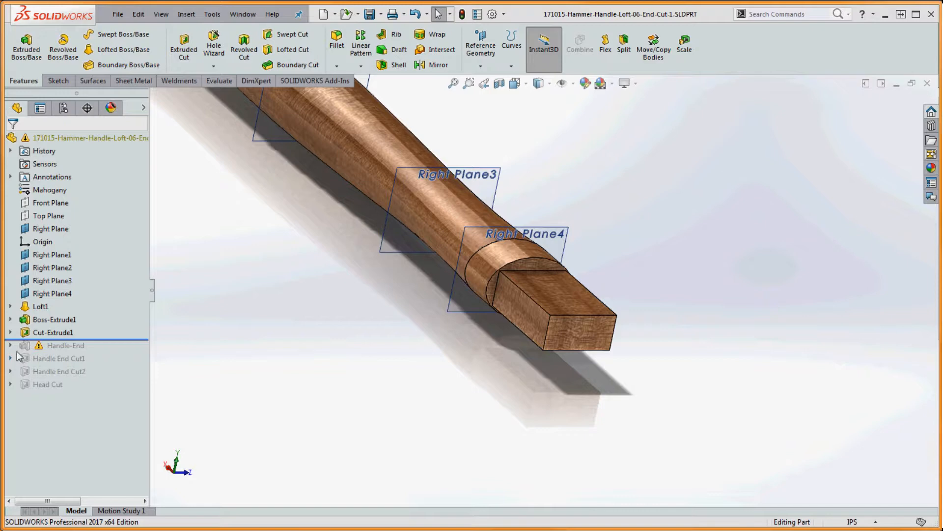
Examine the rectangle sketch that belongs to the Cut-Extrude1 feature.
click(11, 332)
click(60, 345)
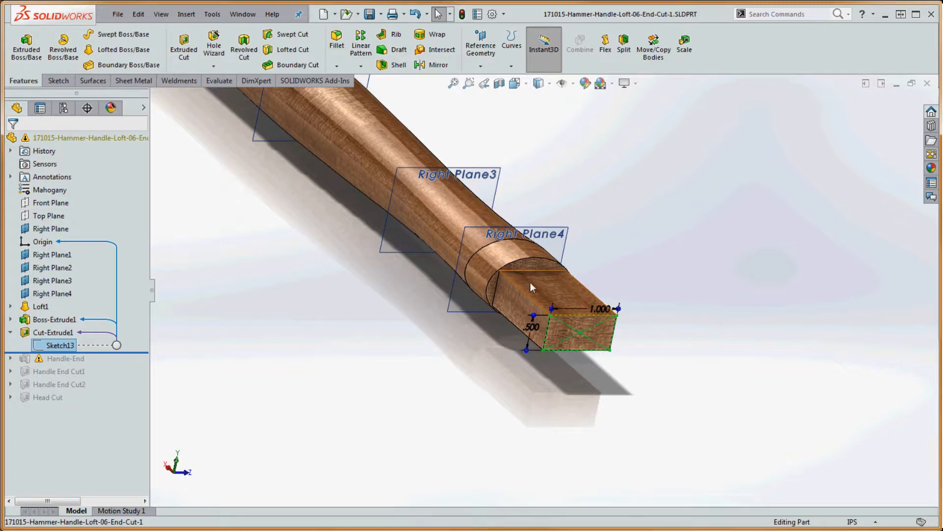
click(646, 265)
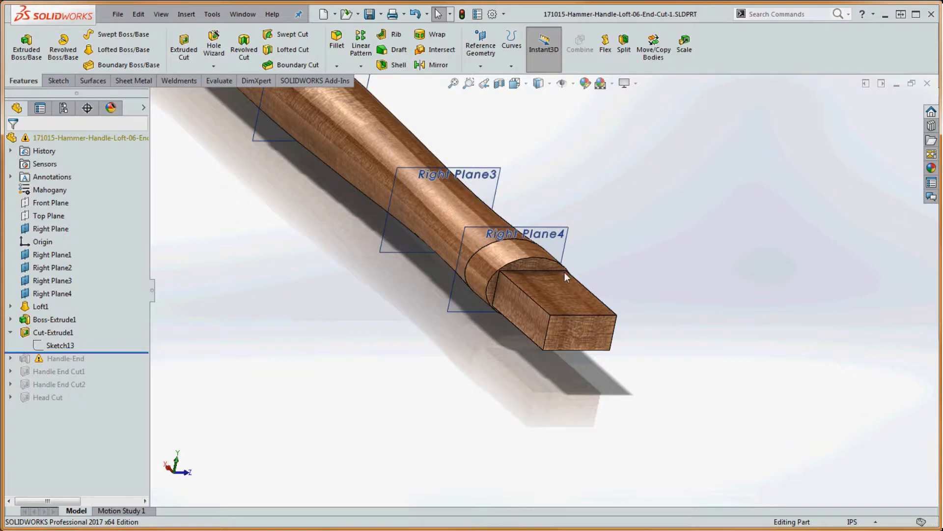
Start a sketch on the shoulder face left by the cut around the handle's rectangular end.
scroll(551, 264, down, 4)
click(525, 273)
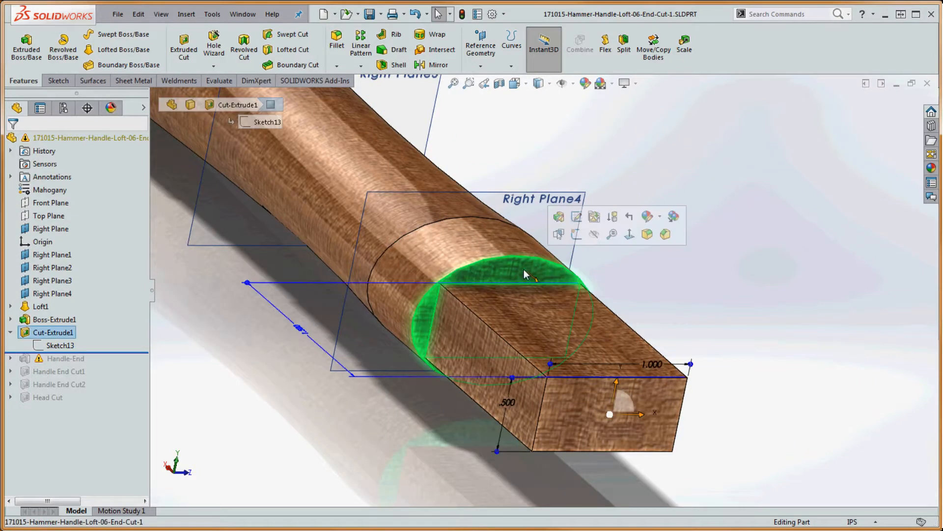
click(65, 82)
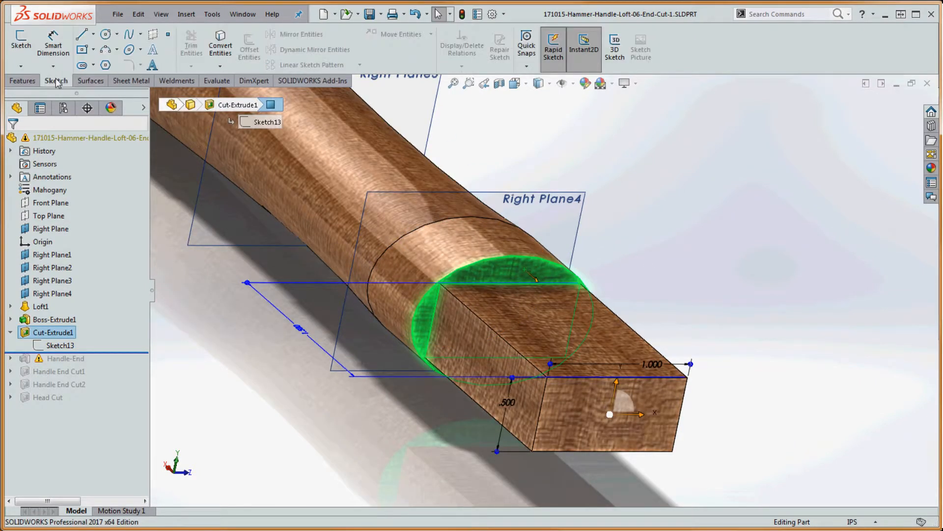
click(21, 45)
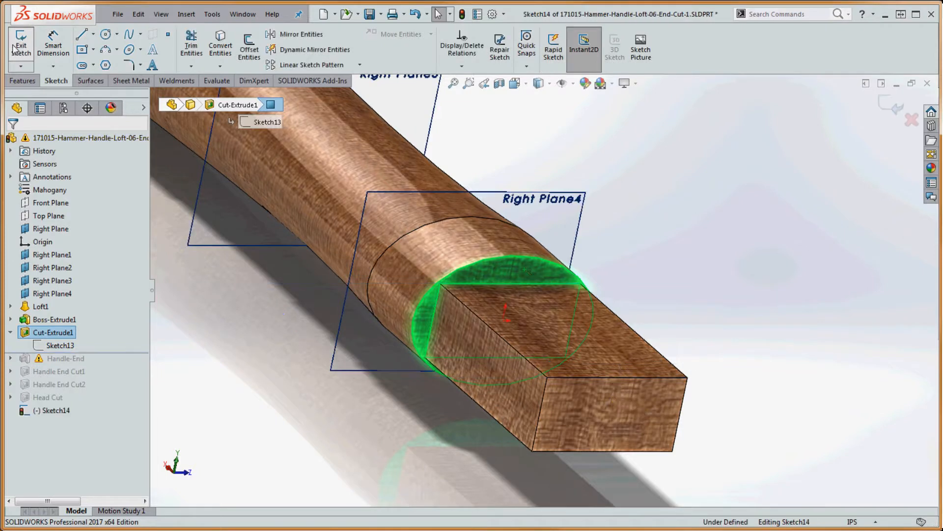
Try converting the whole shoulder face into the sketch and discard the converted ellipse.
click(223, 49)
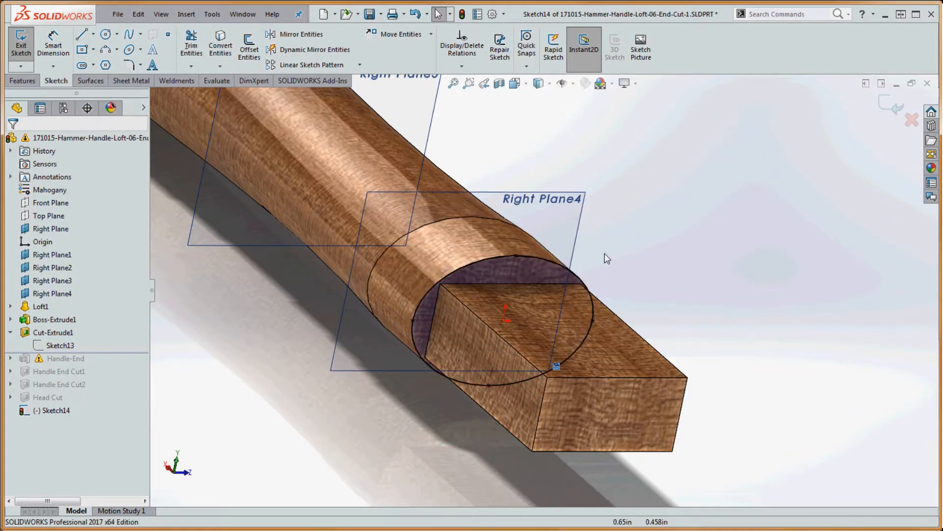
click(556, 261)
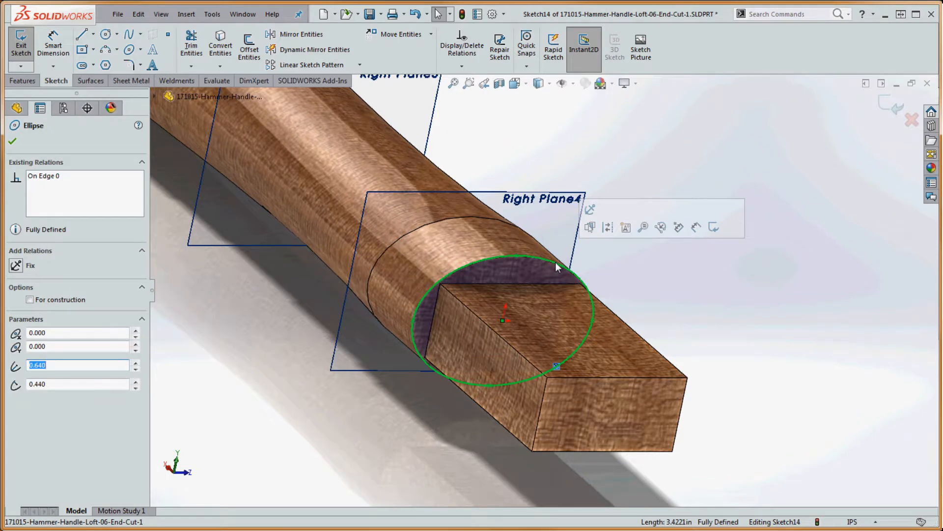
key(Escape)
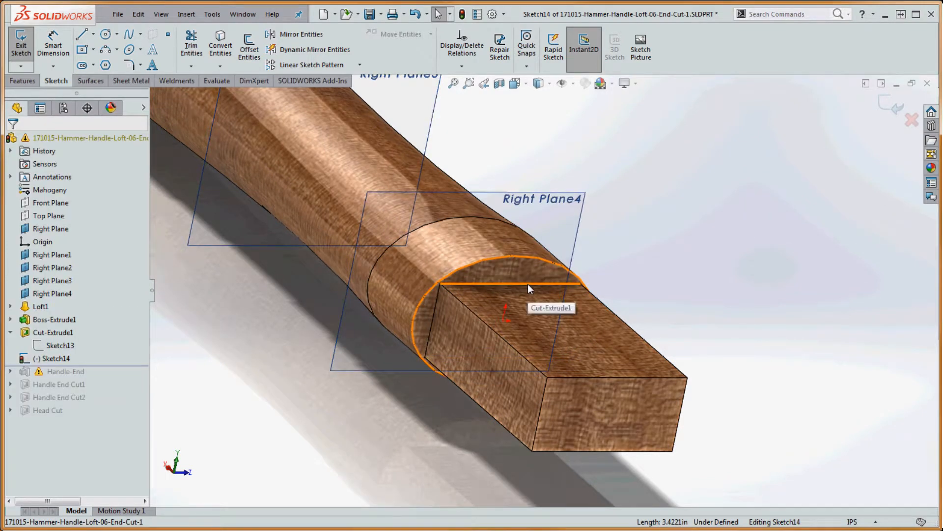
Convert the four edges where the rectangular end meets the shoulder face into the sketch.
click(500, 284)
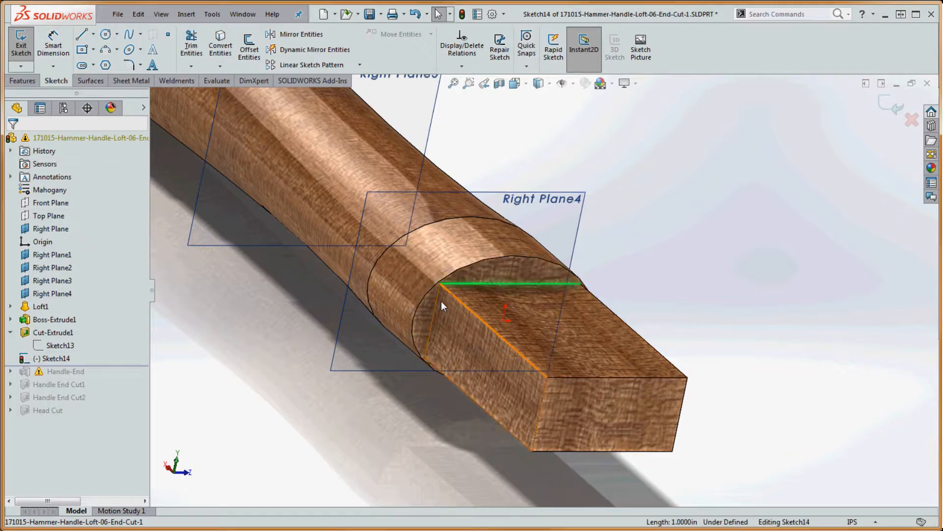
ctrl+click(434, 316)
middle_drag(475, 328, 467, 289)
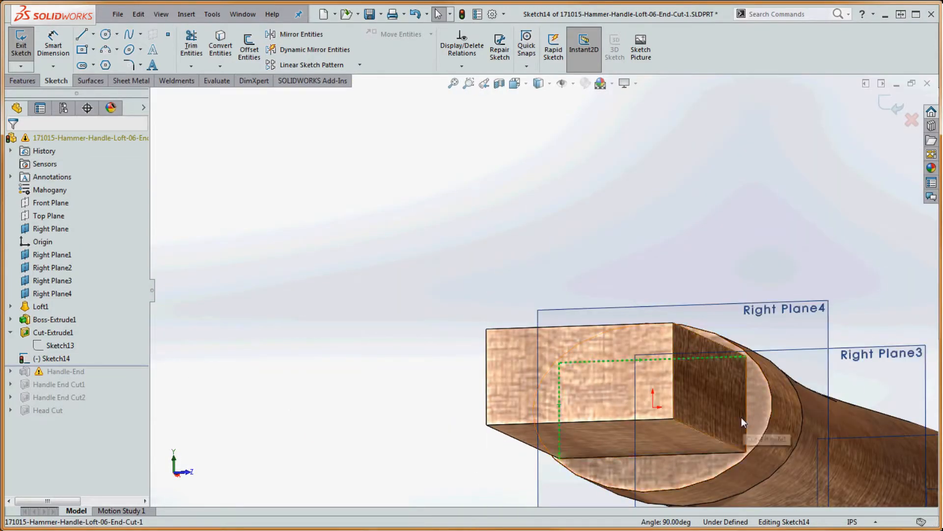
ctrl+click(746, 421)
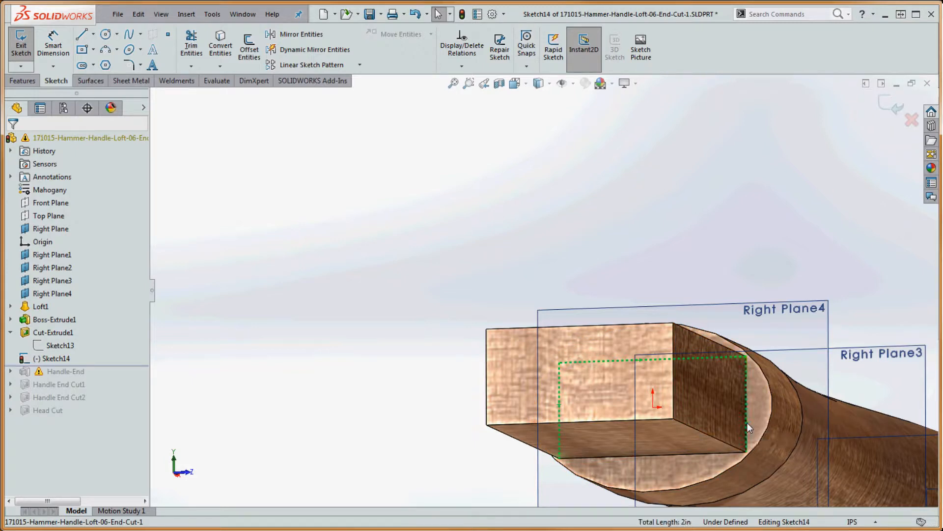
ctrl+click(693, 455)
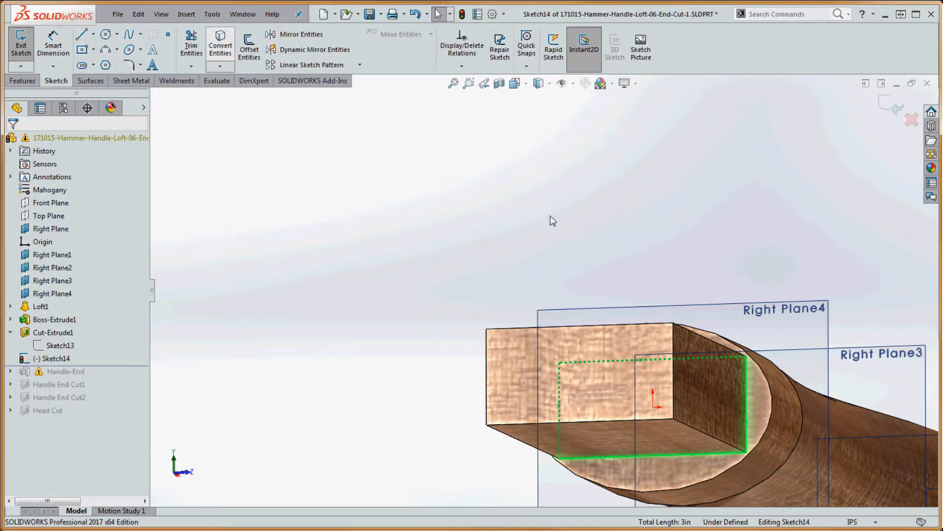
middle_drag(558, 219, 574, 250)
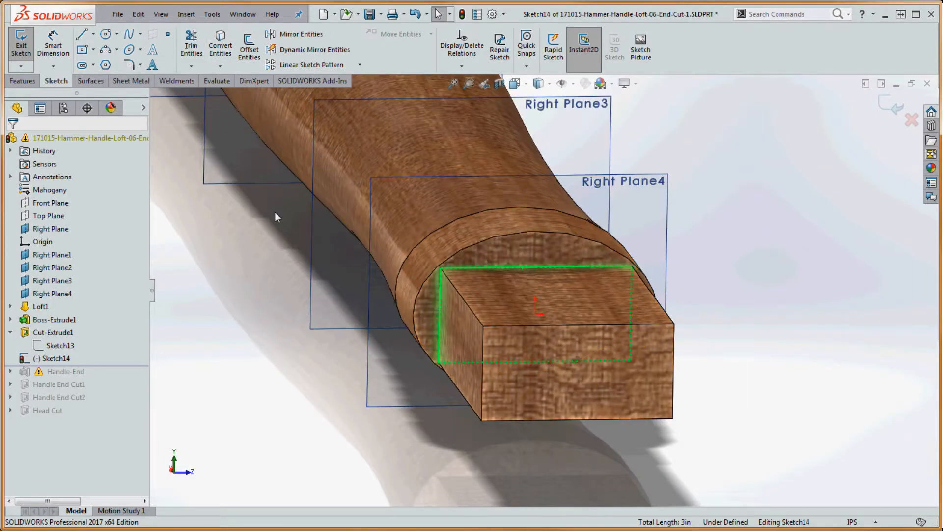
click(220, 47)
scroll(756, 284, down, 2)
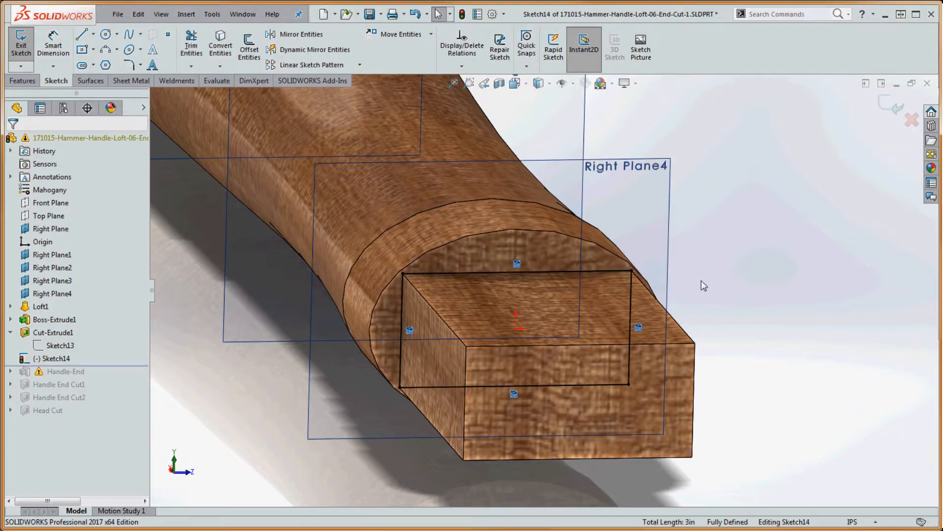
Start an extruded cut from the converted rectangle on the shoulder face with the Through All end condition.
scroll(698, 278, up, 2)
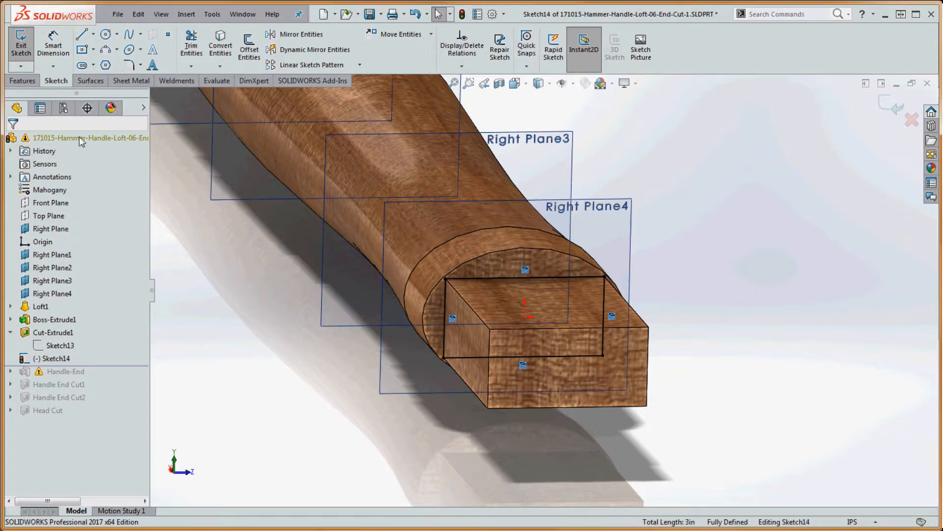
click(23, 81)
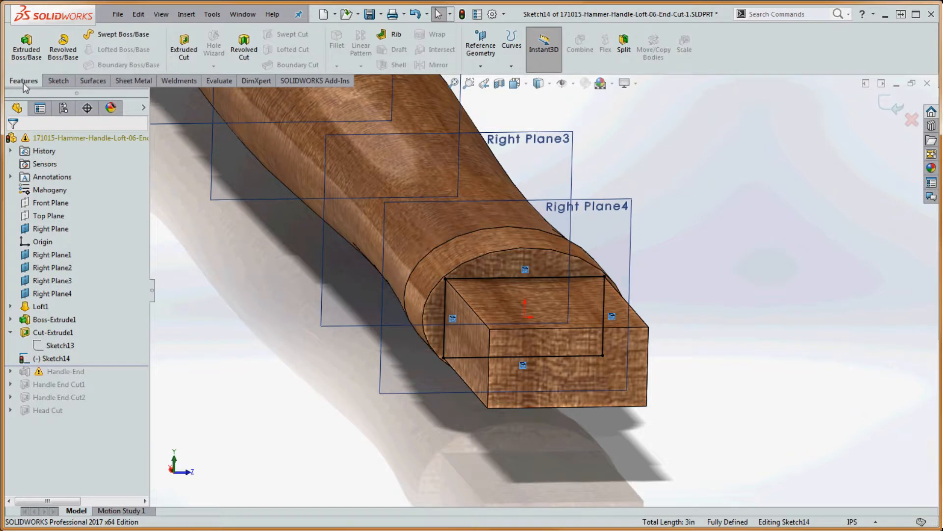
click(184, 49)
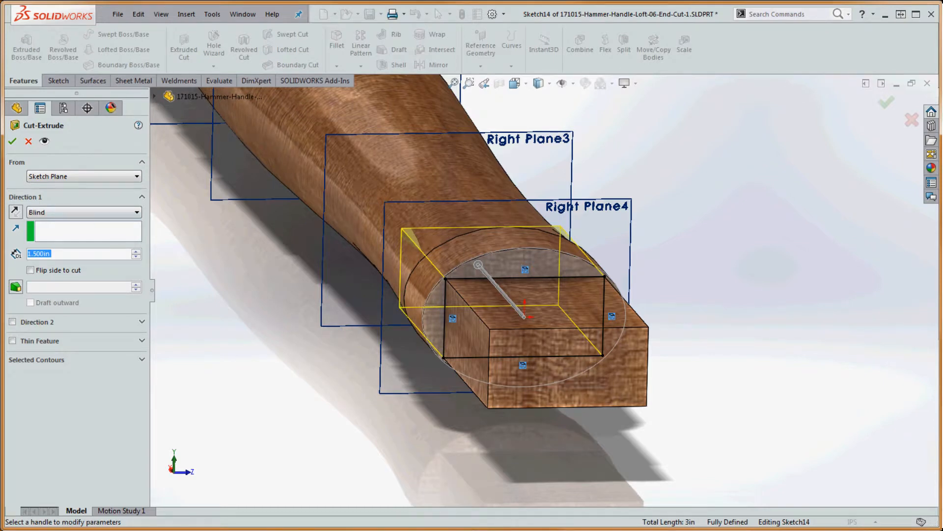
click(63, 212)
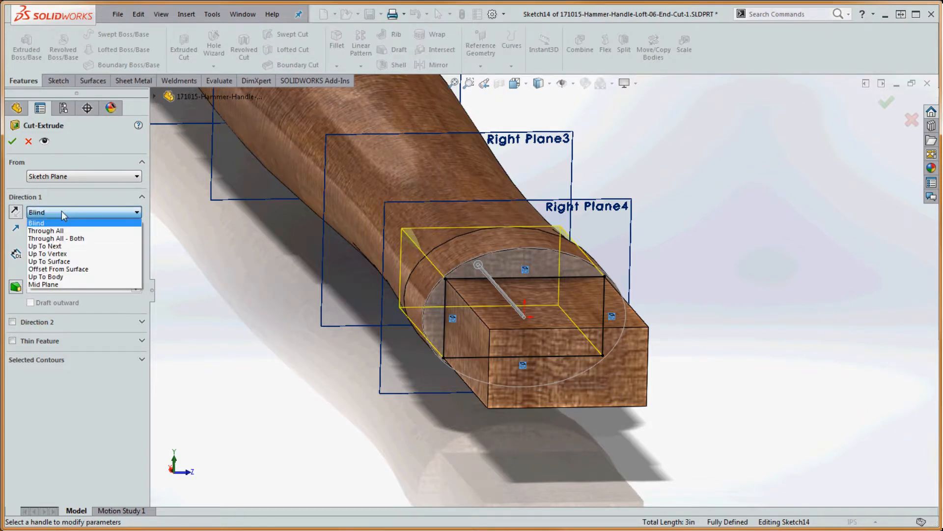
click(73, 234)
scroll(289, 350, up, 3)
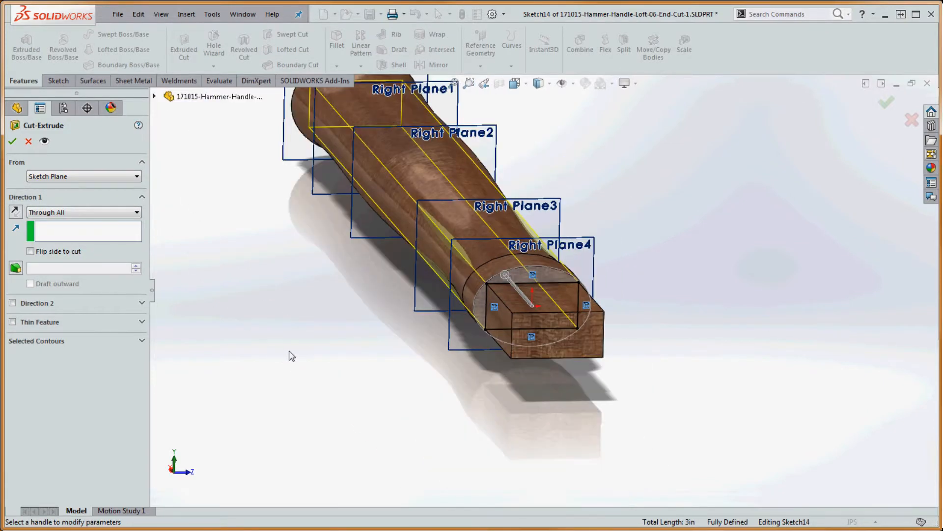
middle_drag(289, 350, 413, 338)
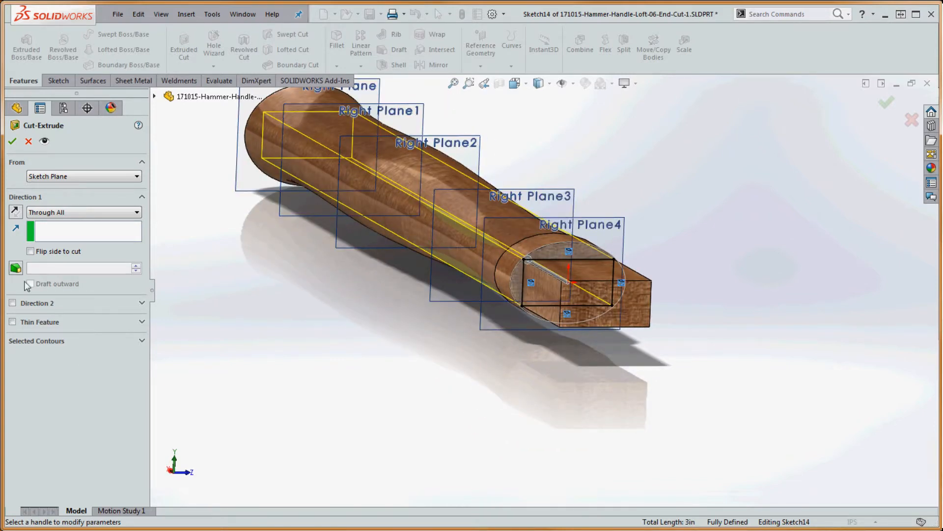
Flip the side to cut, add a 10° inward draft, and finish the cut so it tapers the shoulder around the rectangular end.
click(31, 251)
click(22, 271)
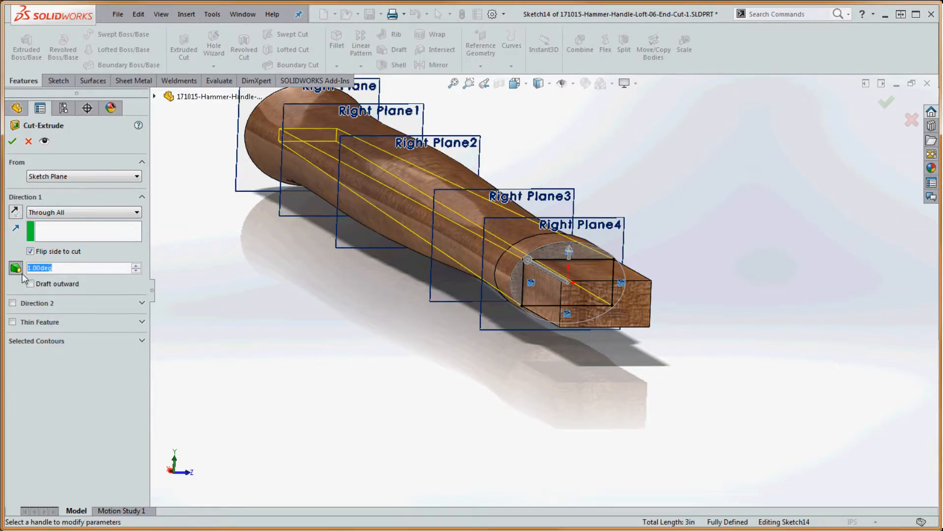
text(10)
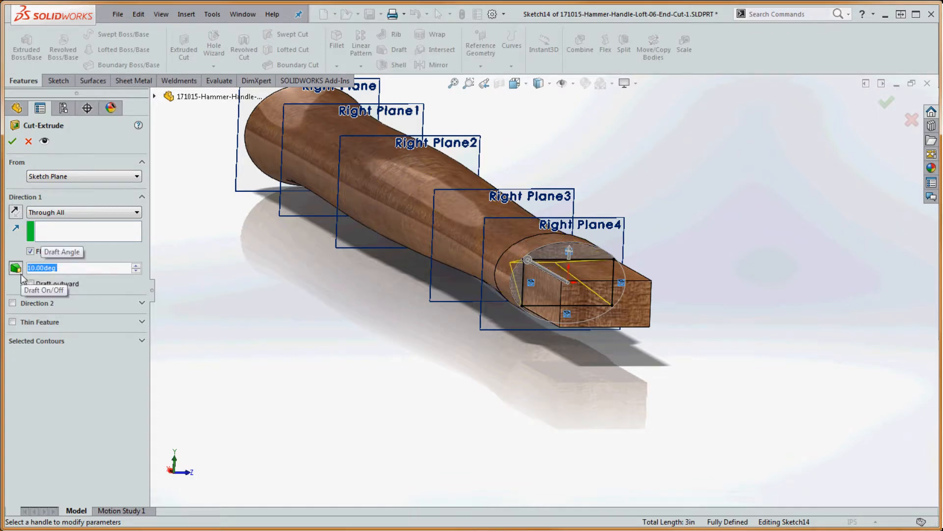
key(Return)
scroll(429, 331, down, 3)
scroll(432, 338, down, 6)
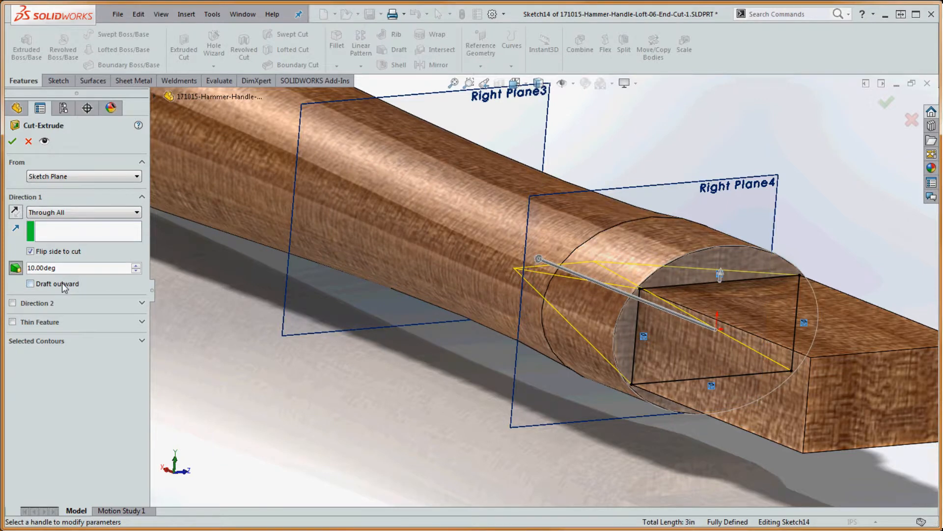
click(12, 141)
scroll(432, 362, down, 6)
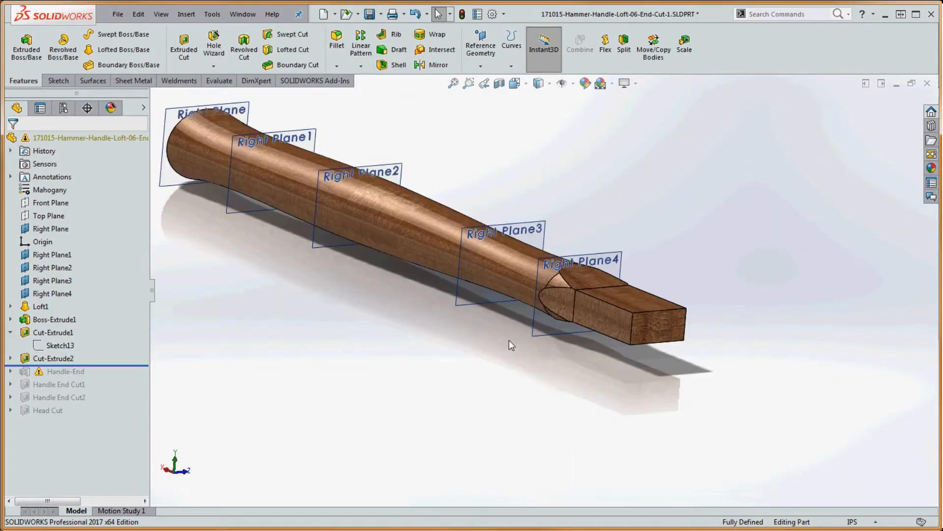
scroll(432, 228, up, 2)
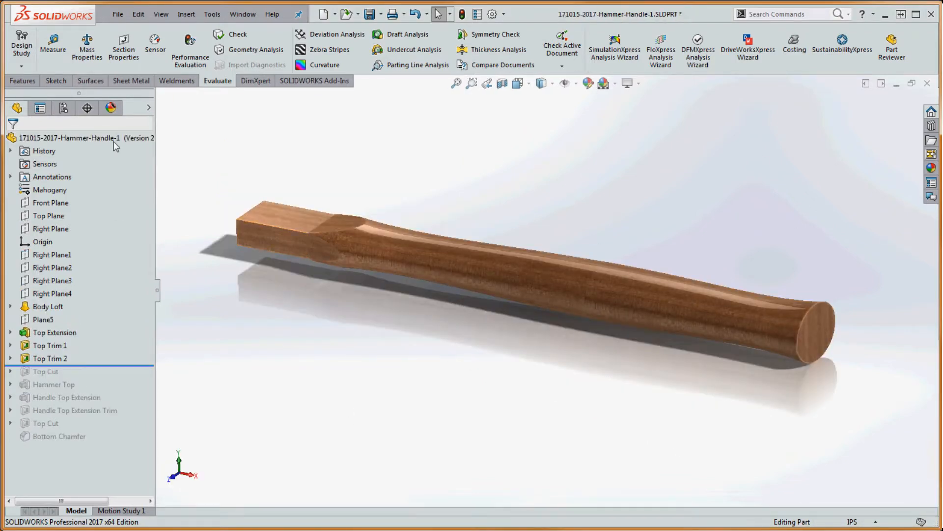
click(87, 48)
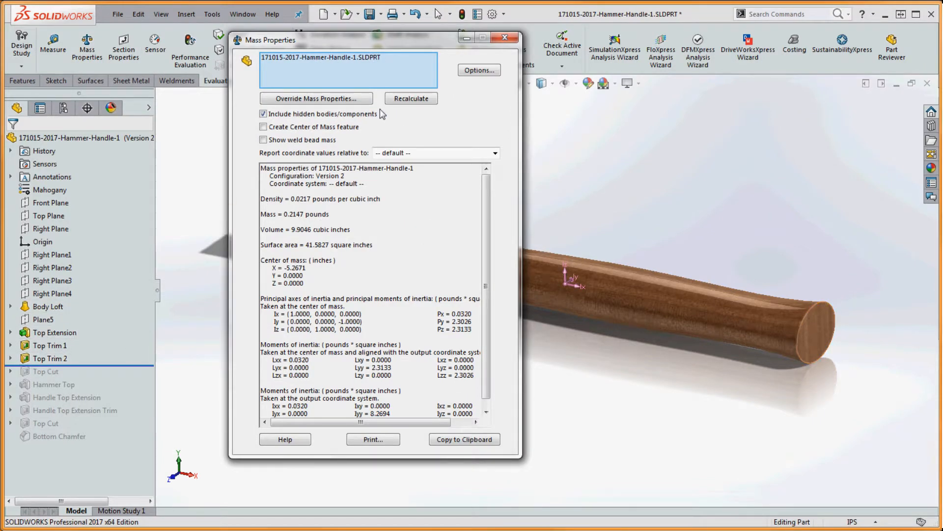
drag(401, 44, 421, 109)
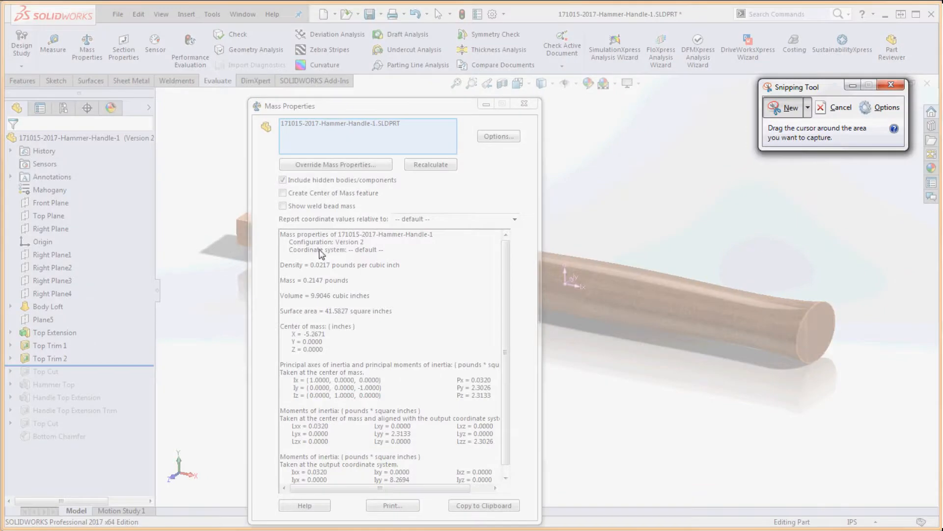
drag(267, 274, 395, 360)
drag(336, 176, 942, 197)
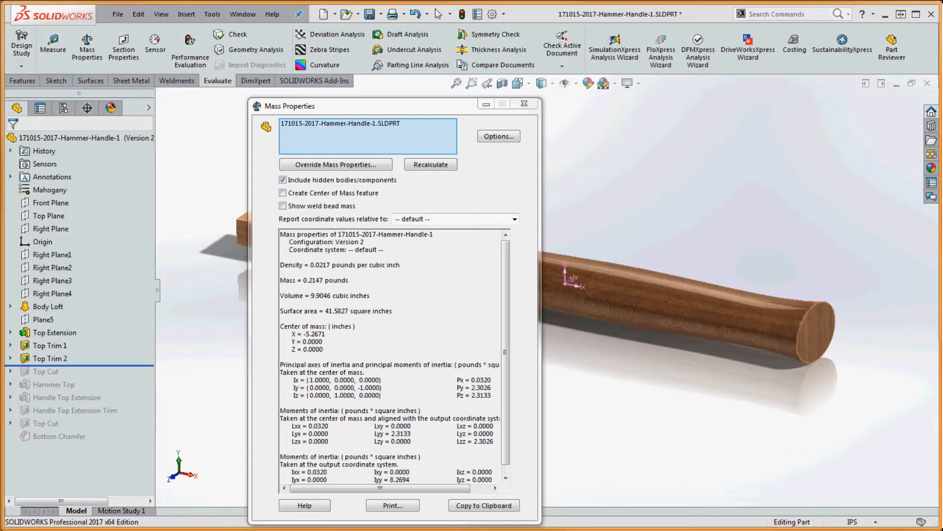
click(524, 103)
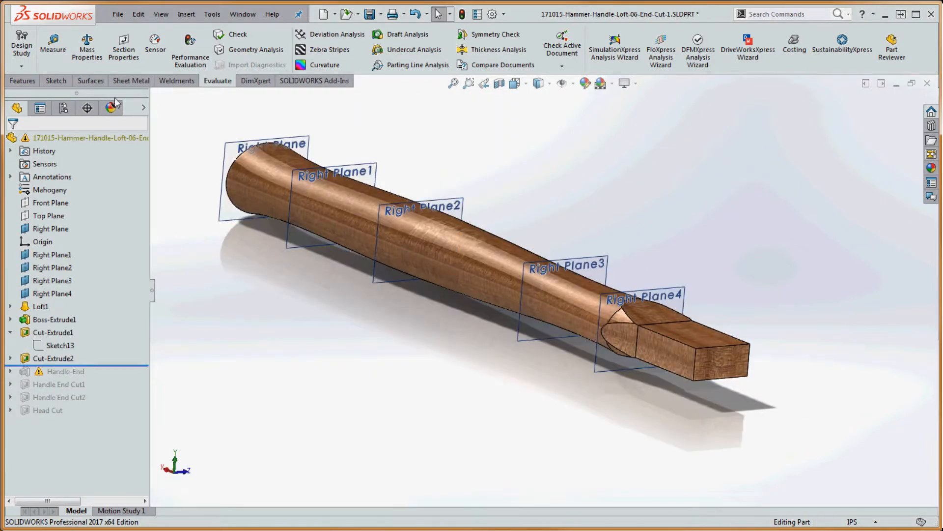
Evaluate the mass properties of the 171015-Hammer-Handle-Loft-06-End-Cut-1 part and compare them with the reference snip.
click(85, 49)
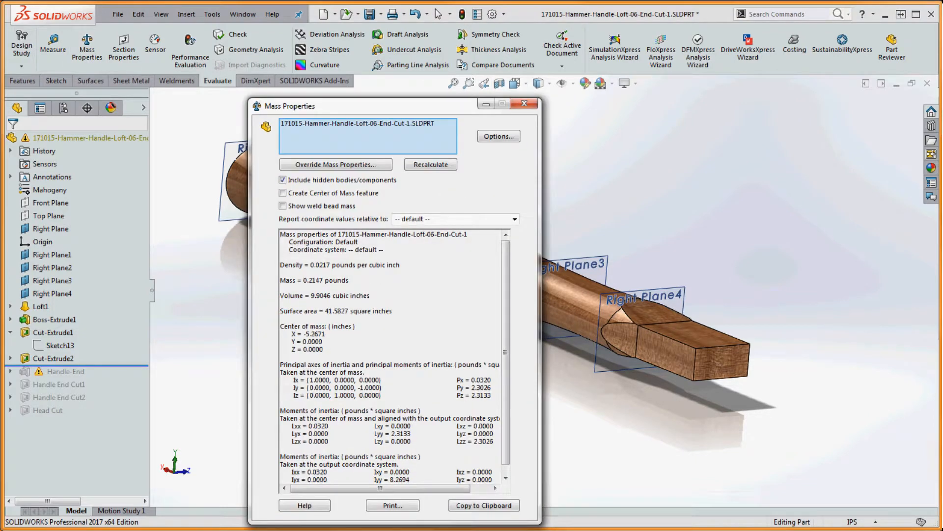
drag(942, 177, 575, 173)
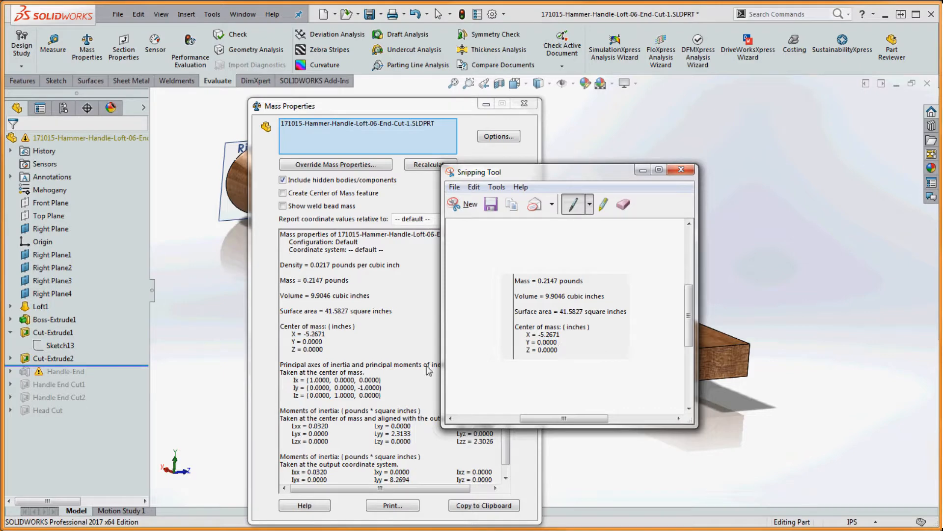
drag(551, 173, 942, 177)
click(525, 104)
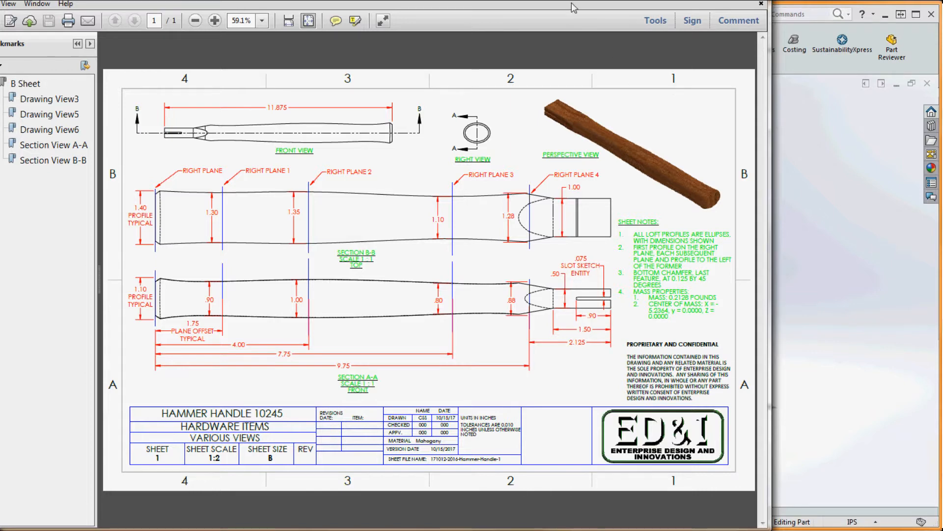
Sketch a straight slot on the Front Plane, about 0.98 in between centers and 0.115 in wide, running inward from the end edge's midpoint.
mouse_move(557, 1)
mouse_down()
mouse_move(942, 108)
mouse_move(942, 118)
mouse_up()
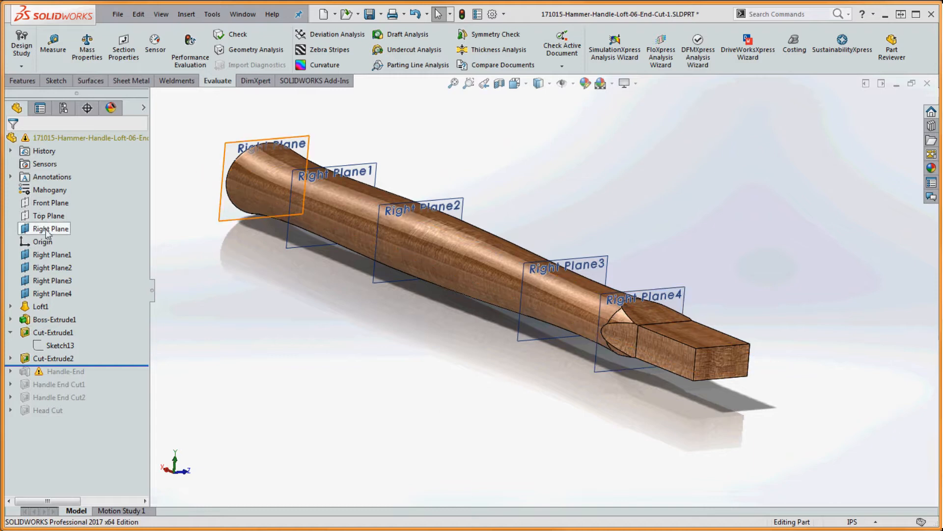
click(49, 203)
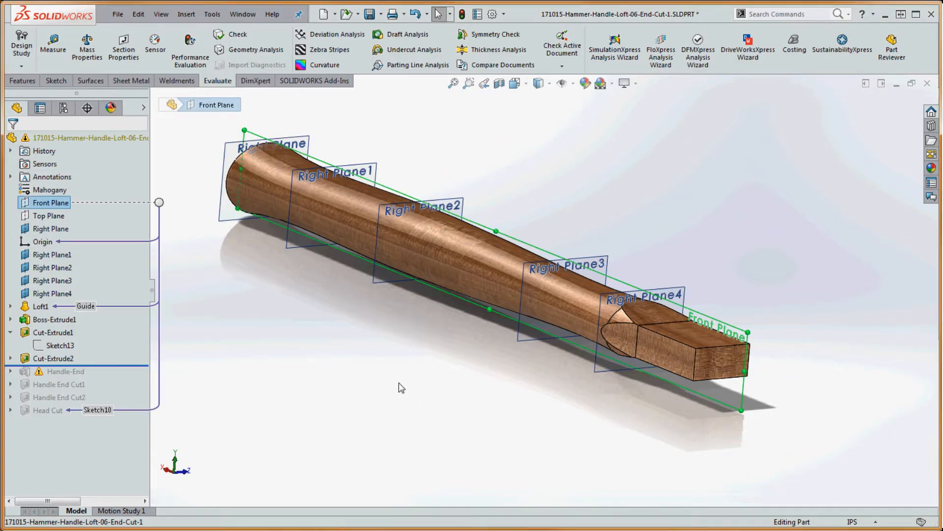
key(ctrl+8)
key(ctrl+8)
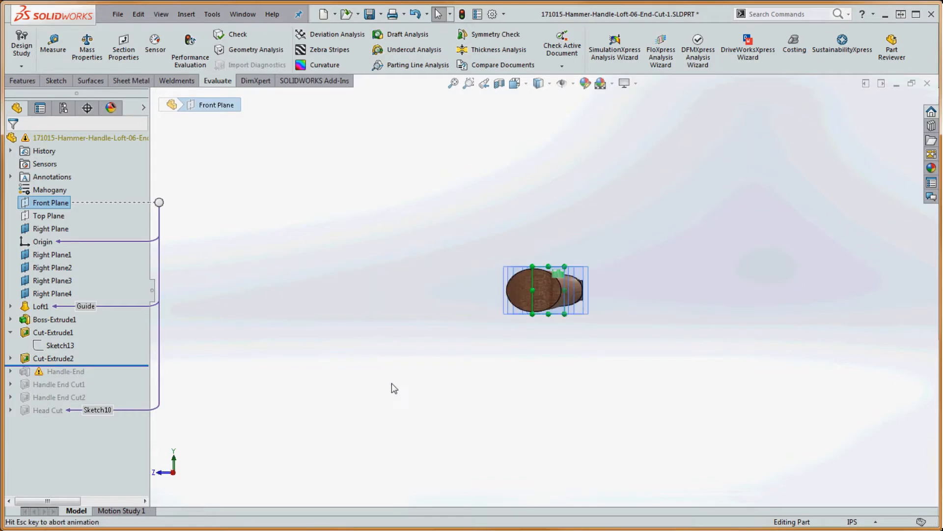
scroll(729, 294, down, 5)
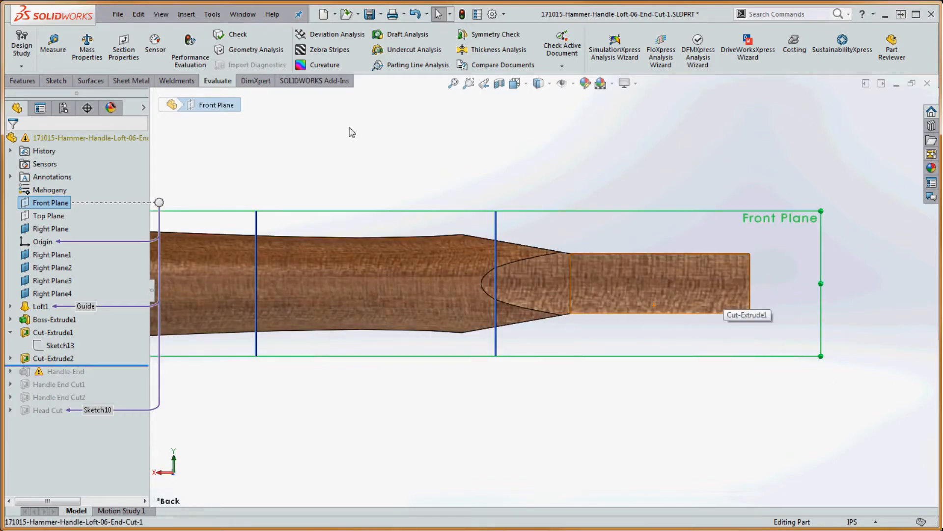
click(63, 83)
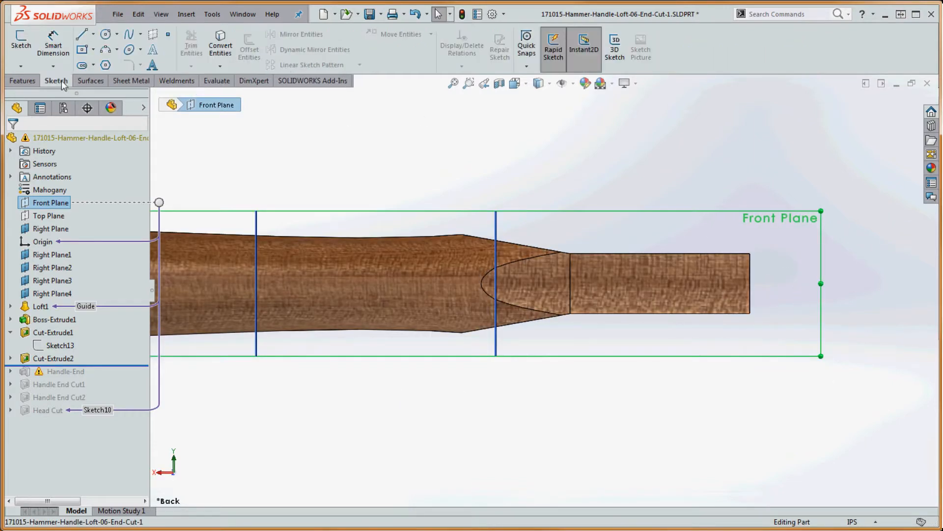
click(93, 65)
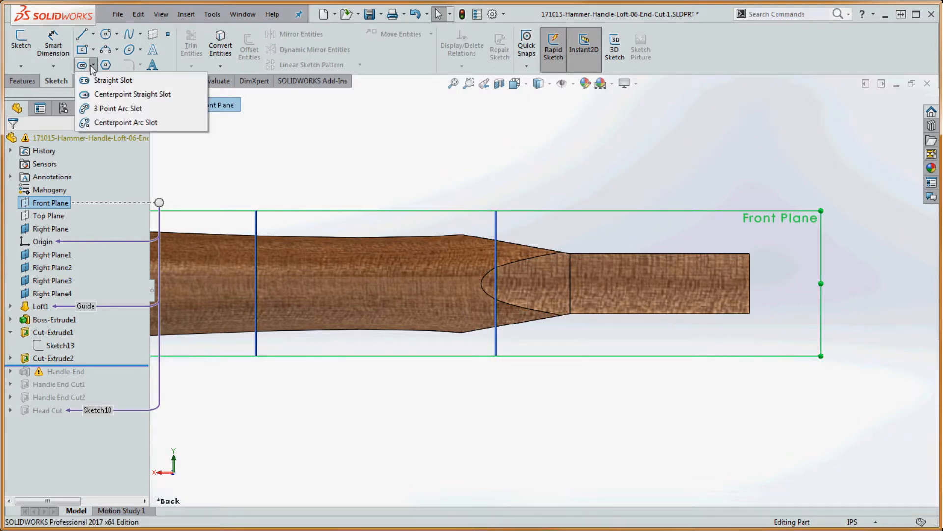
click(104, 80)
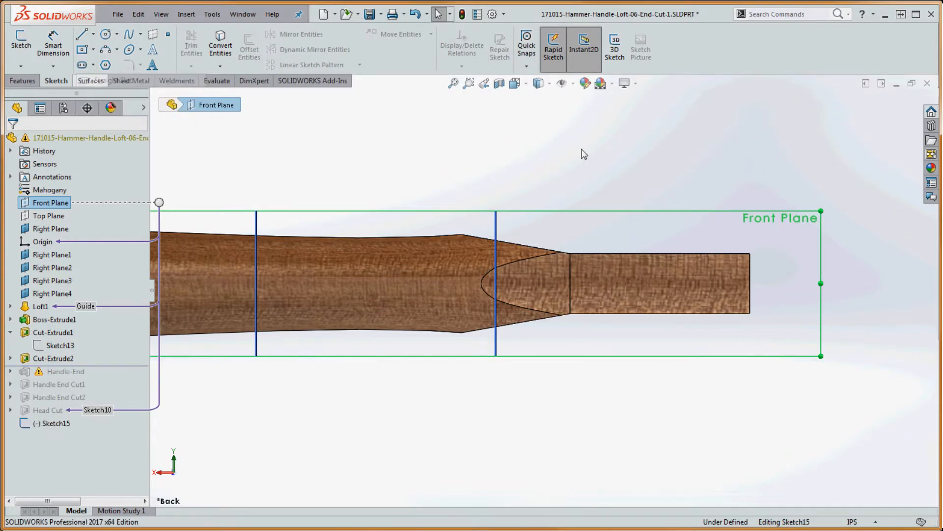
click(750, 283)
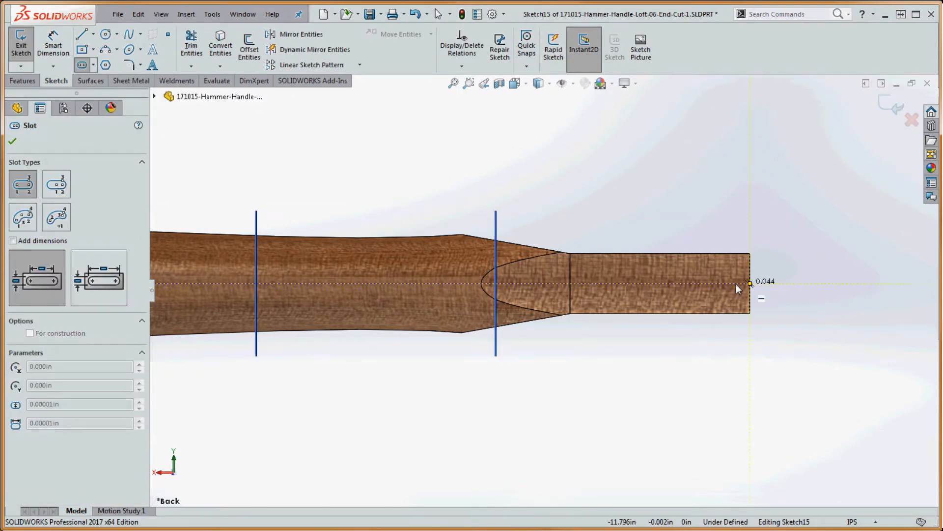
click(633, 285)
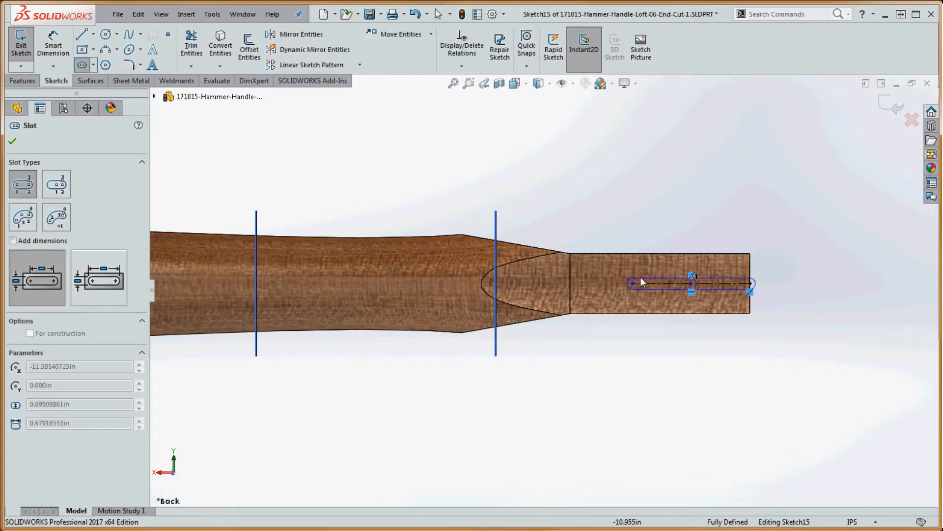
click(640, 276)
key(Escape)
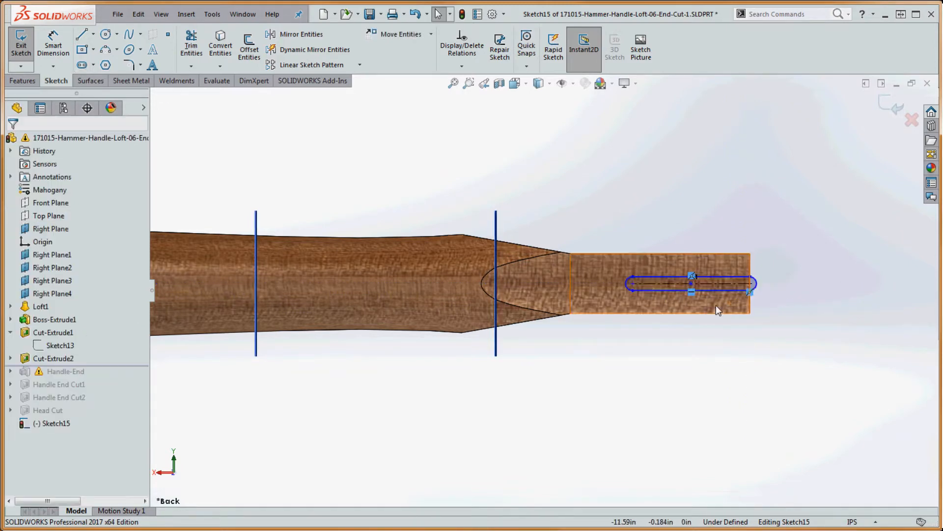
Dimension the slot's length from its inner arc to the slot center point on the handle's end edge.
scroll(772, 291, down, 5)
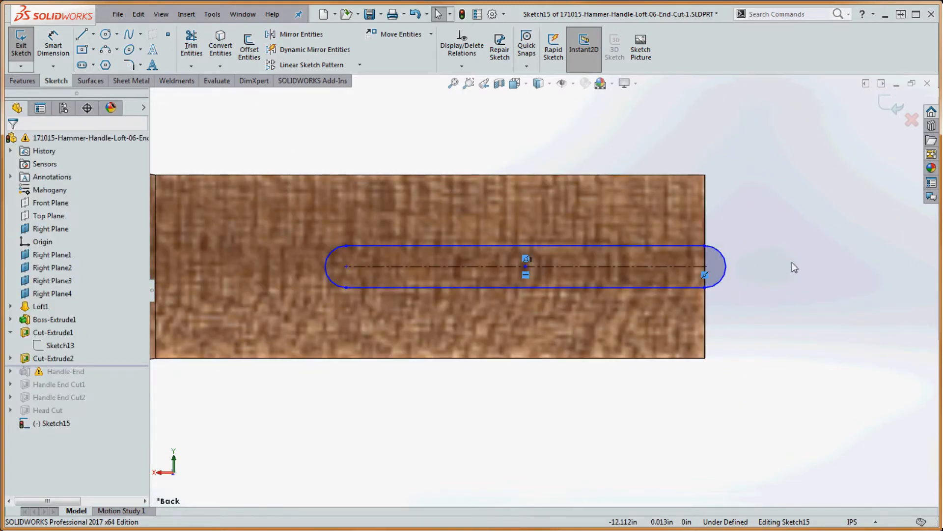
click(53, 46)
click(328, 276)
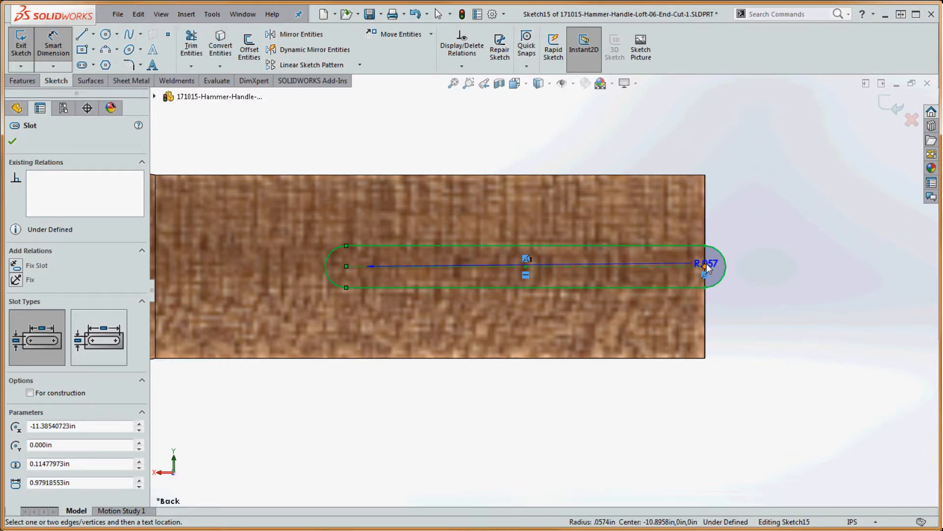
click(704, 267)
click(601, 321)
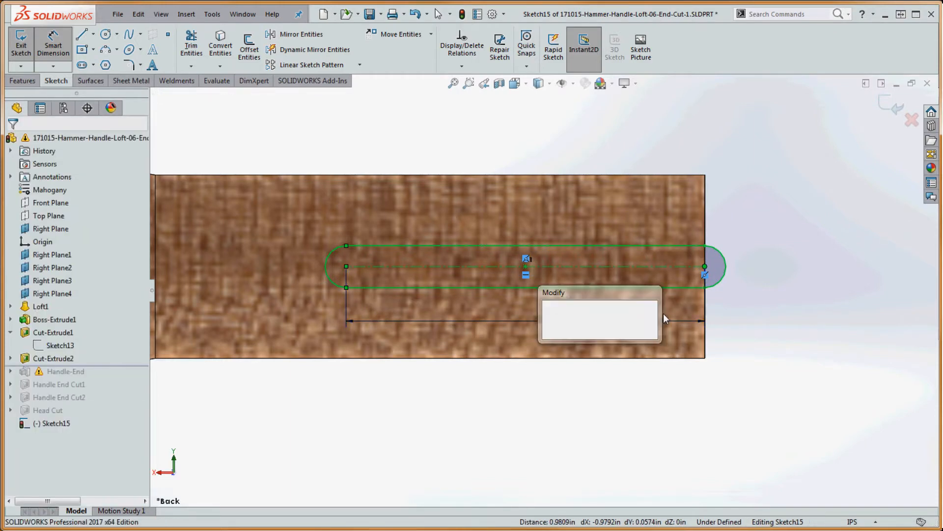
click(549, 316)
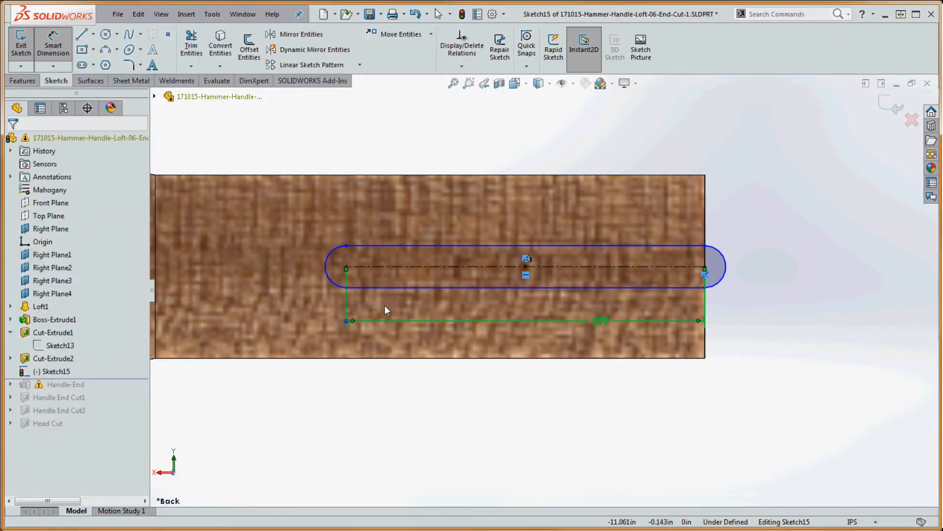
Set the slot length dimension's first arc condition to Max and its value to 0.9 in.
click(44, 162)
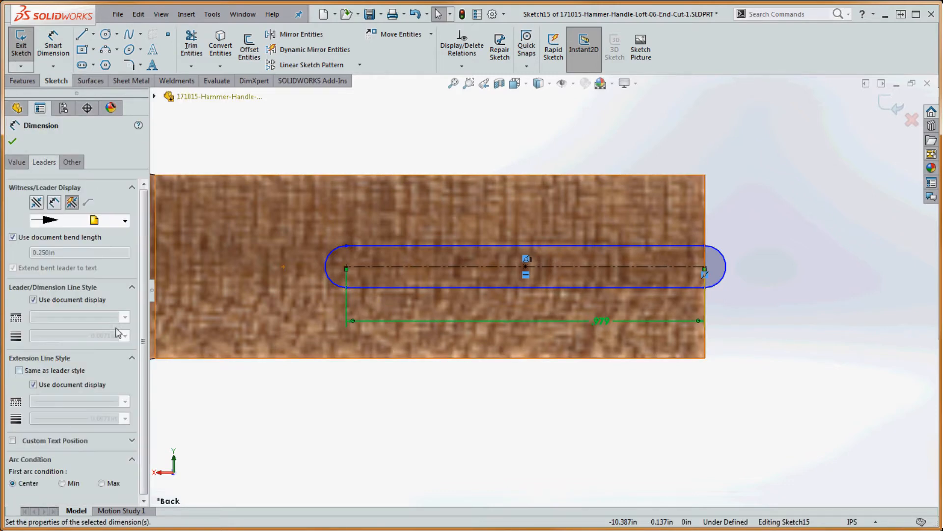
click(102, 483)
click(406, 429)
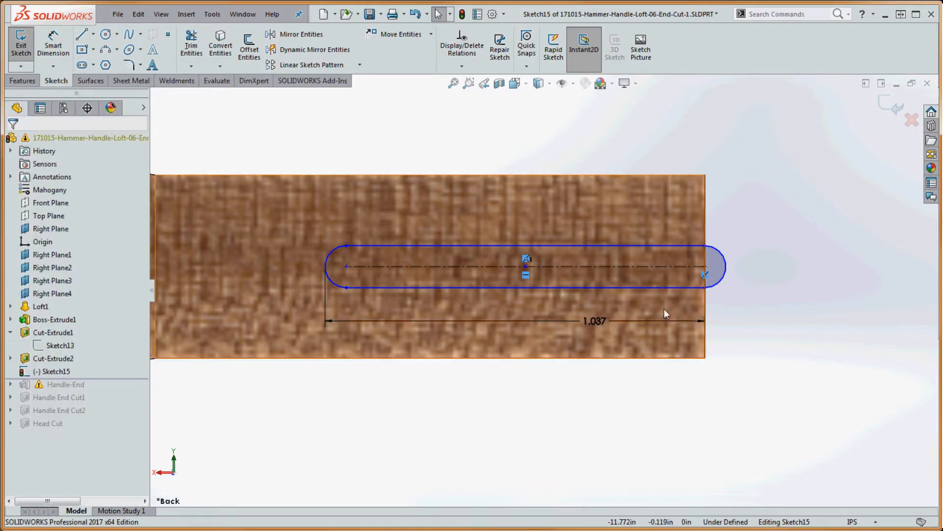
click(604, 323)
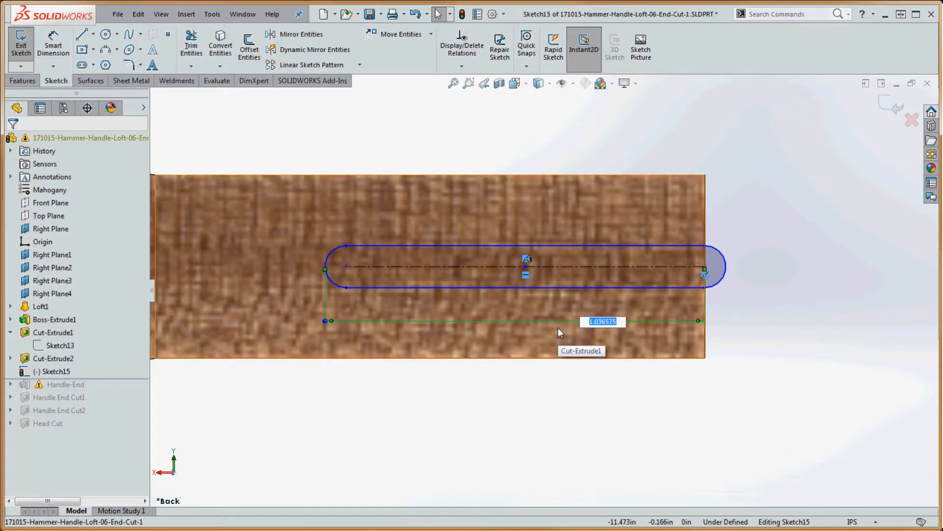
text(.9)
key(Return)
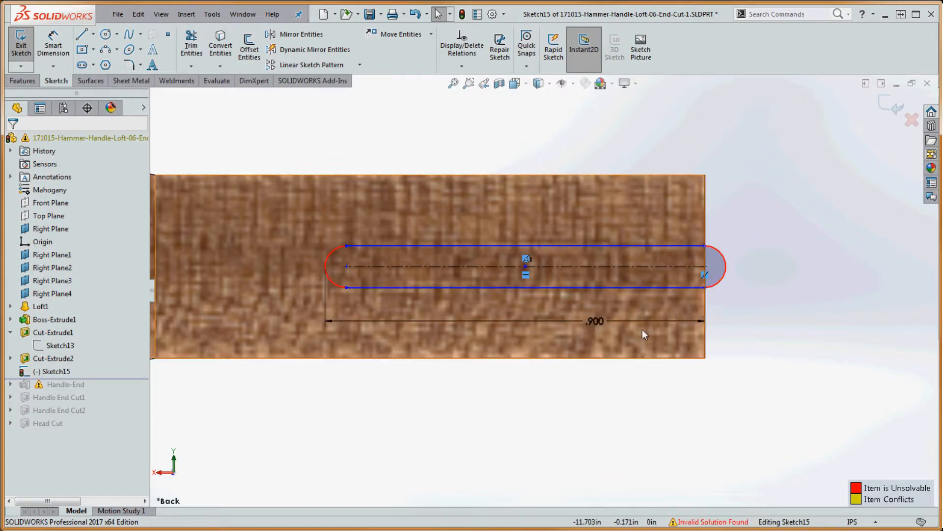
Shorten and narrow the slot to about 0.072 in wide by moving its lower inner endpoint toward the handle's end edge.
click(630, 320)
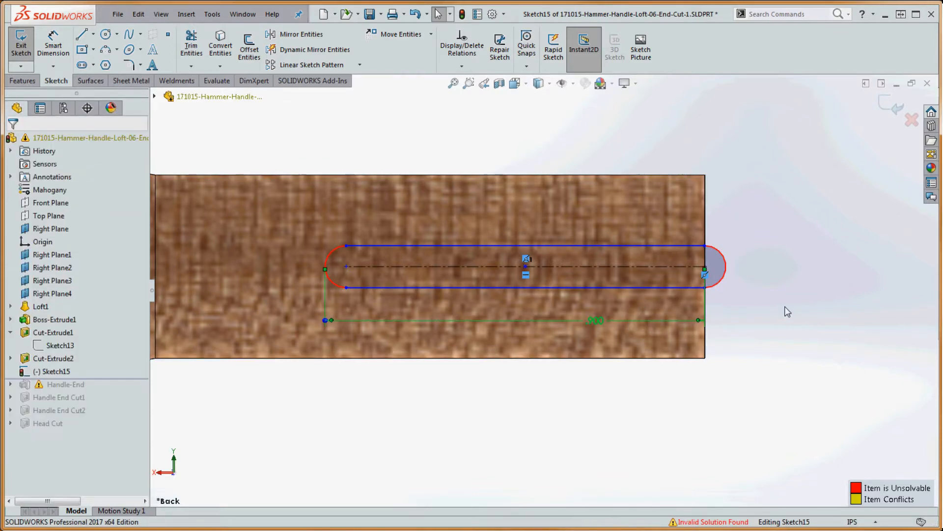
drag(347, 286, 385, 288)
click(826, 337)
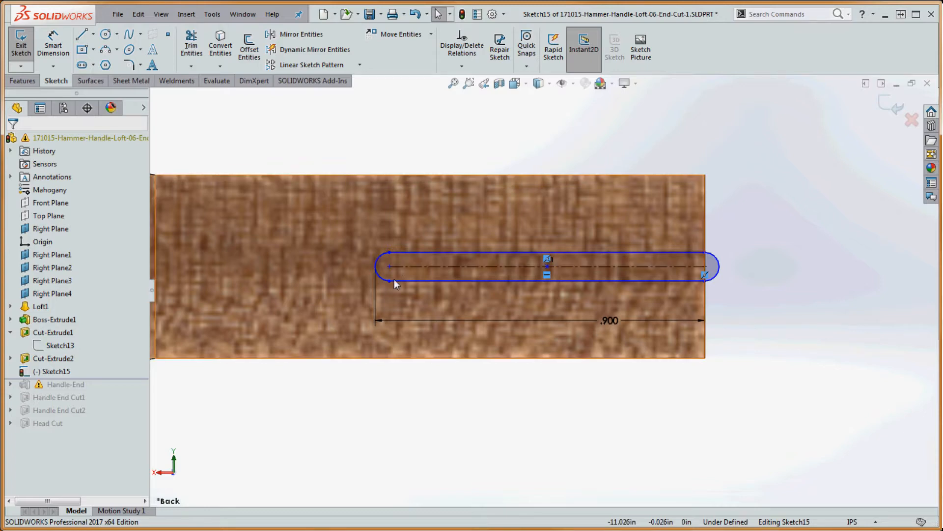
drag(389, 284, 389, 281)
click(757, 337)
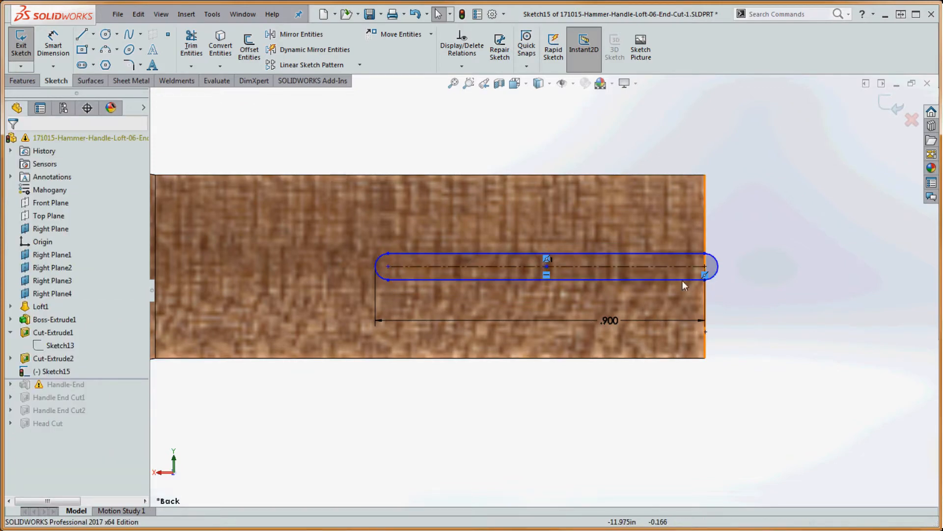
Dimension the slot's width and set it to 0.075 in.
click(57, 42)
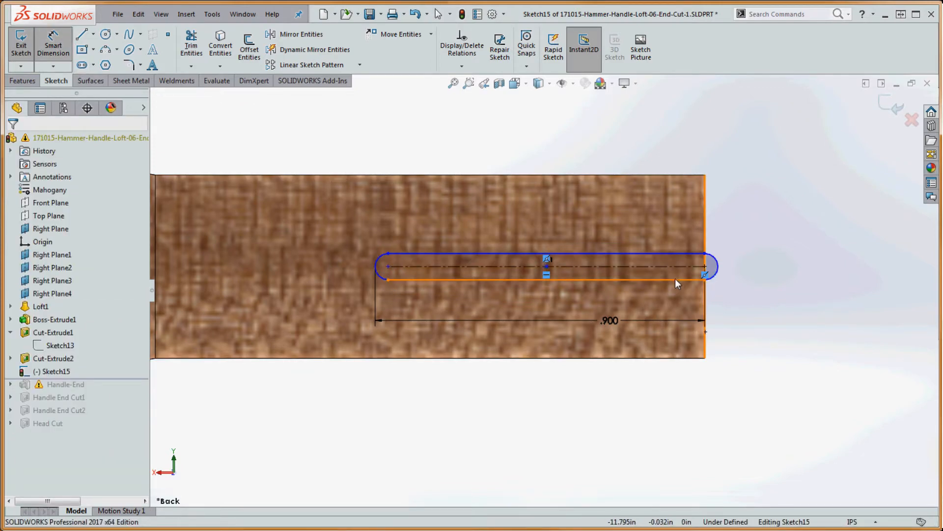
click(675, 280)
click(742, 225)
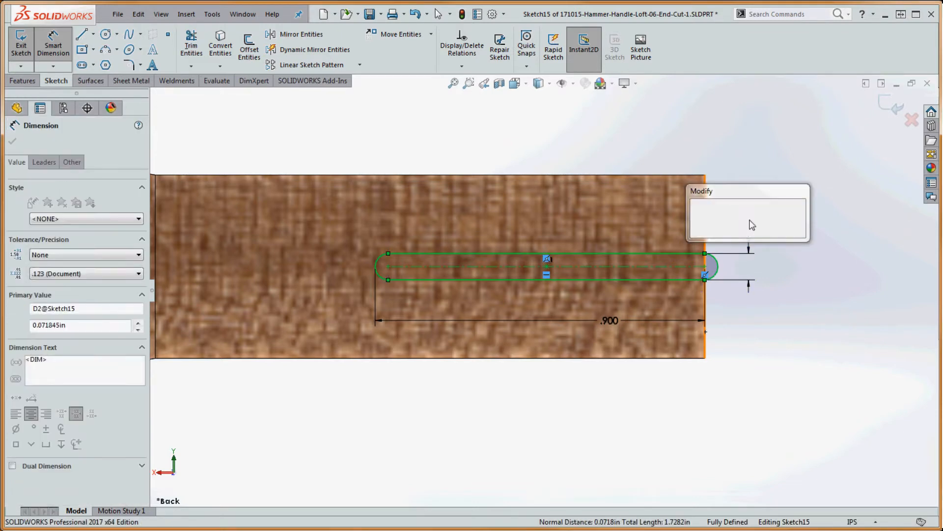
key(Return)
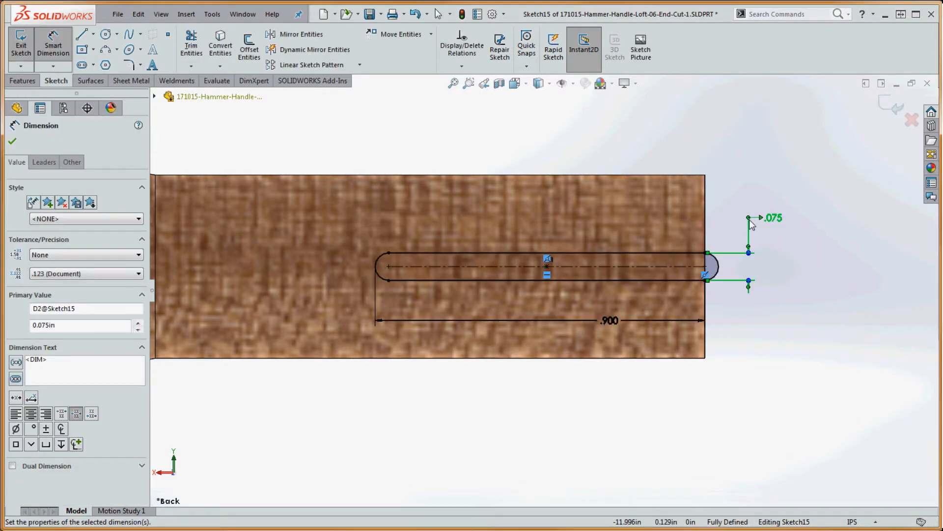
click(711, 120)
Cut the slot profile through the handle end with an Extruded Cut set to Through All - Both.
click(23, 80)
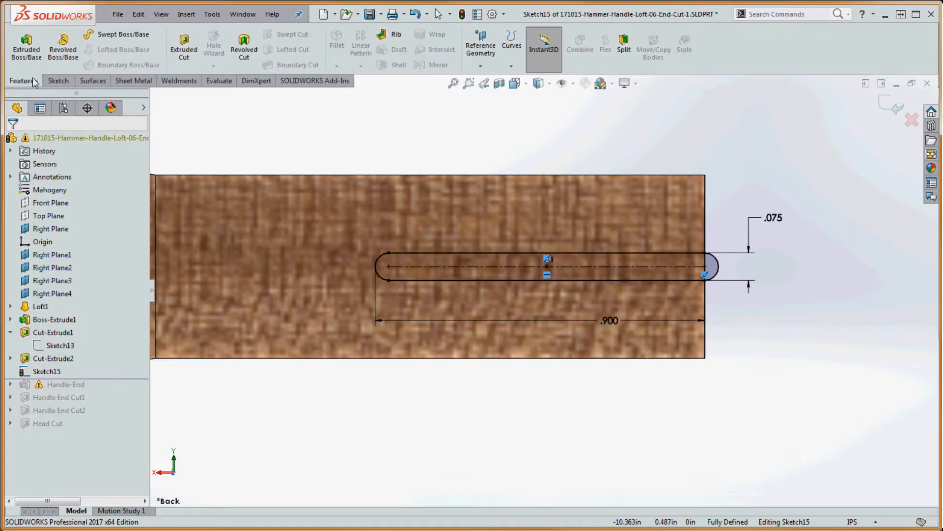
click(183, 50)
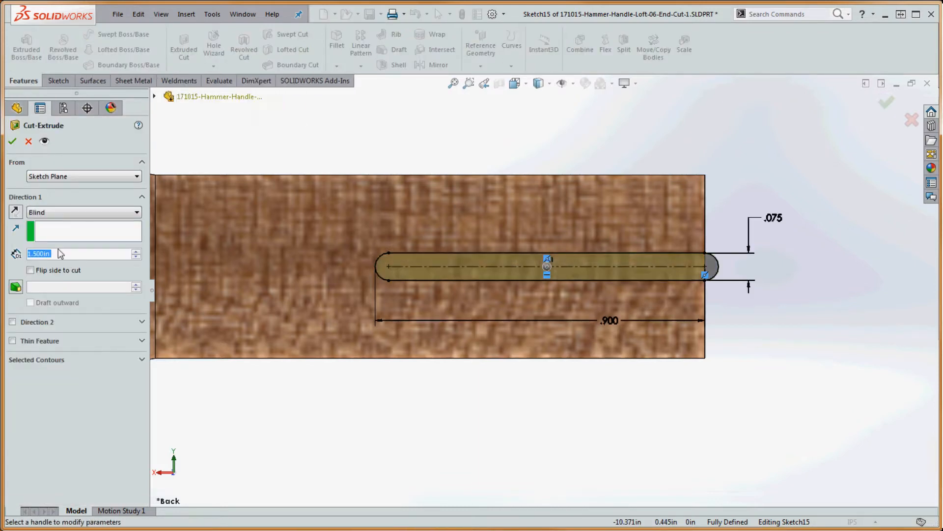
click(68, 213)
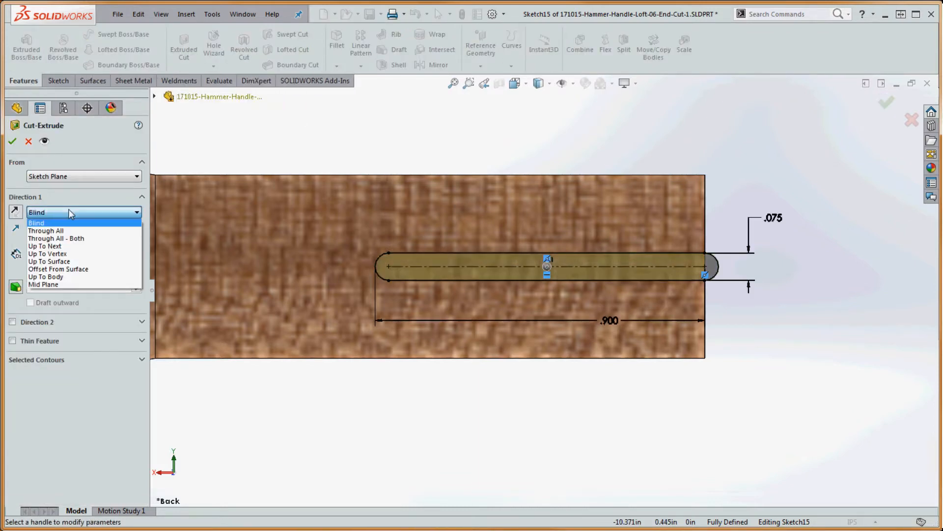
click(74, 238)
click(12, 141)
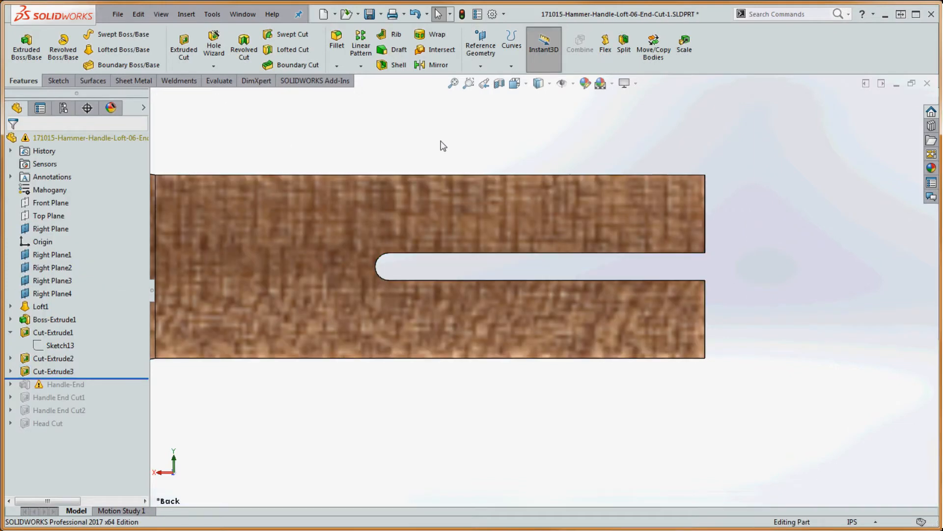
scroll(651, 242, up, 3)
scroll(649, 238, up, 10)
scroll(575, 297, down, 1)
middle_drag(568, 298, 584, 306)
scroll(579, 300, up, 1)
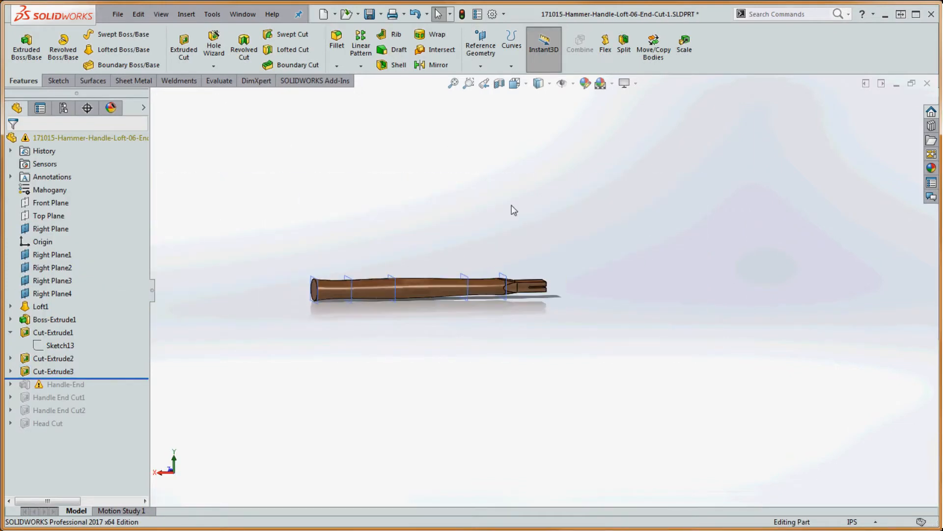
scroll(462, 252, down, 5)
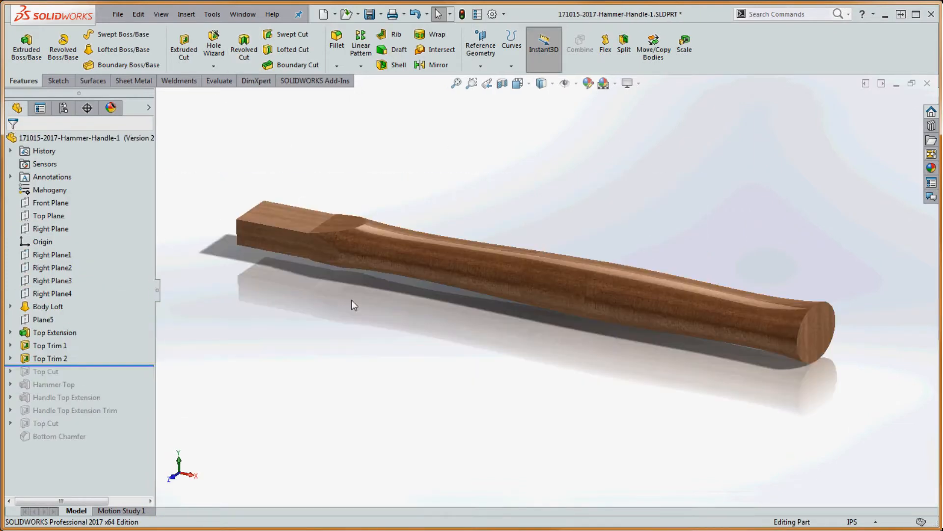
drag(117, 365, 118, 378)
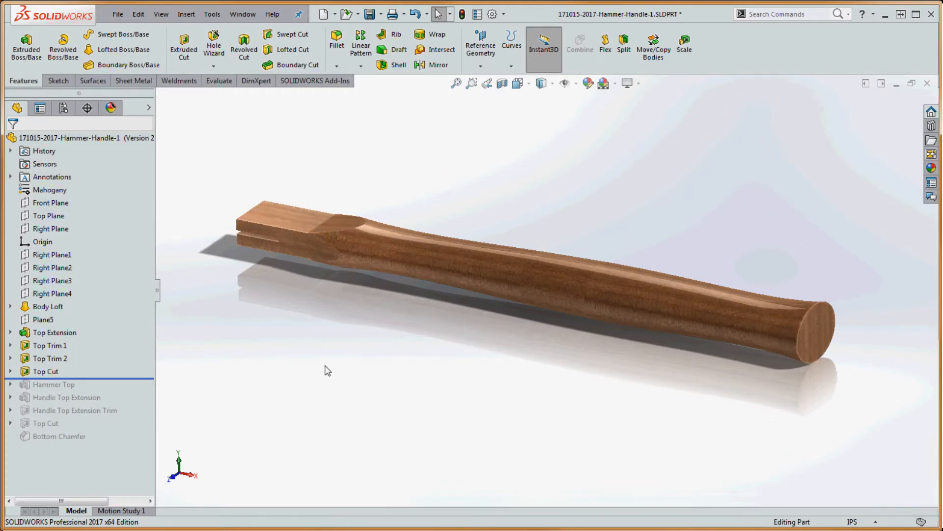
click(224, 85)
click(80, 50)
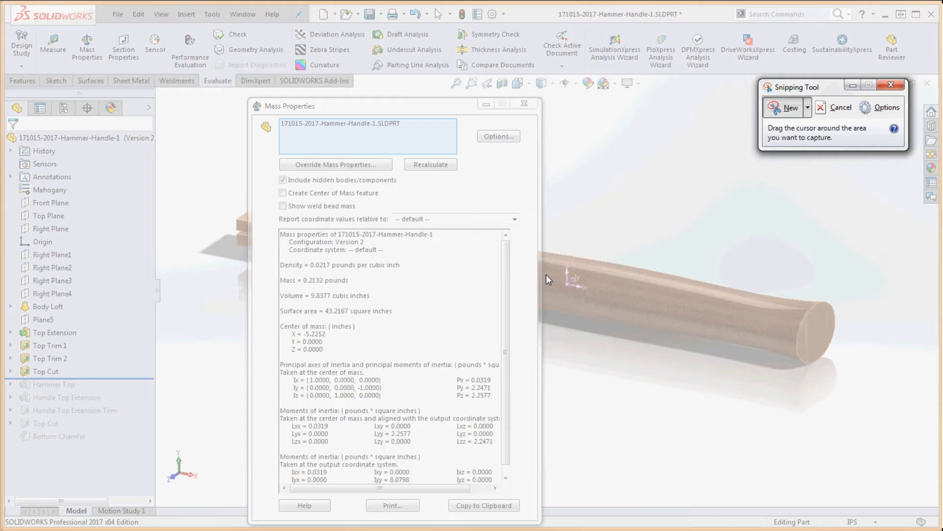
drag(272, 273, 396, 359)
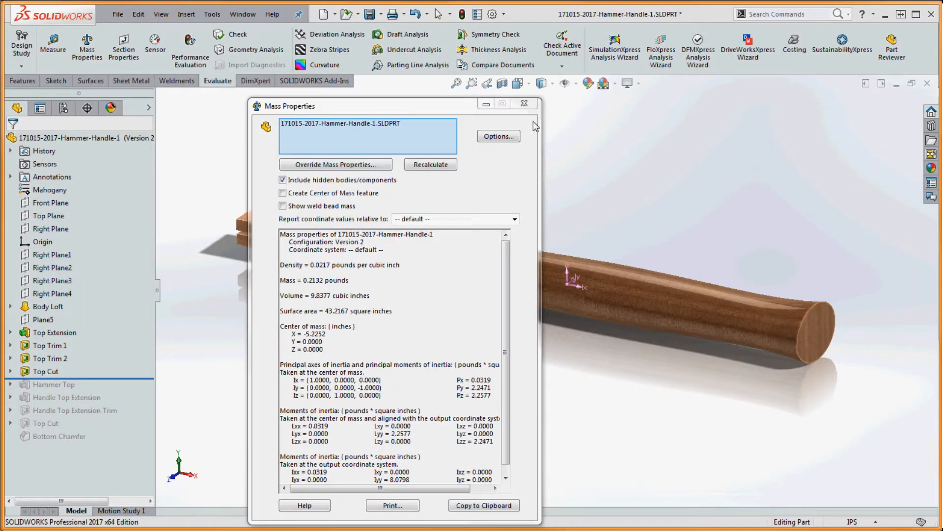
click(524, 103)
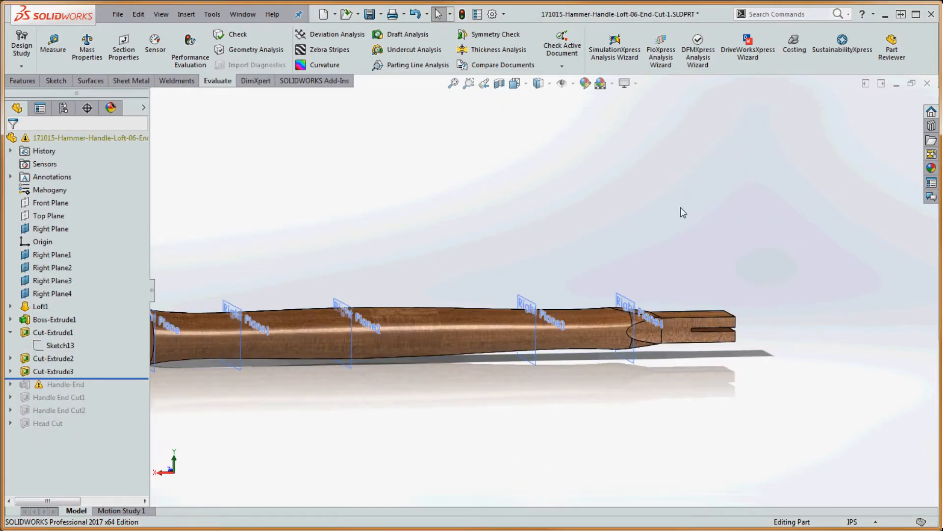
Evaluate the slotted 171015-Hammer-Handle-Loft-06-End-Cut-1 part's mass properties and compare them with the new reference snip.
click(87, 49)
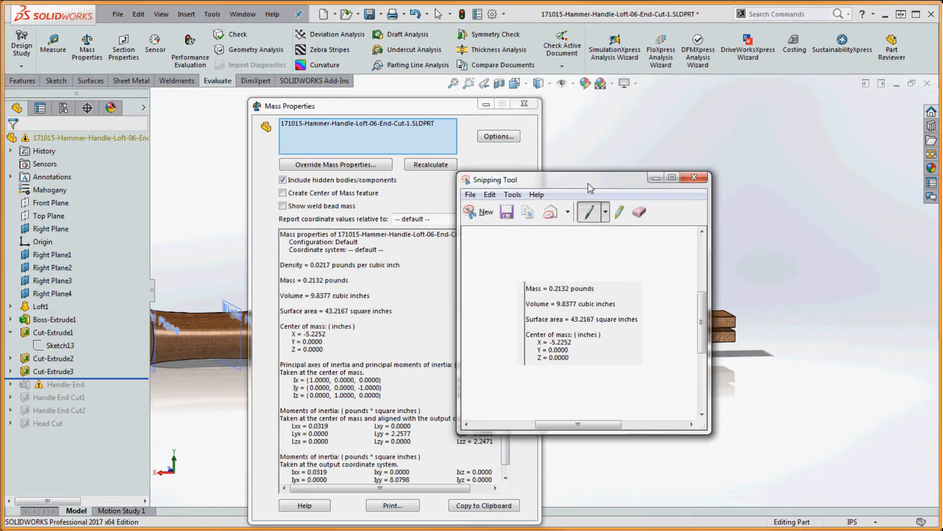
drag(589, 186, 572, 198)
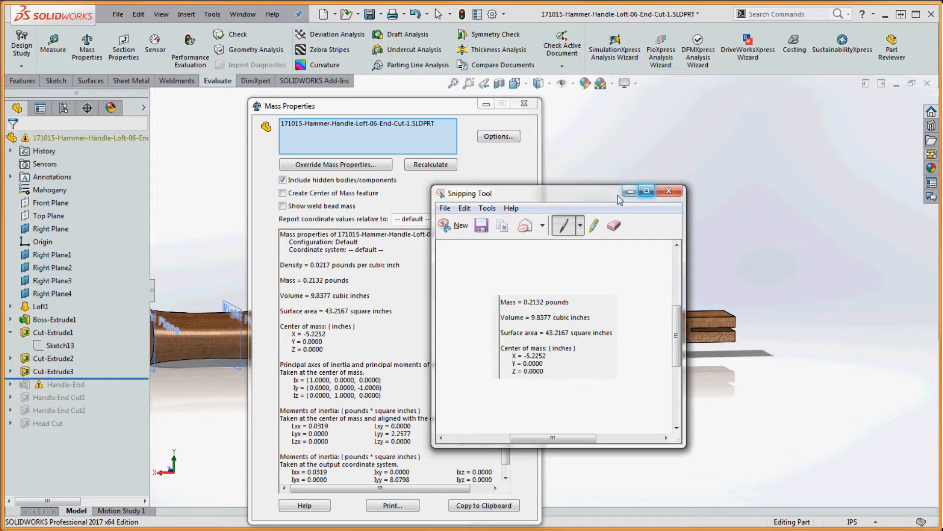
drag(574, 194, 717, 192)
click(854, 183)
click(525, 104)
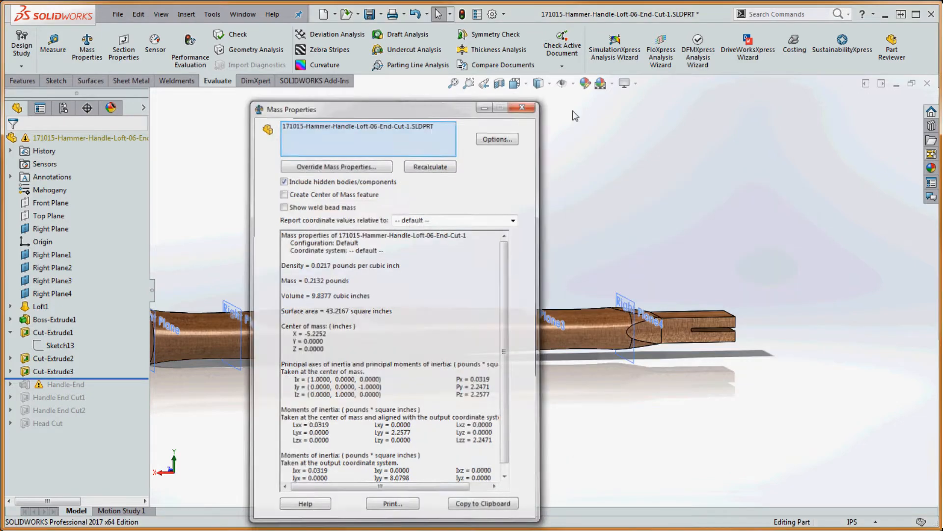
Roll the feature history forward past Head Cut and back to just after Cut-Extrude3.
scroll(496, 258, up, 4)
scroll(393, 290, down, 3)
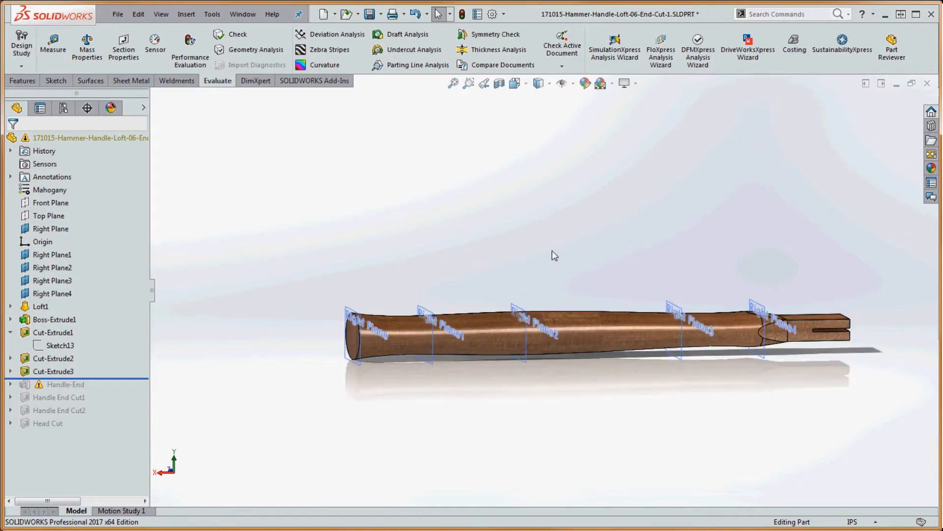
drag(105, 377, 99, 430)
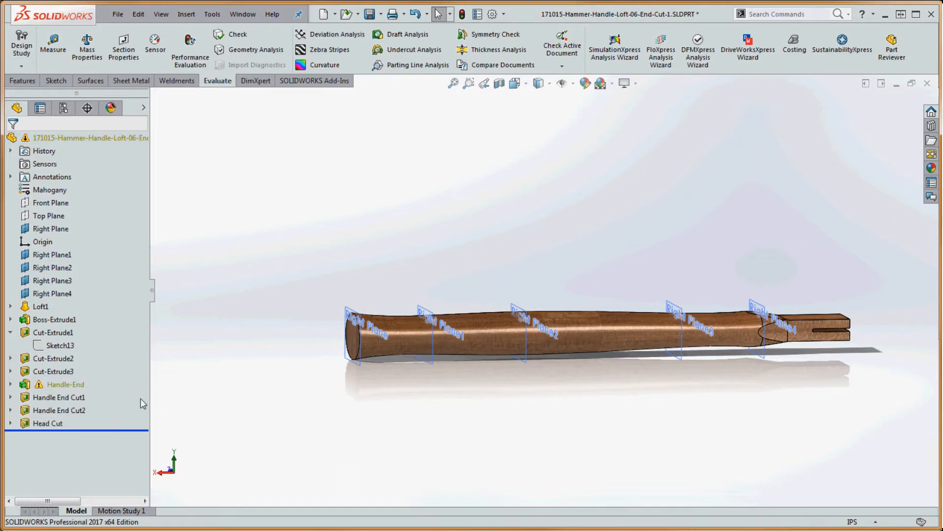
drag(105, 429, 107, 382)
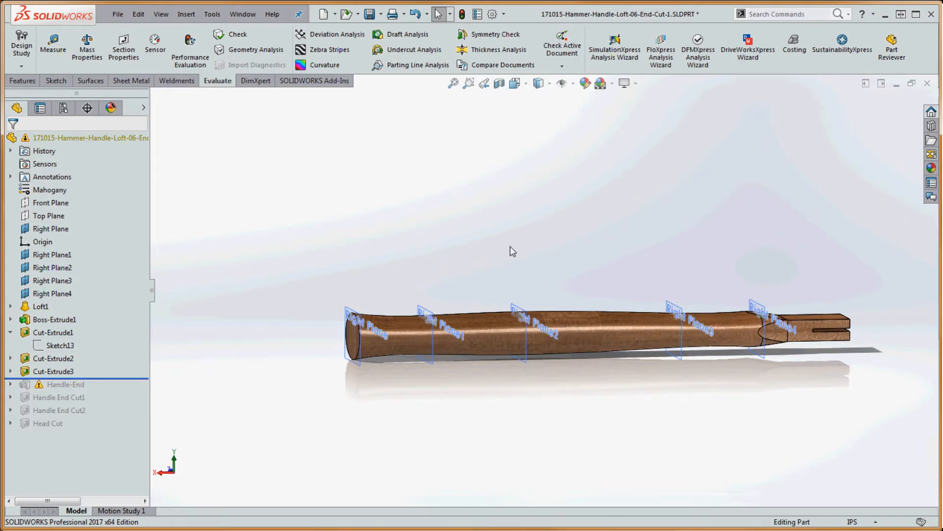
key(ctrl+Tab)
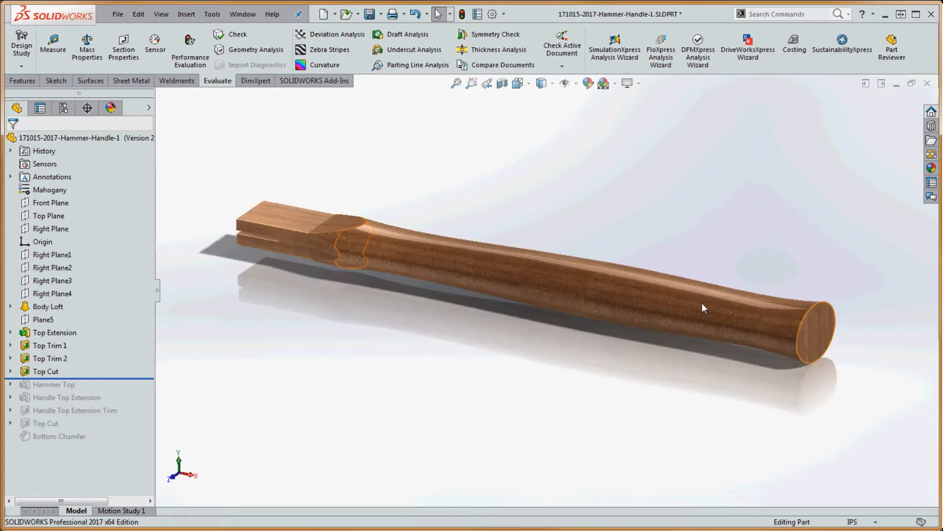
middle_drag(701, 302, 686, 304)
drag(101, 379, 100, 445)
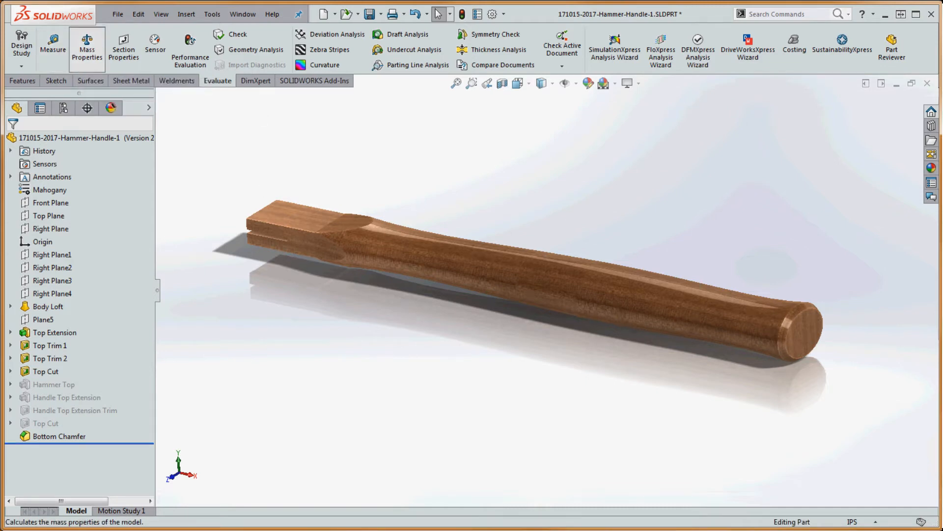
click(87, 49)
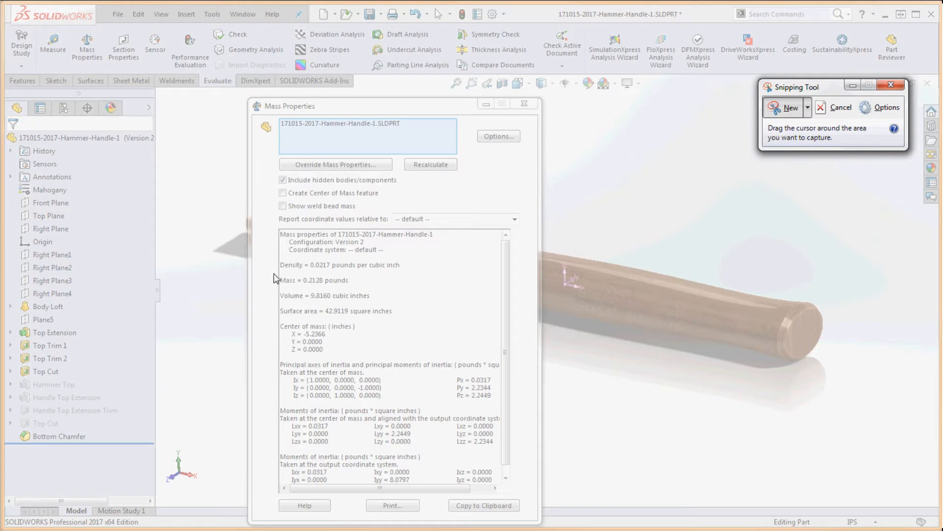
drag(273, 274, 399, 357)
drag(342, 178, 942, 216)
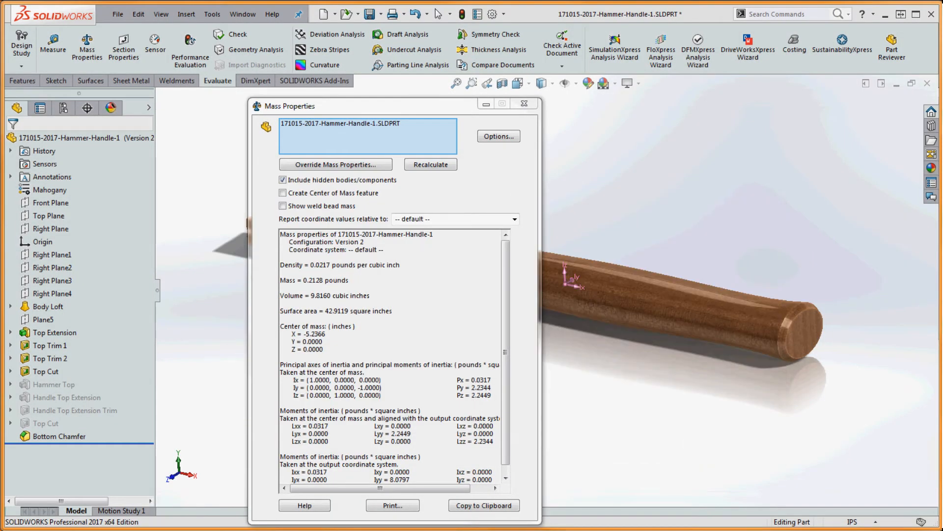
click(528, 103)
click(525, 104)
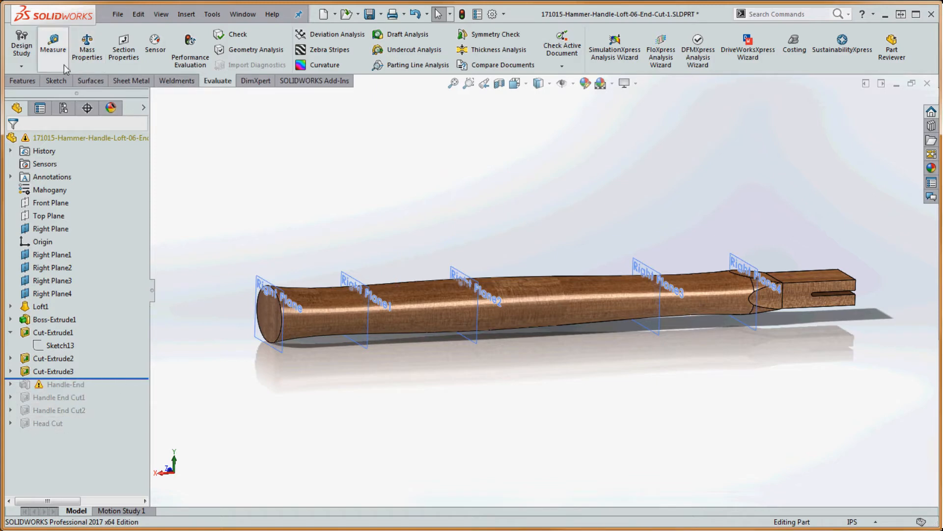
Chamfer the edge of the handle's elliptical bottom face with an angle-distance chamfer of 0.1 in at 45 degrees.
click(23, 81)
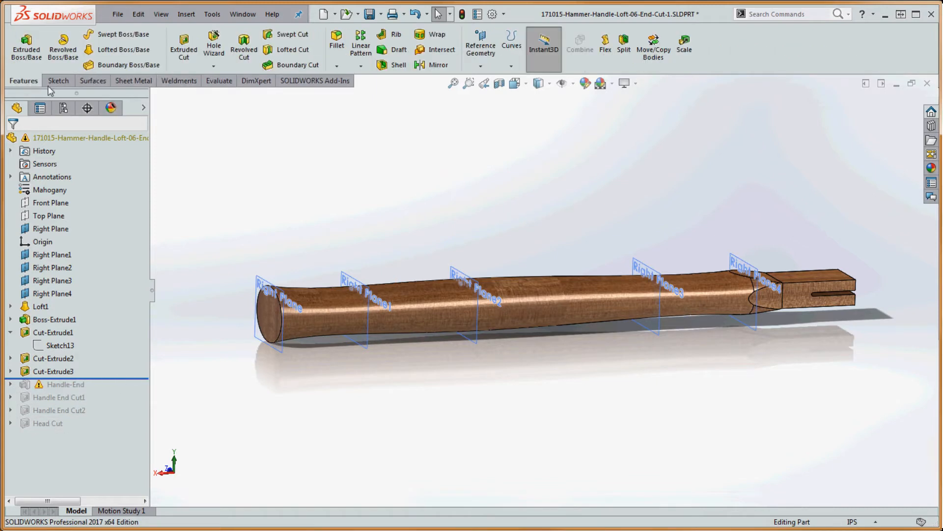
click(337, 66)
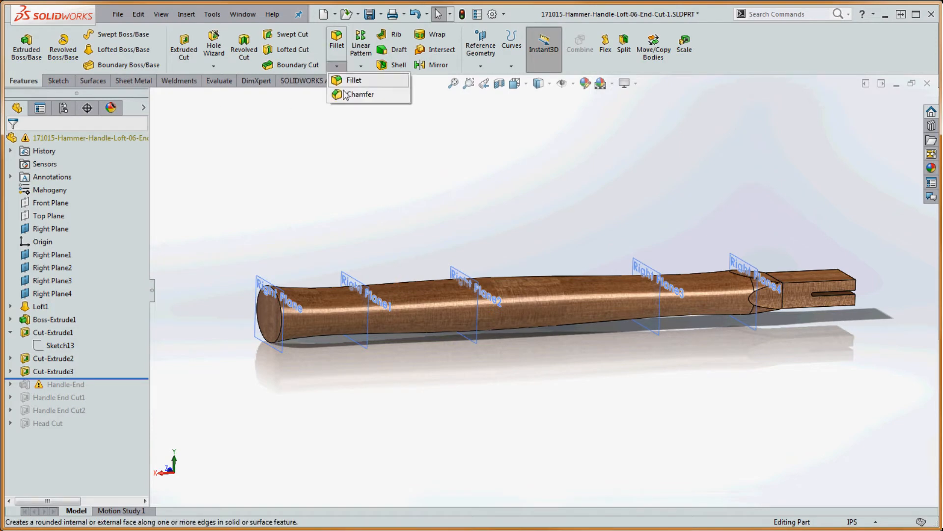
click(356, 93)
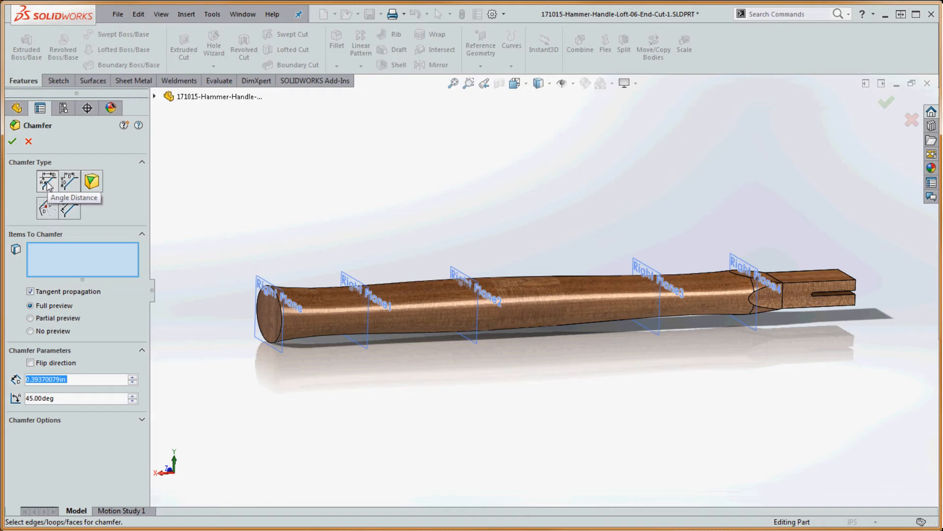
scroll(288, 343, down, 5)
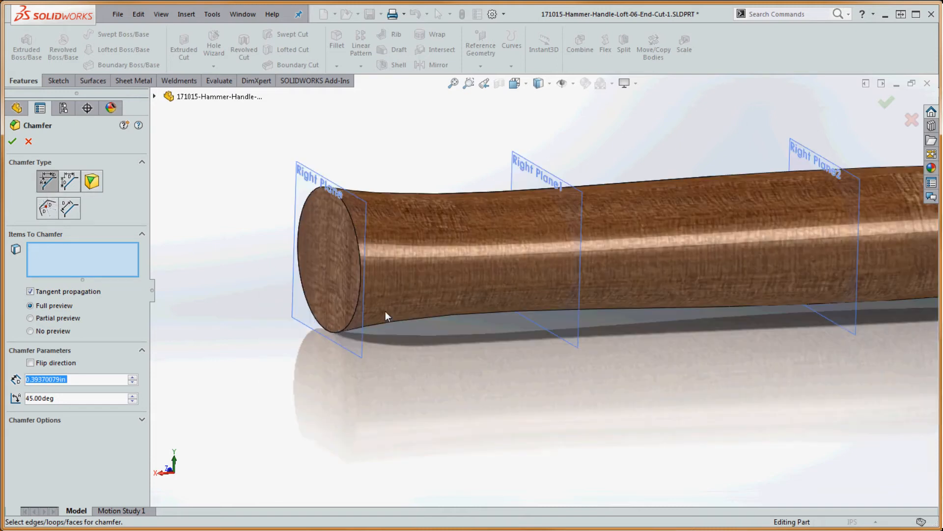
click(359, 319)
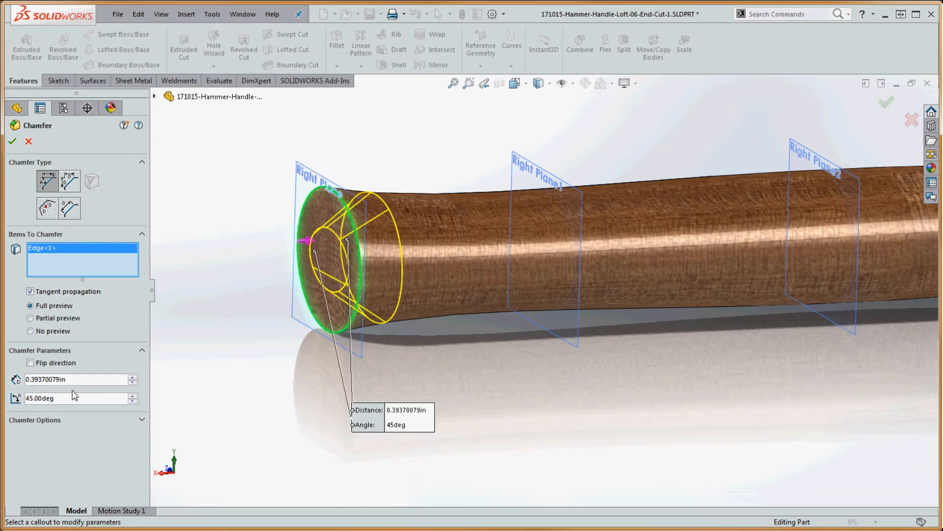
double_click(63, 379)
text(0.1)
key(Return)
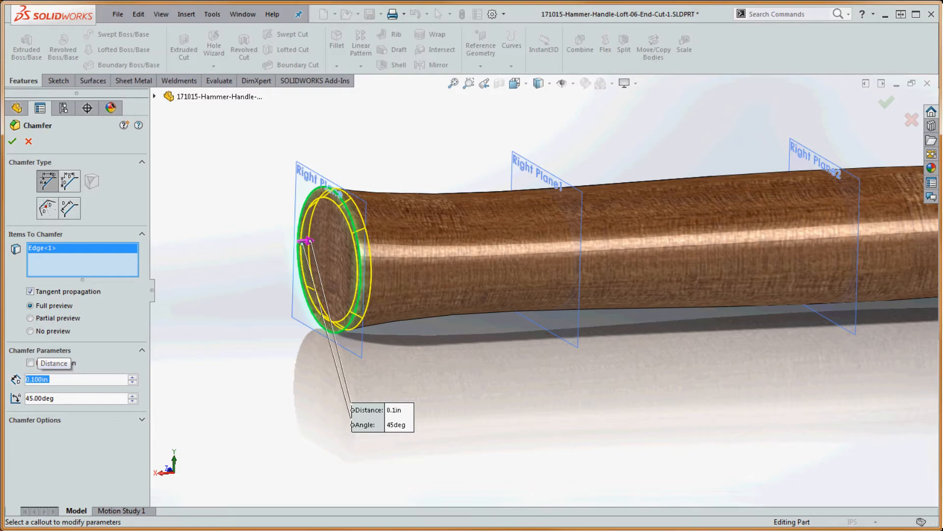
click(13, 142)
click(213, 163)
Evaluate the chamfered handle's mass properties and compare mass, volume, surface area and center of mass with the reference snip.
scroll(641, 261, up, 5)
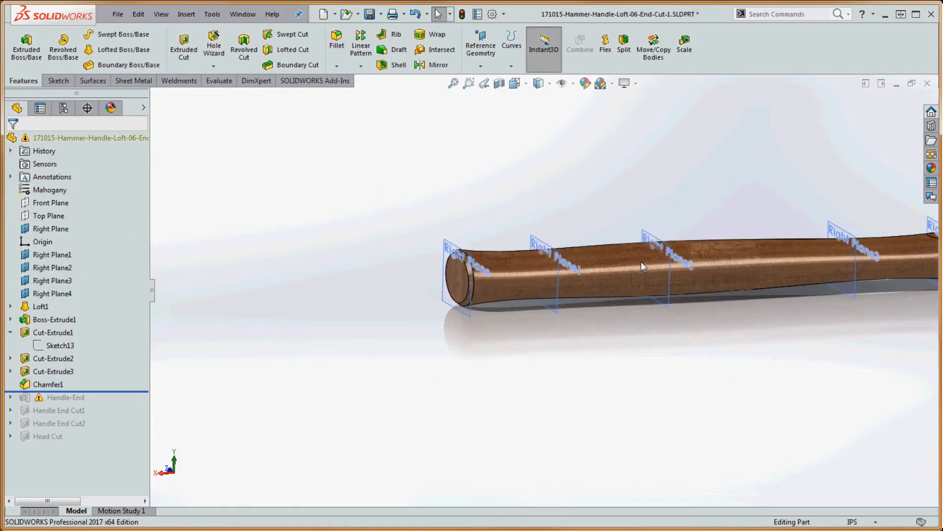
scroll(641, 261, up, 3)
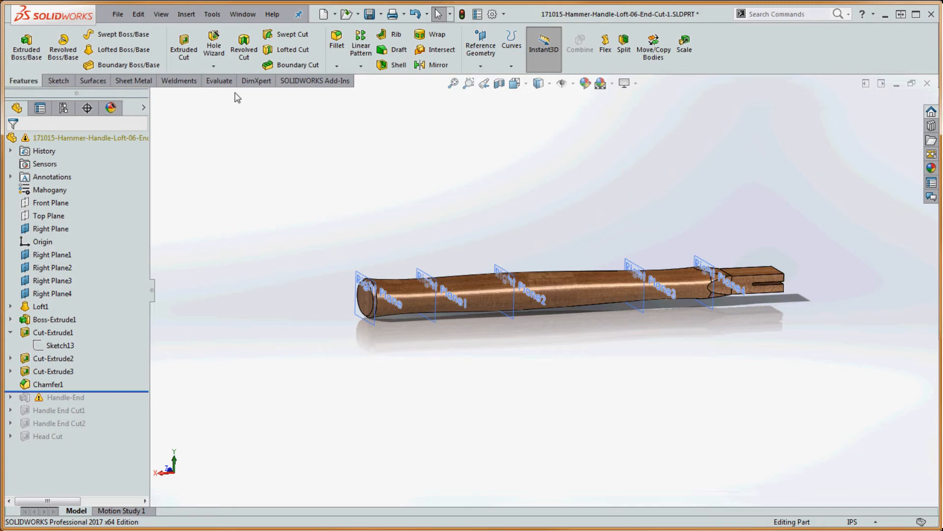
click(218, 81)
click(100, 60)
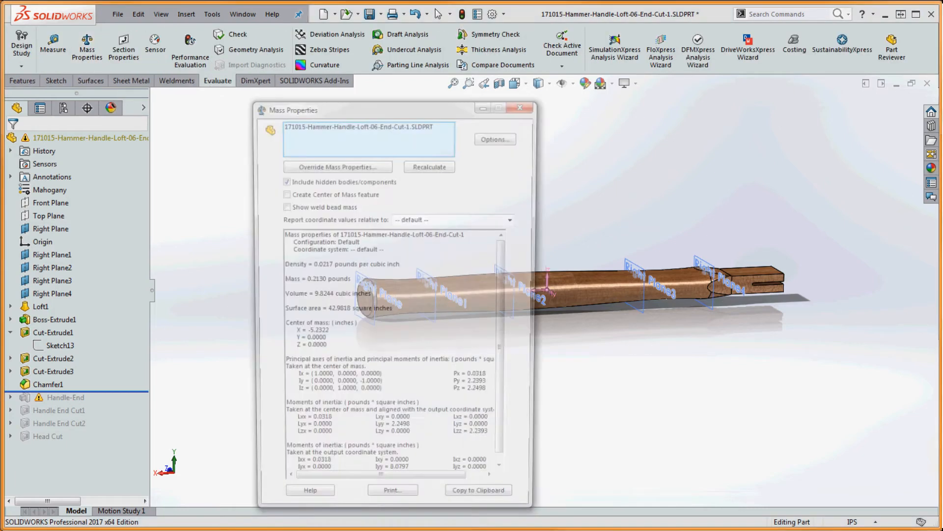
drag(942, 260, 554, 192)
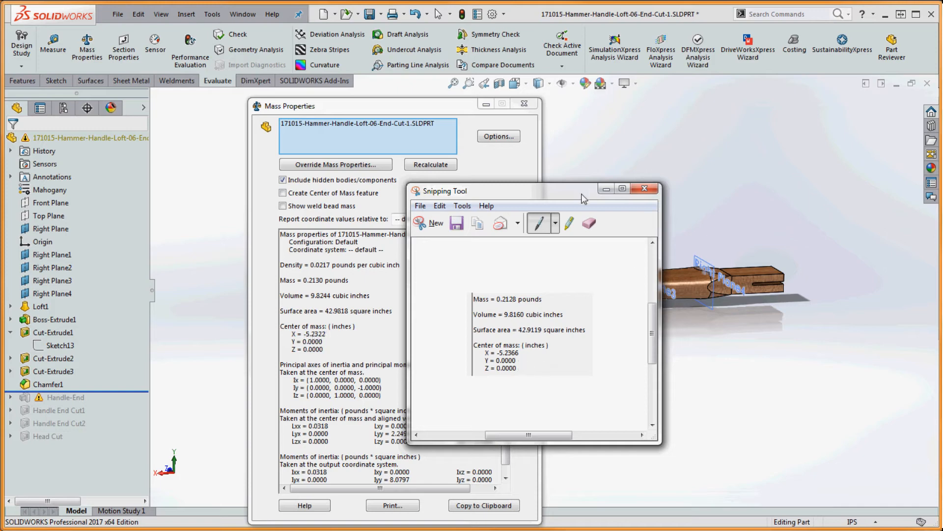
drag(566, 196, 691, 189)
click(848, 203)
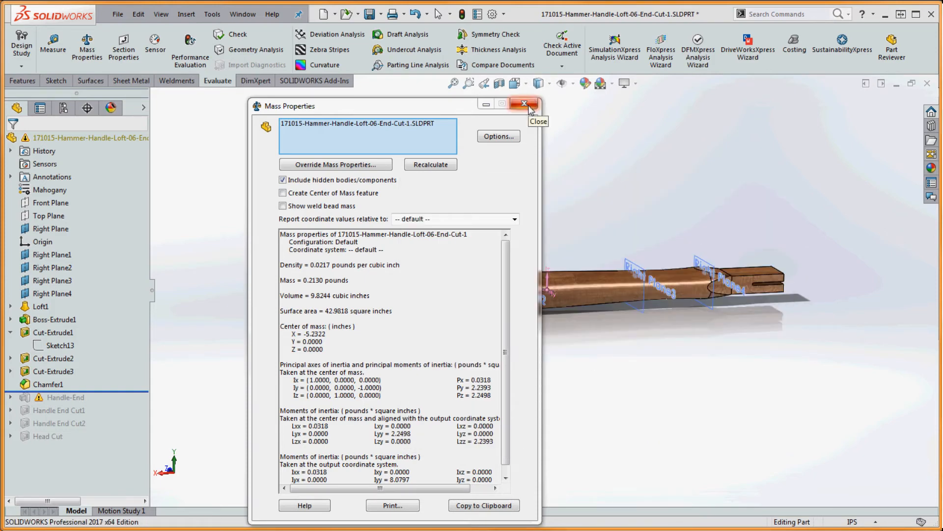
Check the unit and accuracy options used for the mass properties, and close the report without changing them.
click(510, 140)
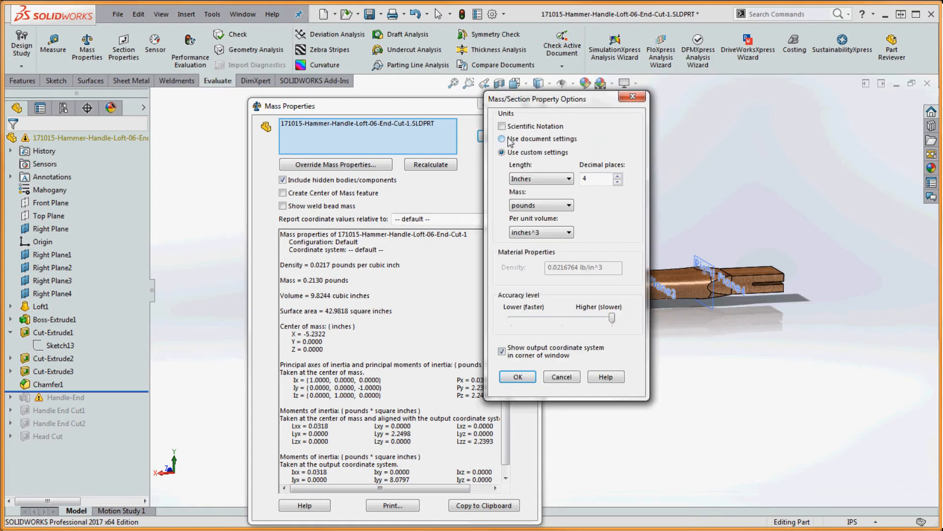
click(561, 377)
click(534, 105)
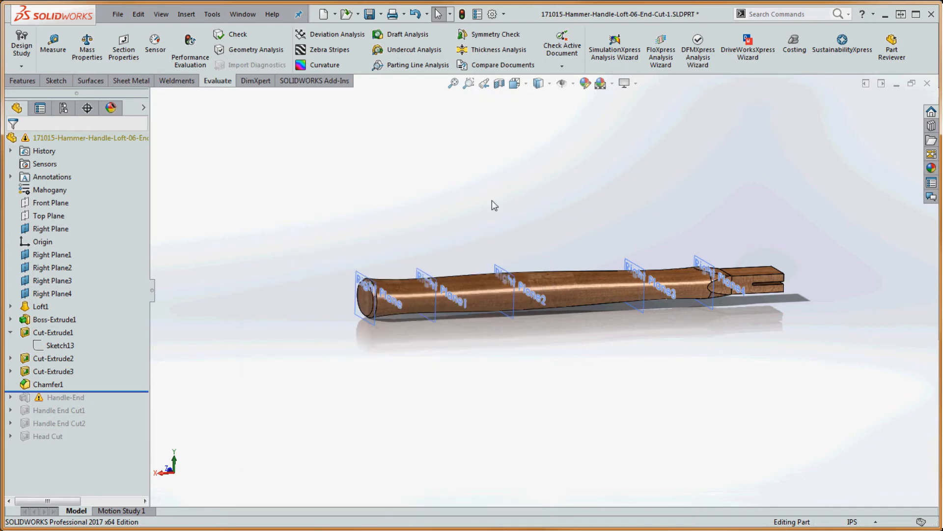
Review the chamfered handle and the features that build it in the feature history, from Loft1 to Cut-Extrude2.
scroll(474, 326, down, 5)
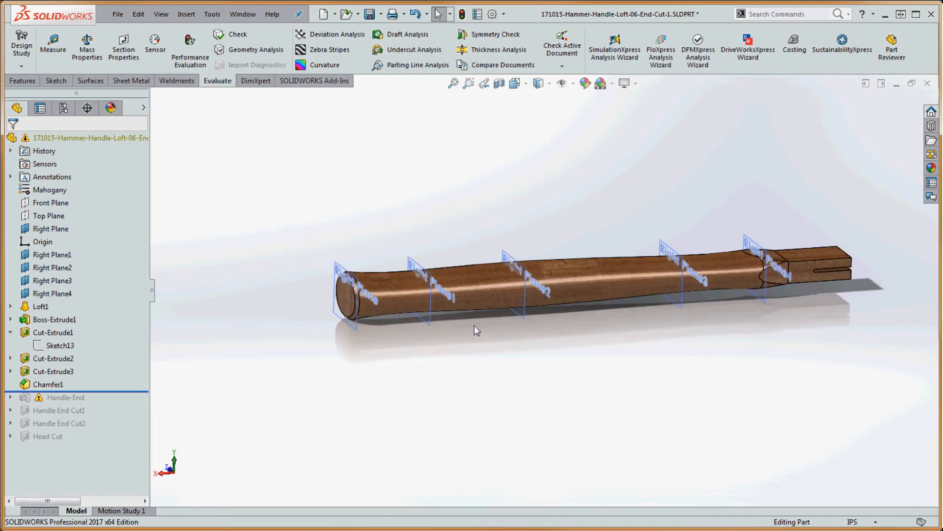
scroll(568, 280, up, 1)
scroll(880, 223, up, 1)
scroll(810, 268, down, 1)
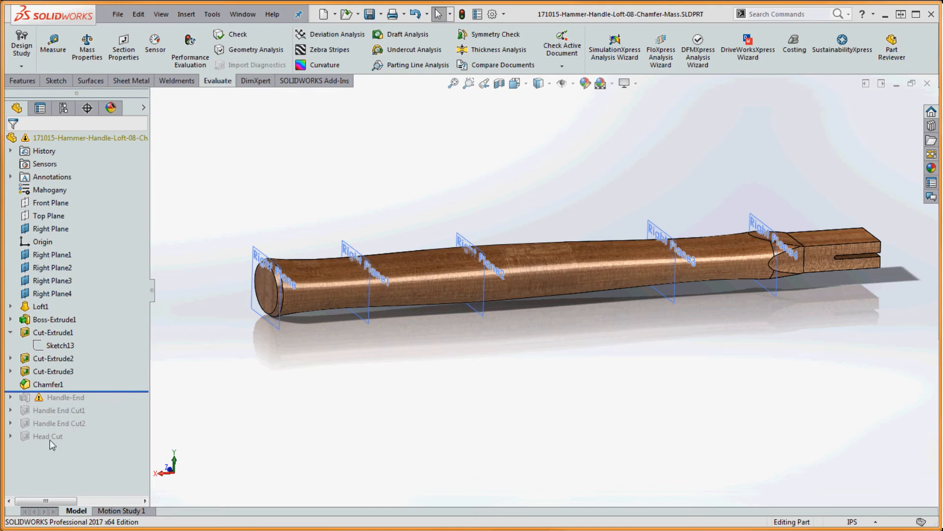
right_click(50, 402)
key(Escape)
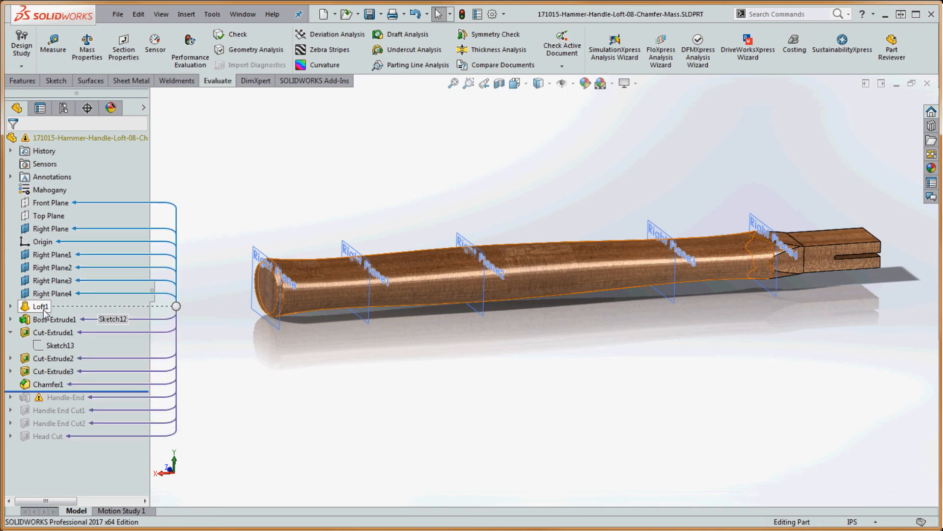
mouse_move(55, 323)
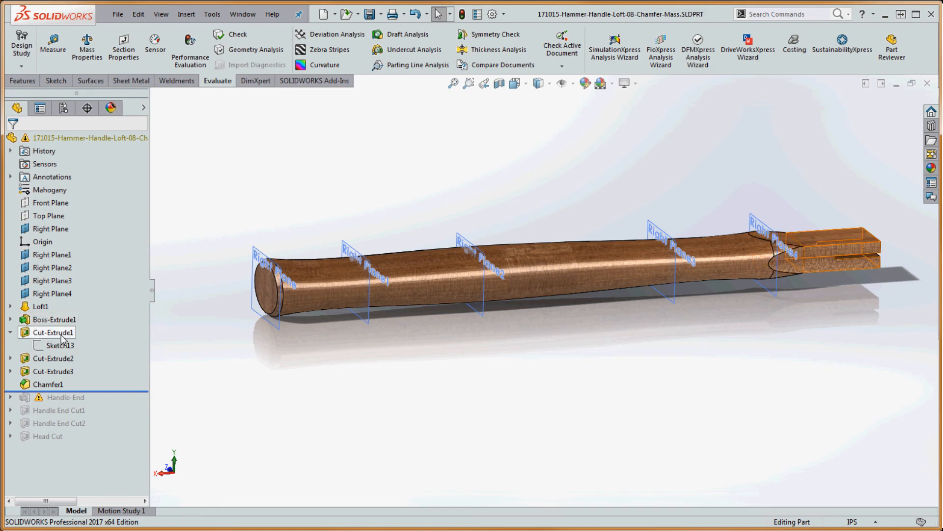
mouse_move(56, 362)
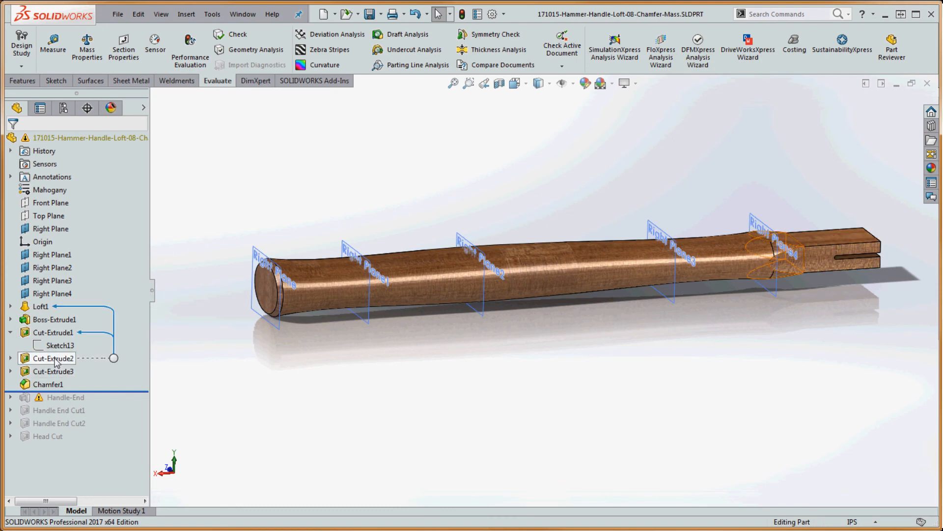